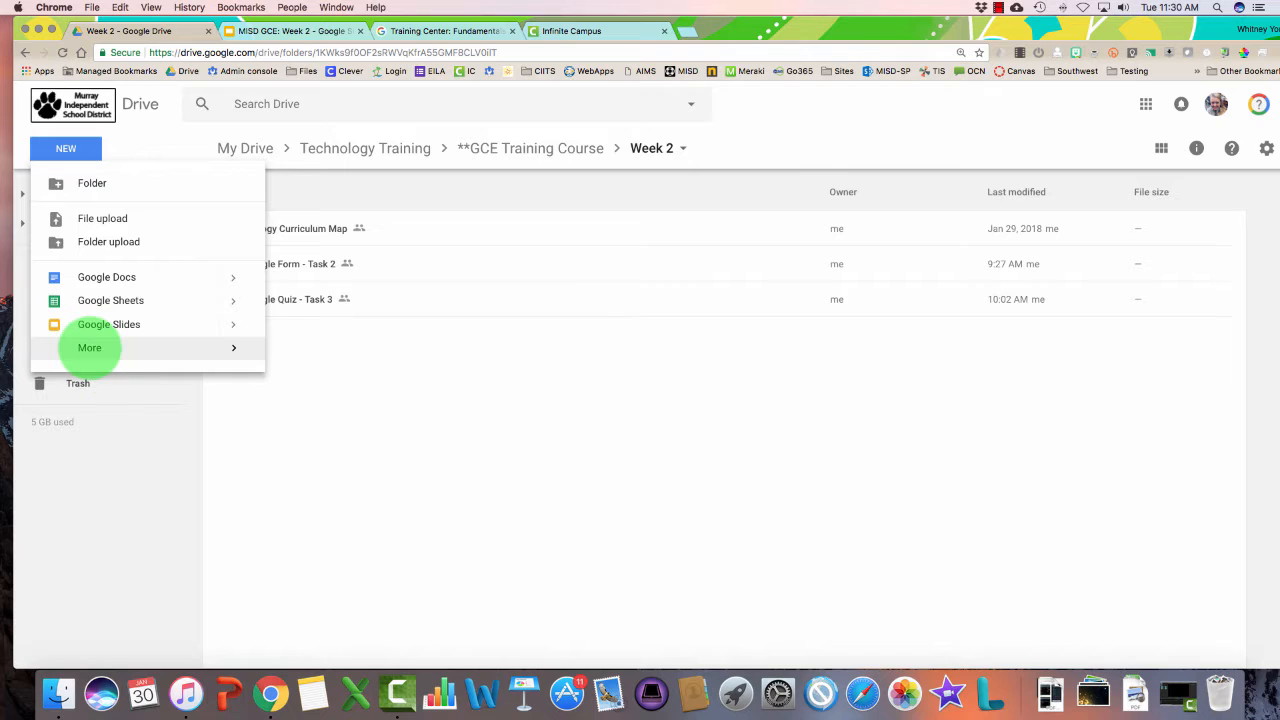
Create a blank Google Form from Google Drive's New > More menu
{"action": "mouse_move", "coordinate": [89, 348]}
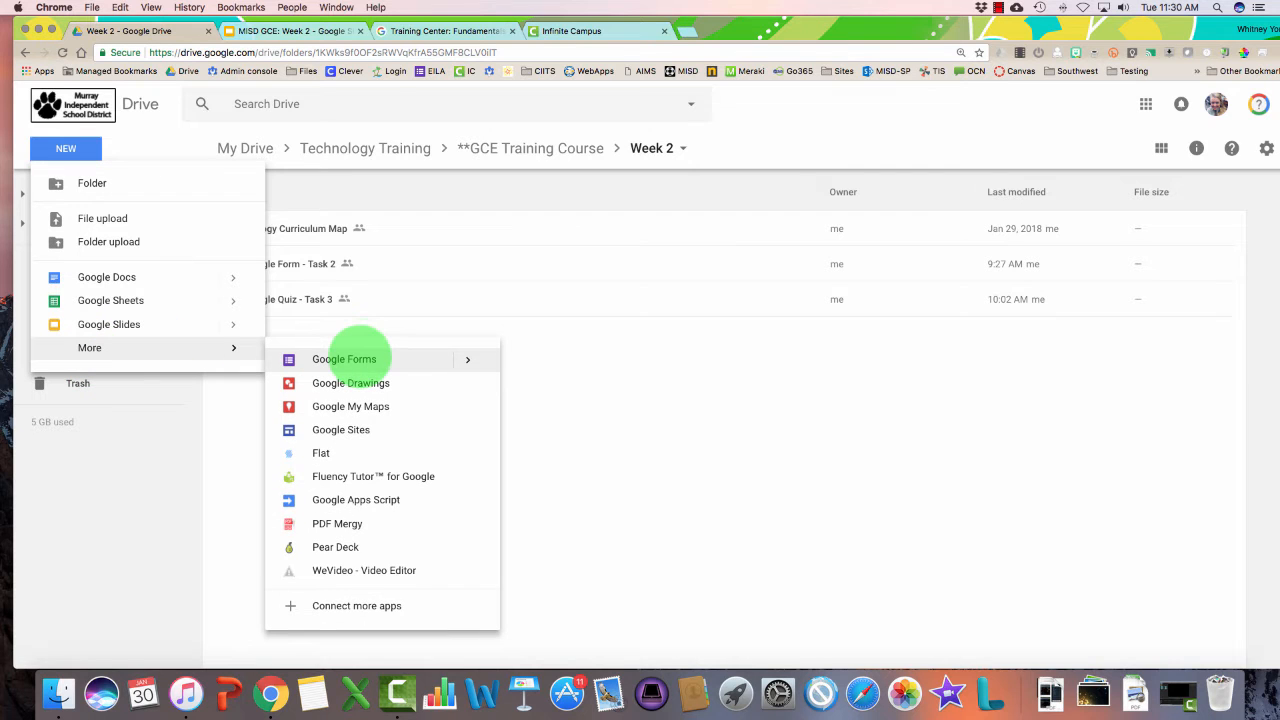
{"action": "left_click", "coordinate": [390, 358]}
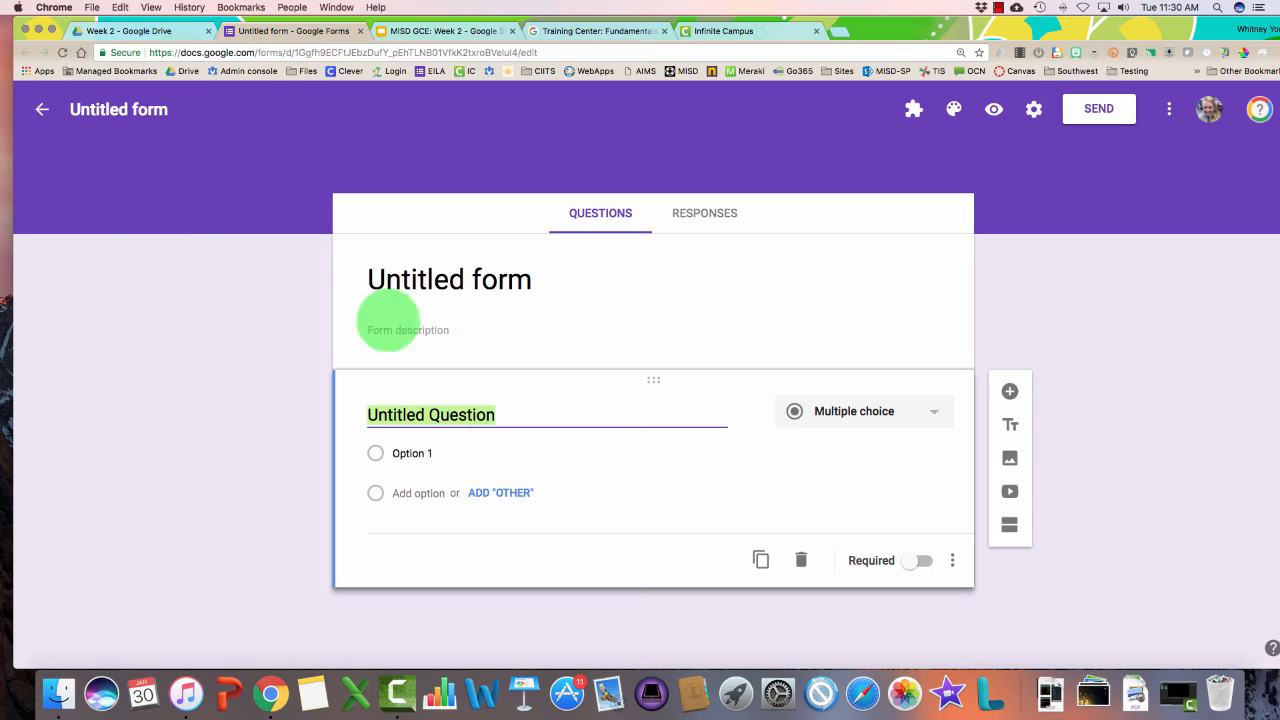
Rename the 'Untitled form' title to 'T-Shirt Sign Up'
{"action": "left_click", "coordinate": [408, 283]}
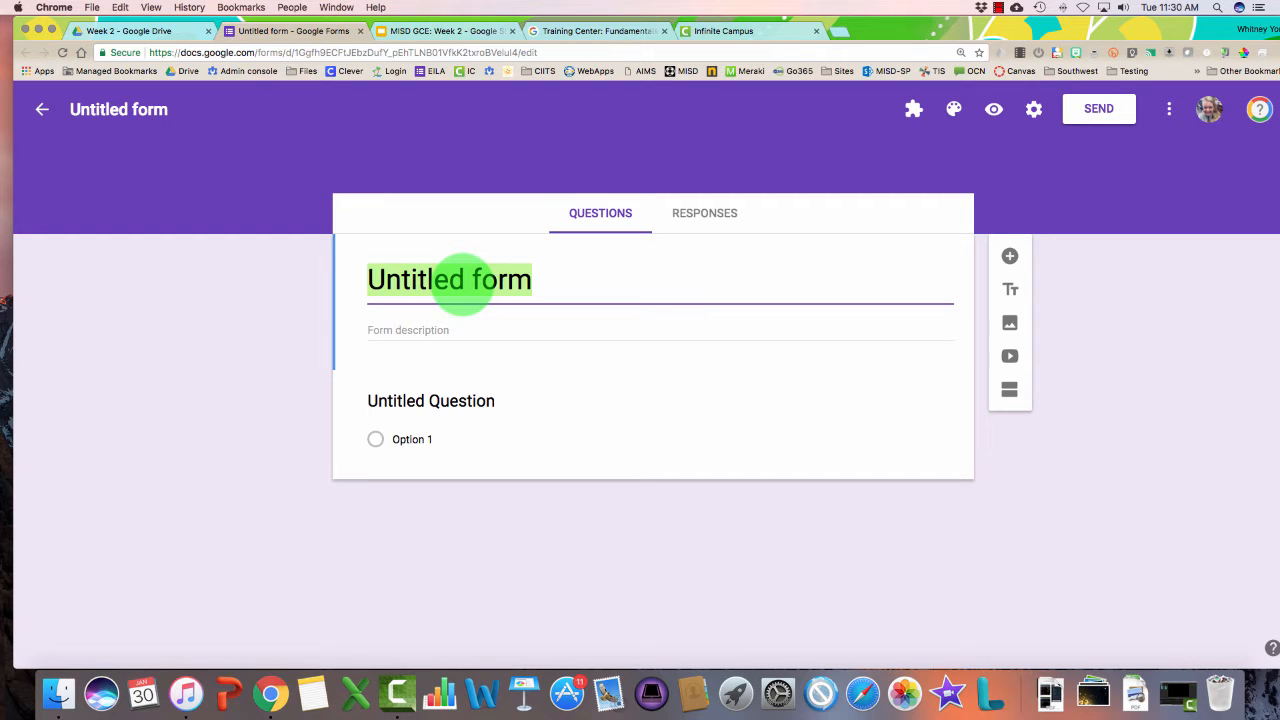
{"action": "type", "text": "T-Shirt Sign Up"}
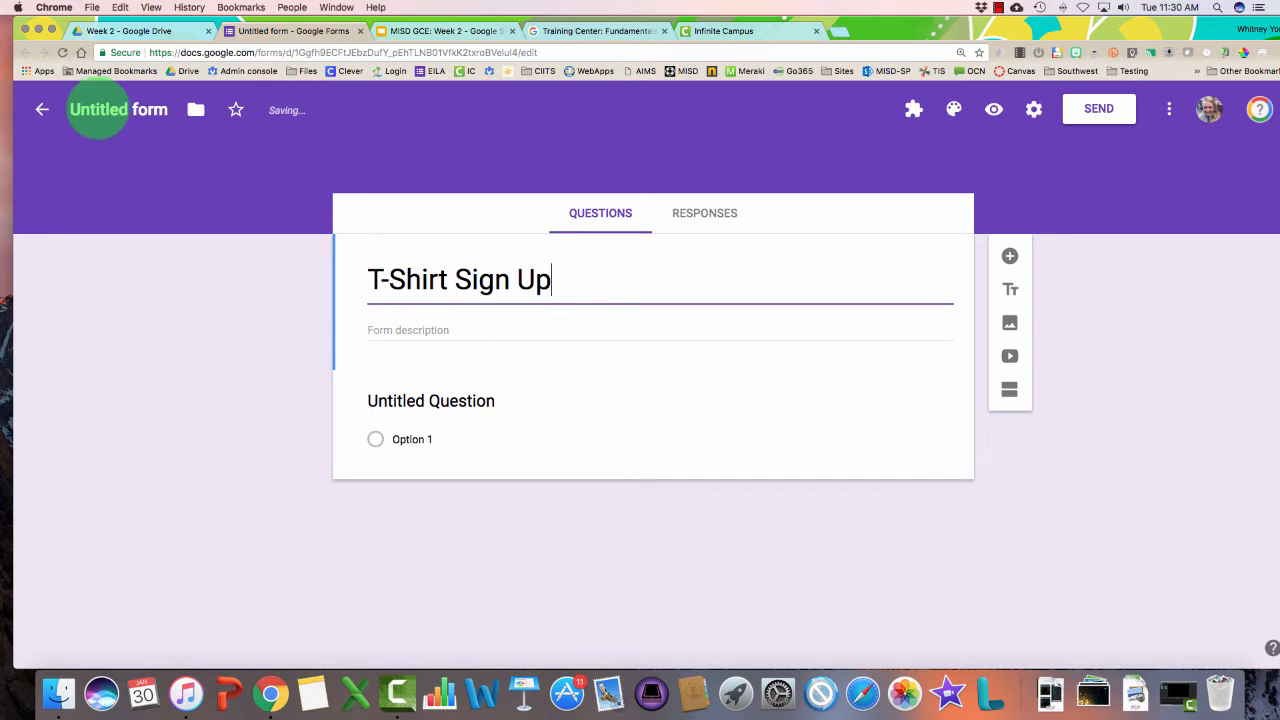
{"action": "left_click", "coordinate": [94, 110]}
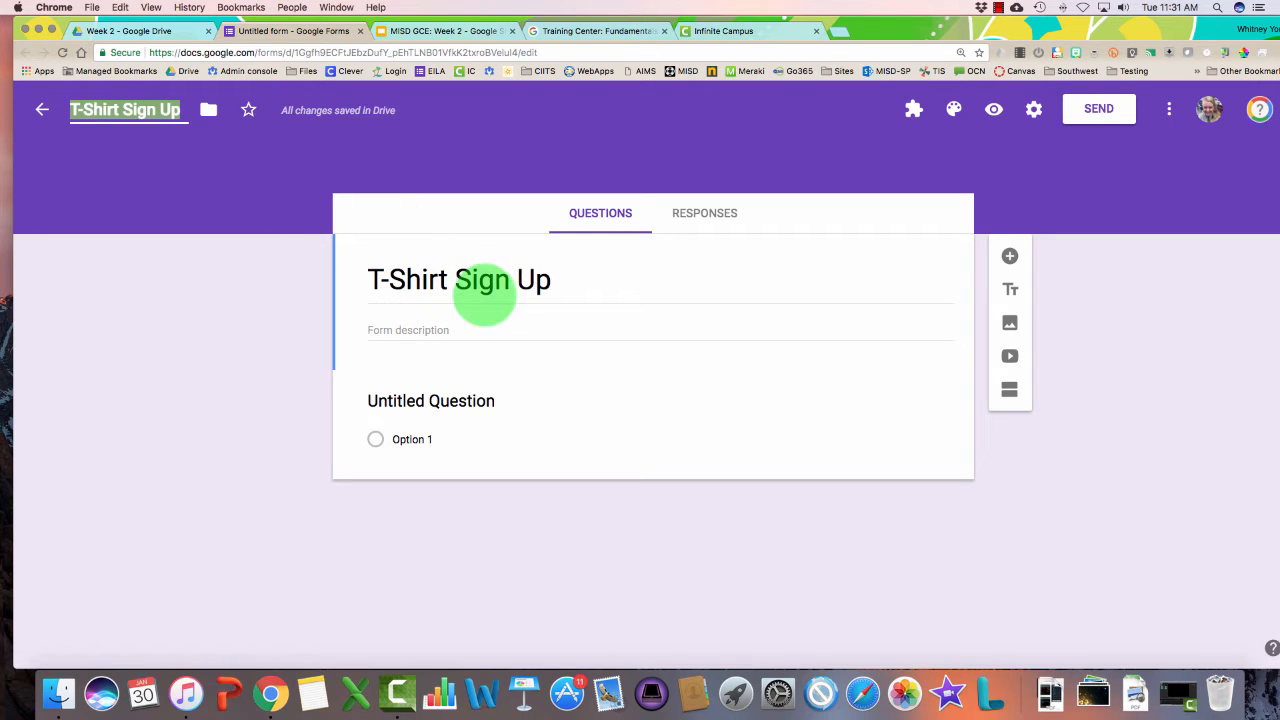
{"action": "left_click", "coordinate": [391, 327]}
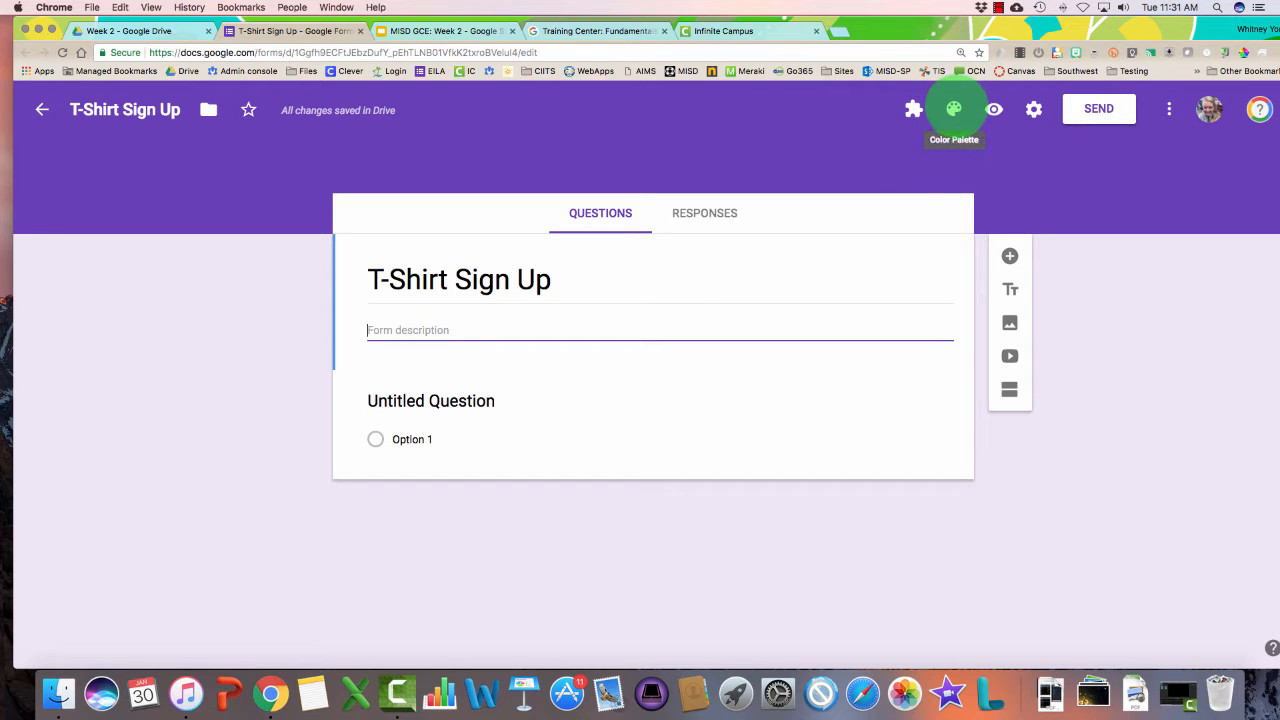
Set the theme colour to red and apply the colourful yarn header image
{"action": "left_click", "coordinate": [953, 108]}
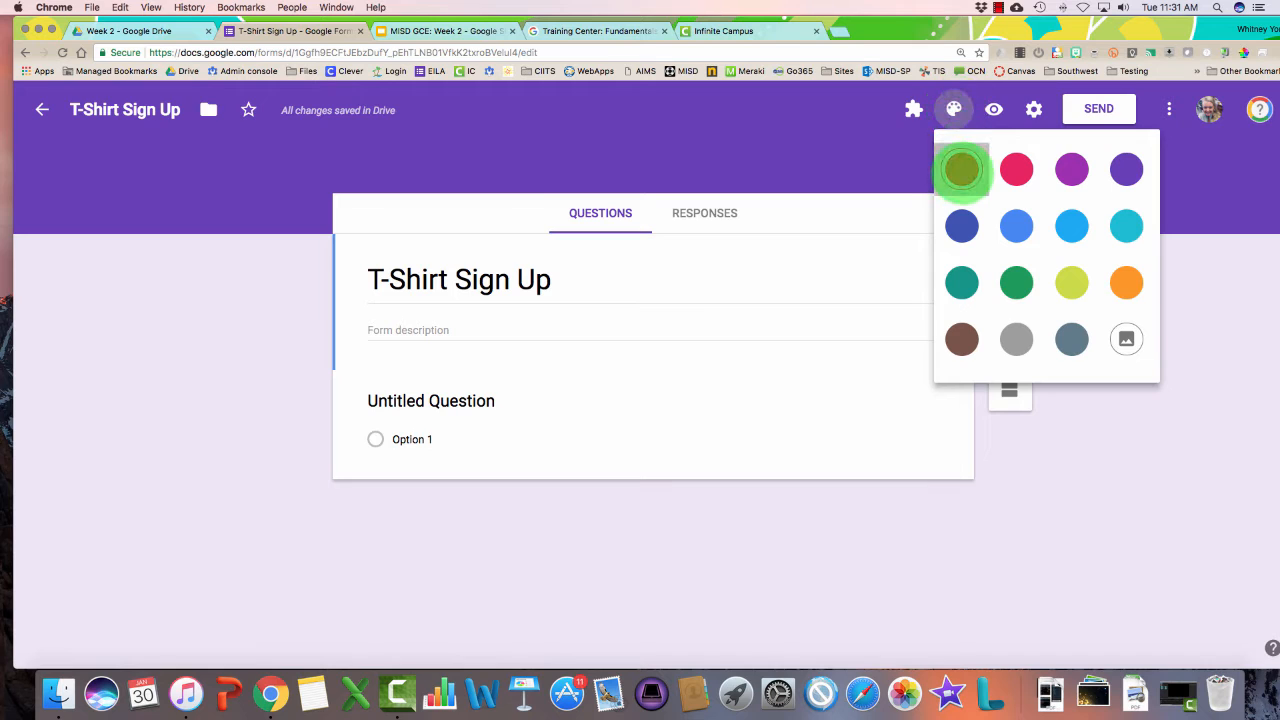
{"action": "left_click", "coordinate": [961, 168]}
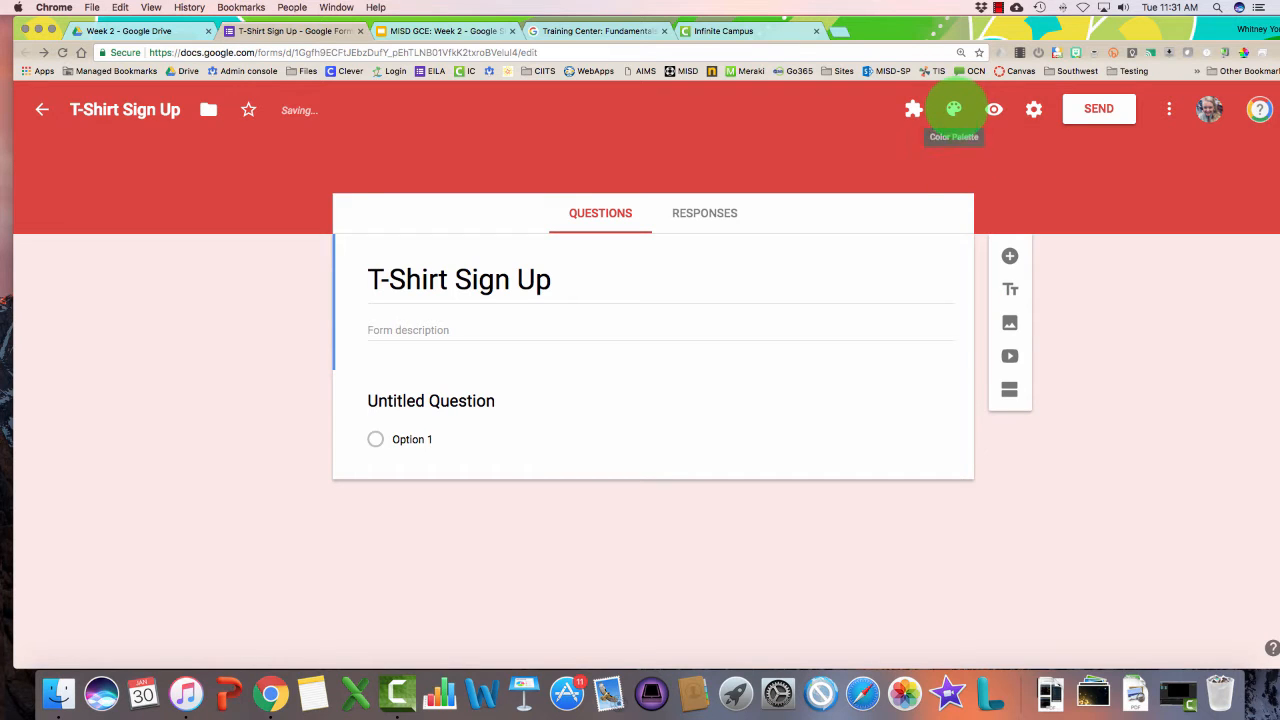
{"action": "left_click", "coordinate": [953, 108]}
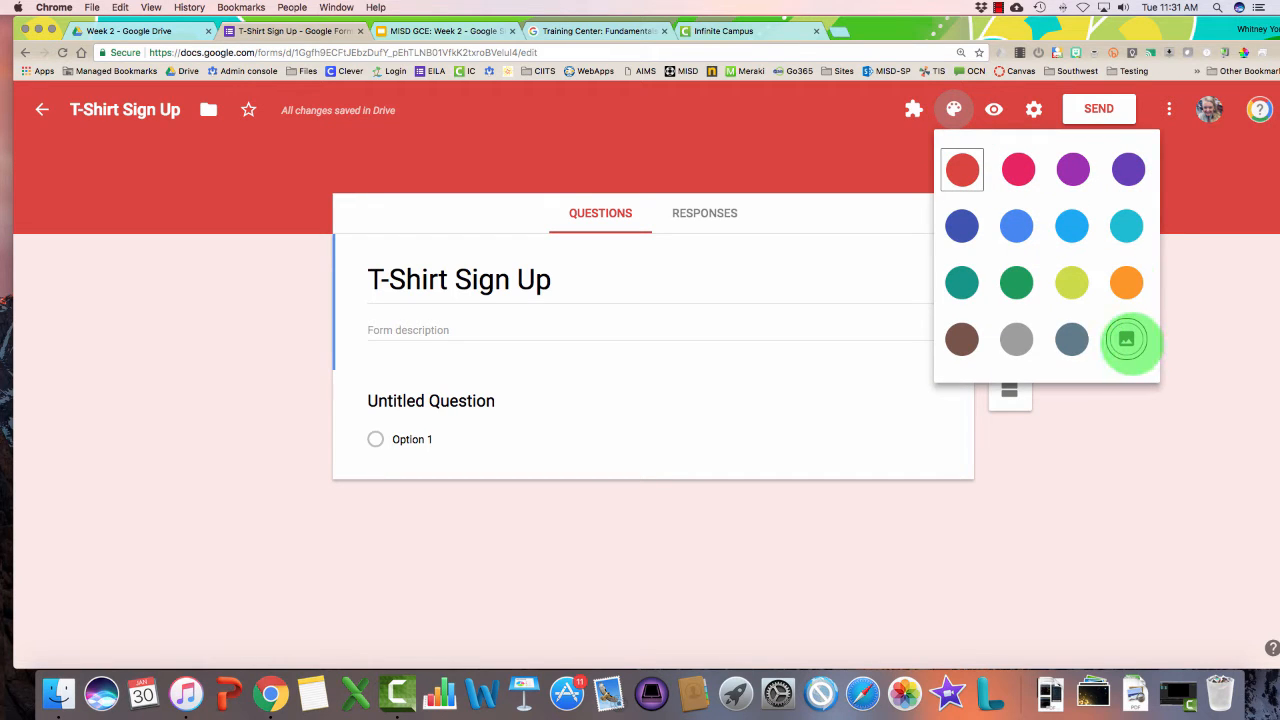
{"action": "left_click", "coordinate": [1126, 340]}
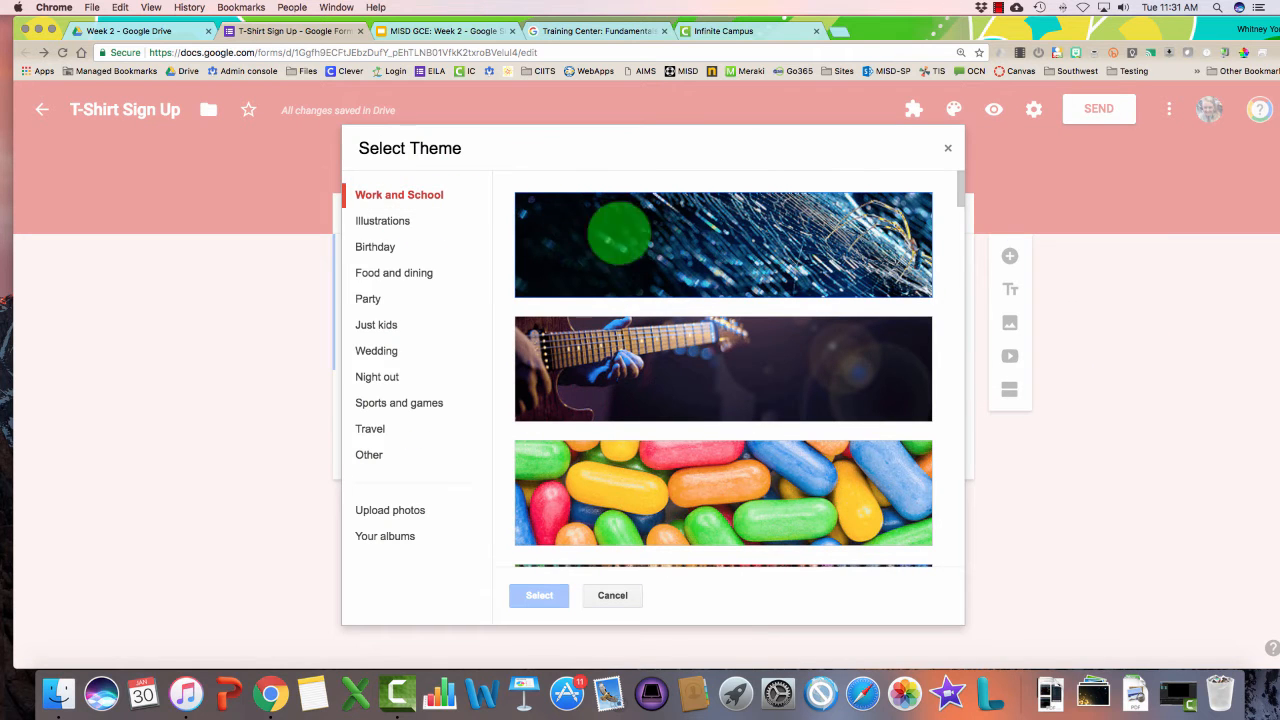
{"action": "scroll", "coordinate": [620, 240], "scroll_direction": "down", "scroll_amount": 5}
{"action": "scroll", "coordinate": [623, 257], "scroll_direction": "up", "scroll_amount": 2}
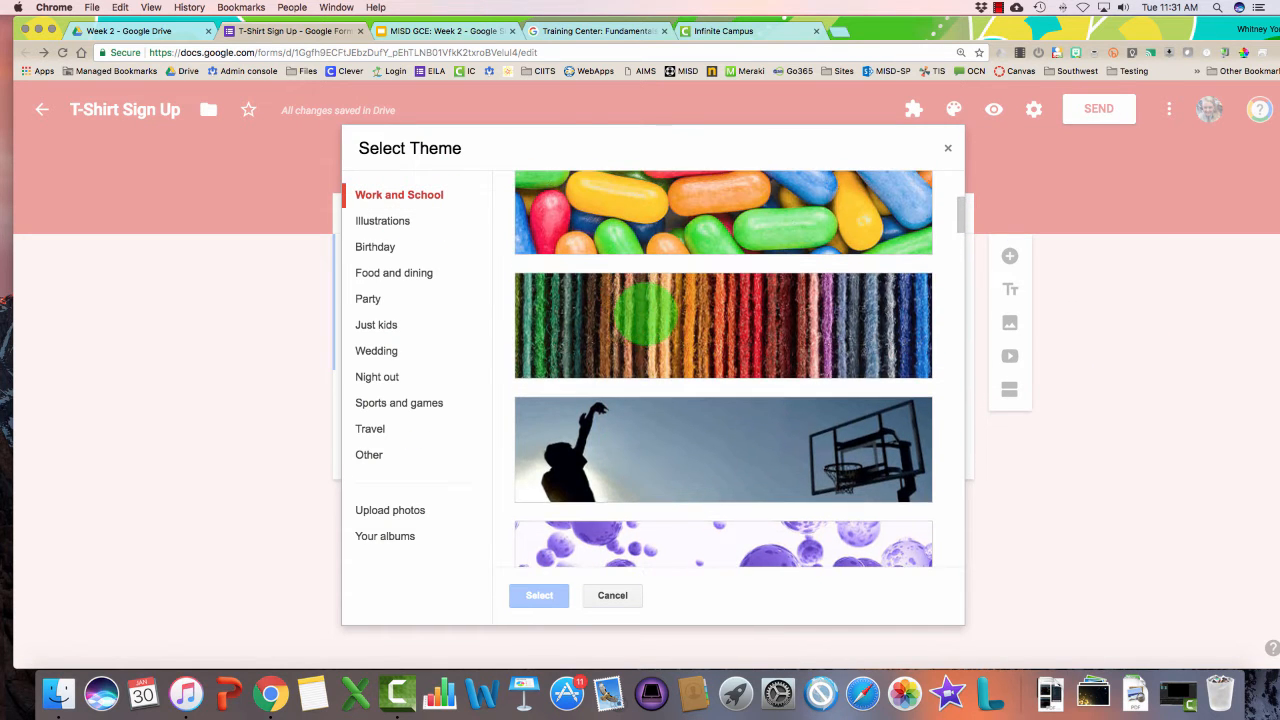
{"action": "left_click", "coordinate": [645, 312]}
{"action": "left_click", "coordinate": [541, 595]}
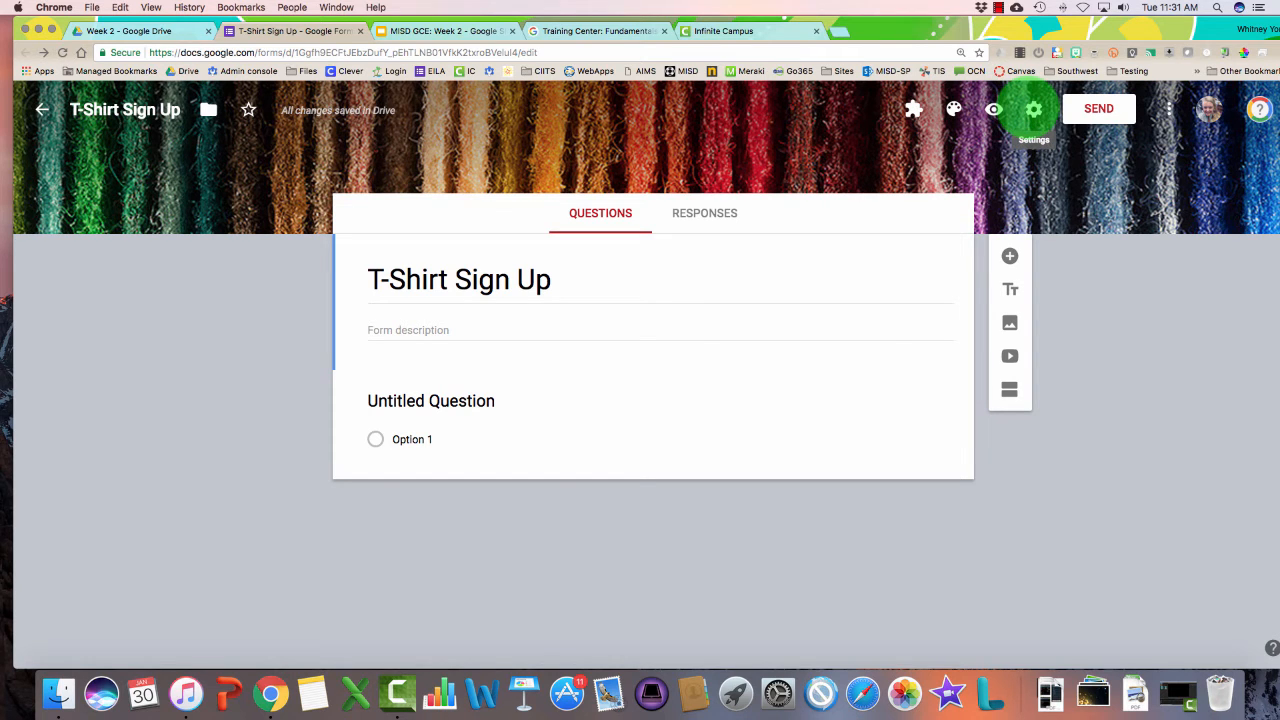
Open the form's Settings dialog on the General tab via the gear icon
{"action": "left_click", "coordinate": [1034, 109]}
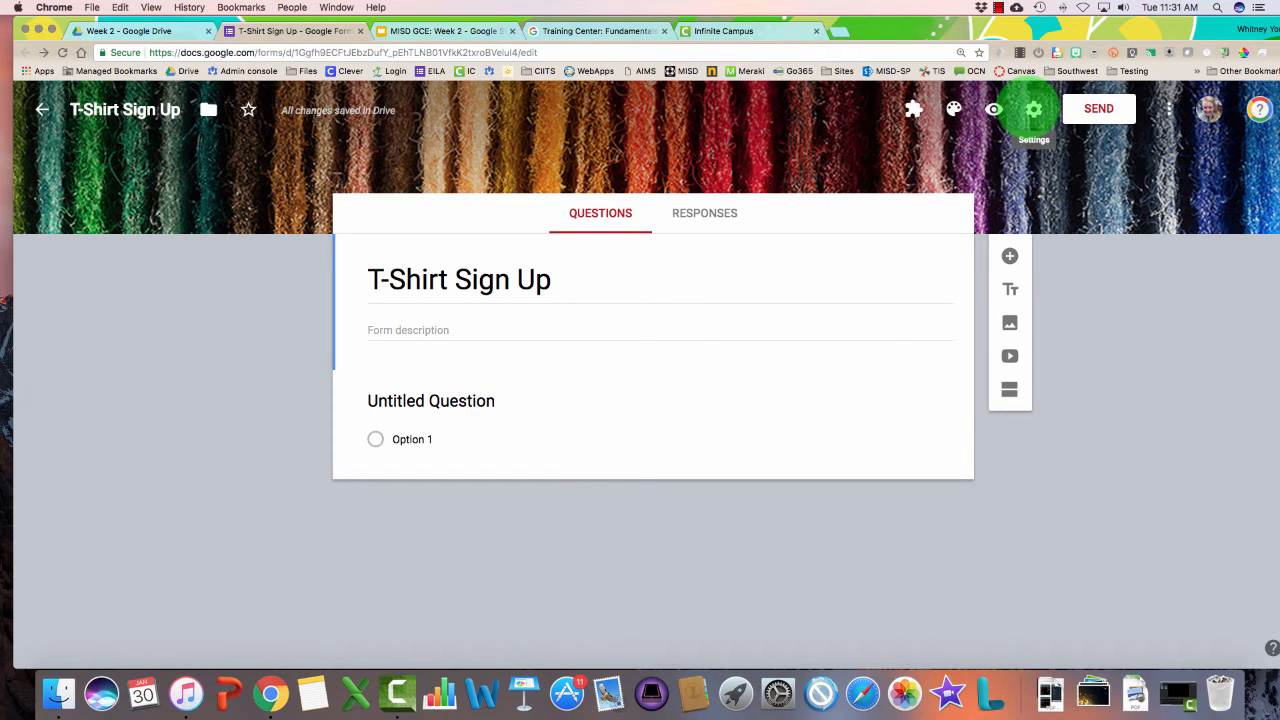
{"action": "left_click", "coordinate": [797, 576]}
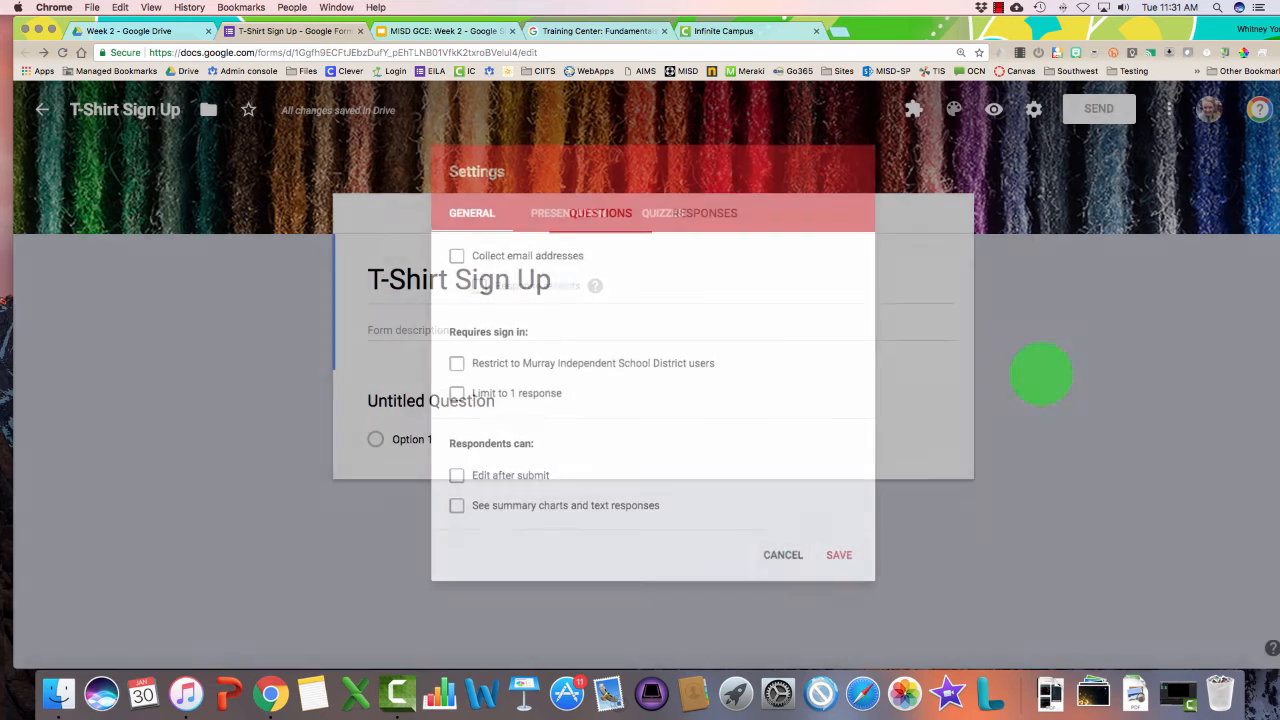
{"action": "left_click", "coordinate": [1169, 109]}
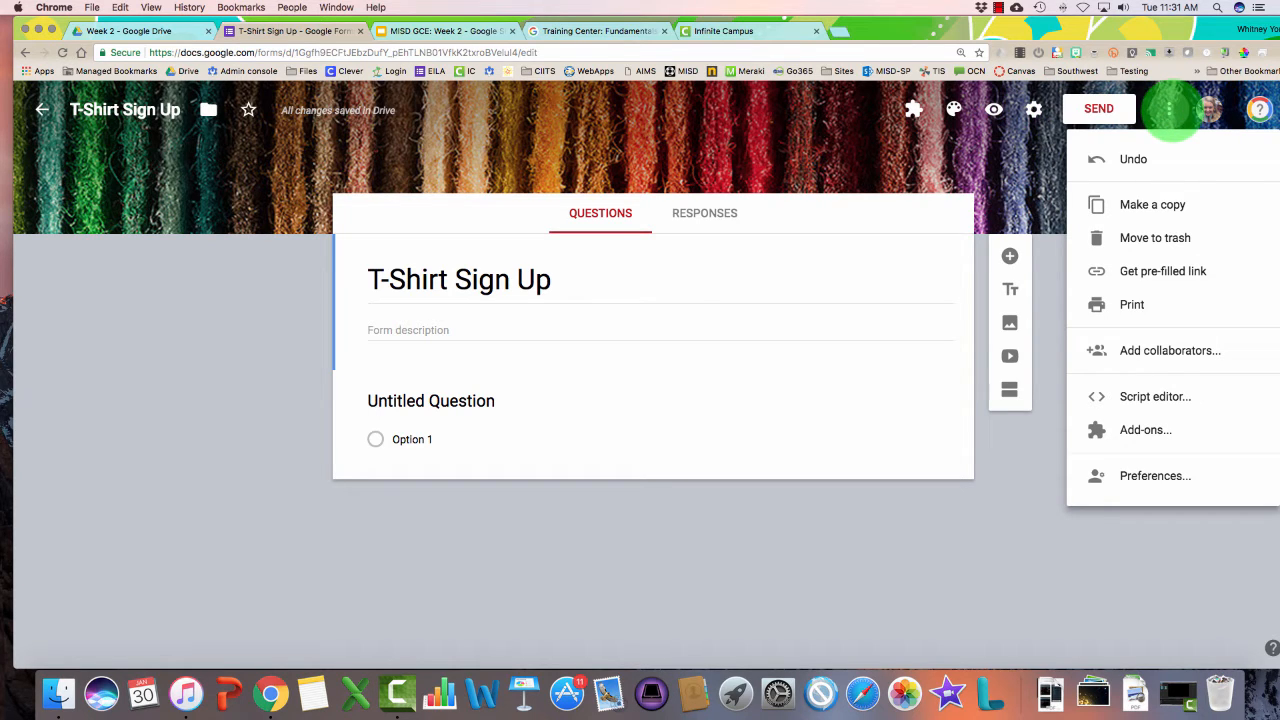
{"action": "left_click", "coordinate": [1168, 108]}
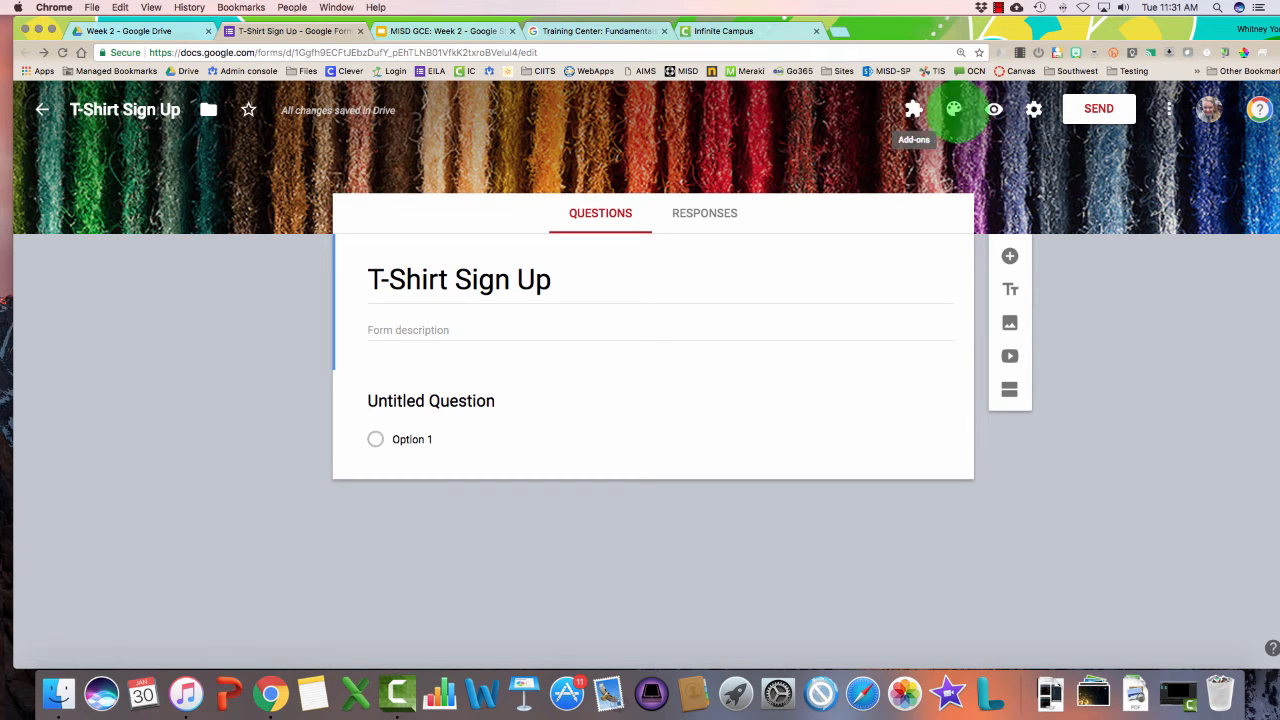
{"action": "left_click", "coordinate": [1168, 108]}
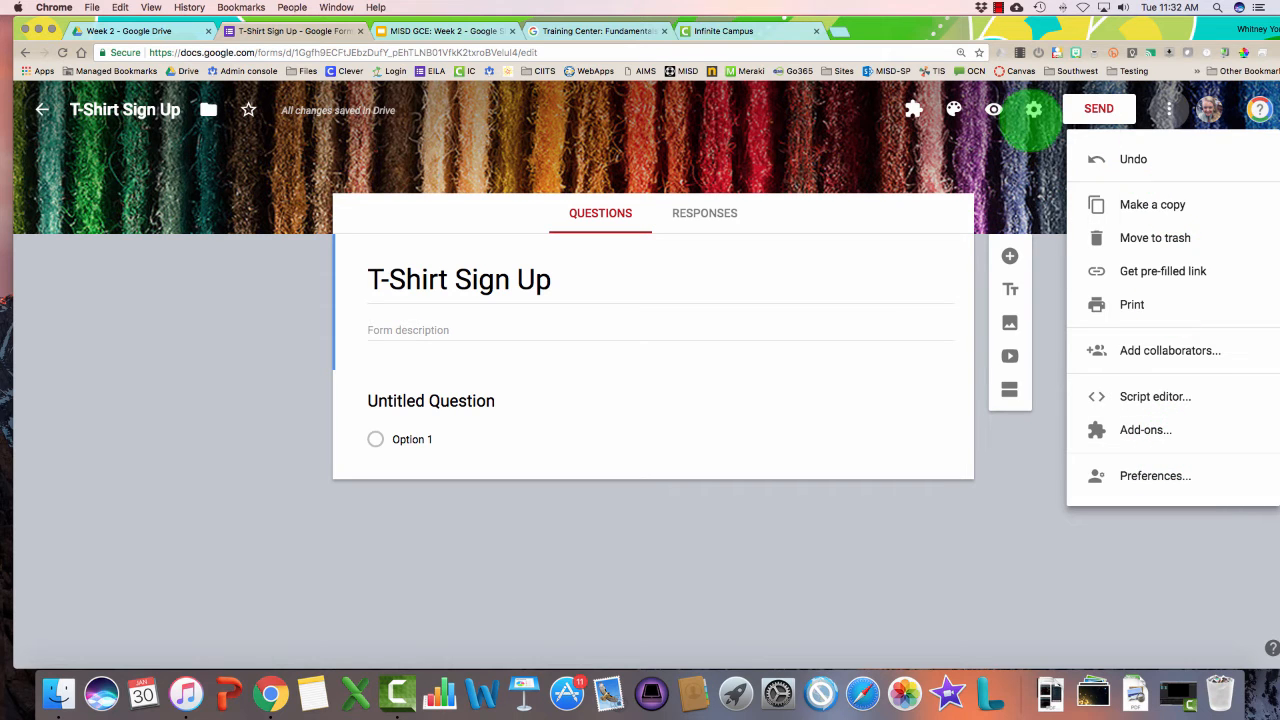
{"action": "left_click", "coordinate": [1034, 110]}
{"action": "left_click", "coordinate": [1034, 110]}
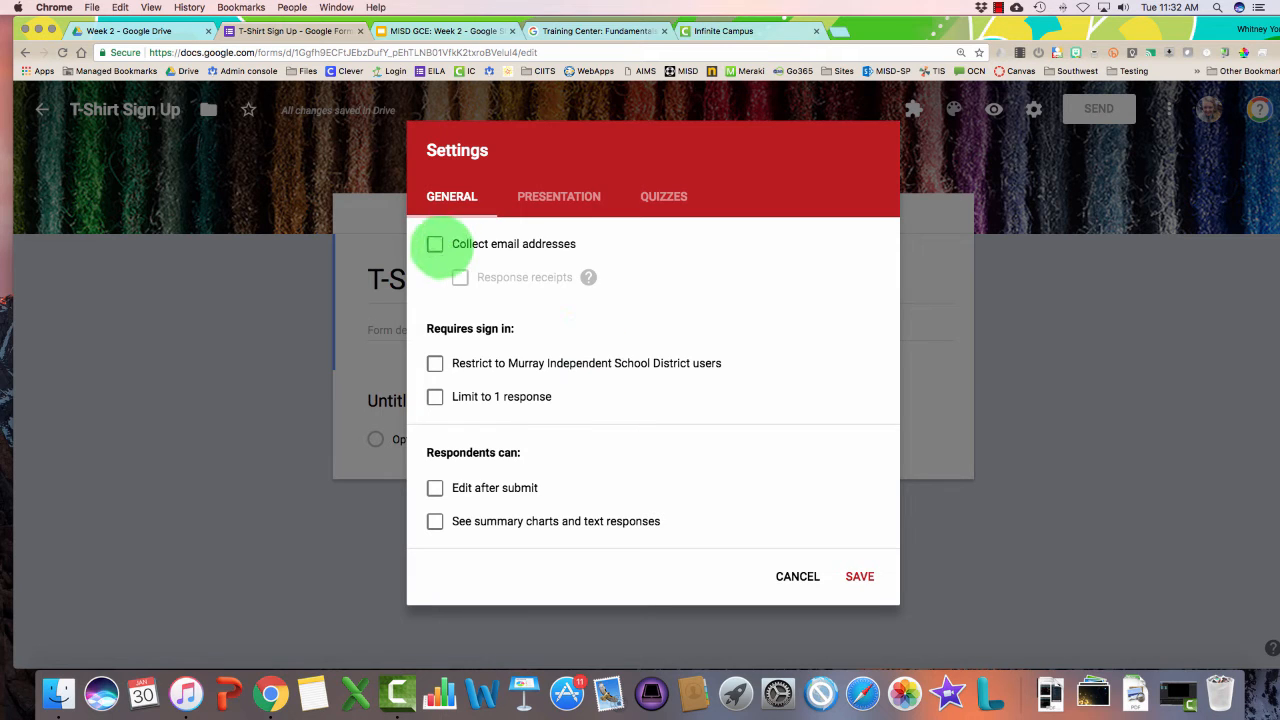
Turn on Collect email addresses, leaving district restriction, one-response limit and summary charts unchecked
{"action": "left_click", "coordinate": [435, 244]}
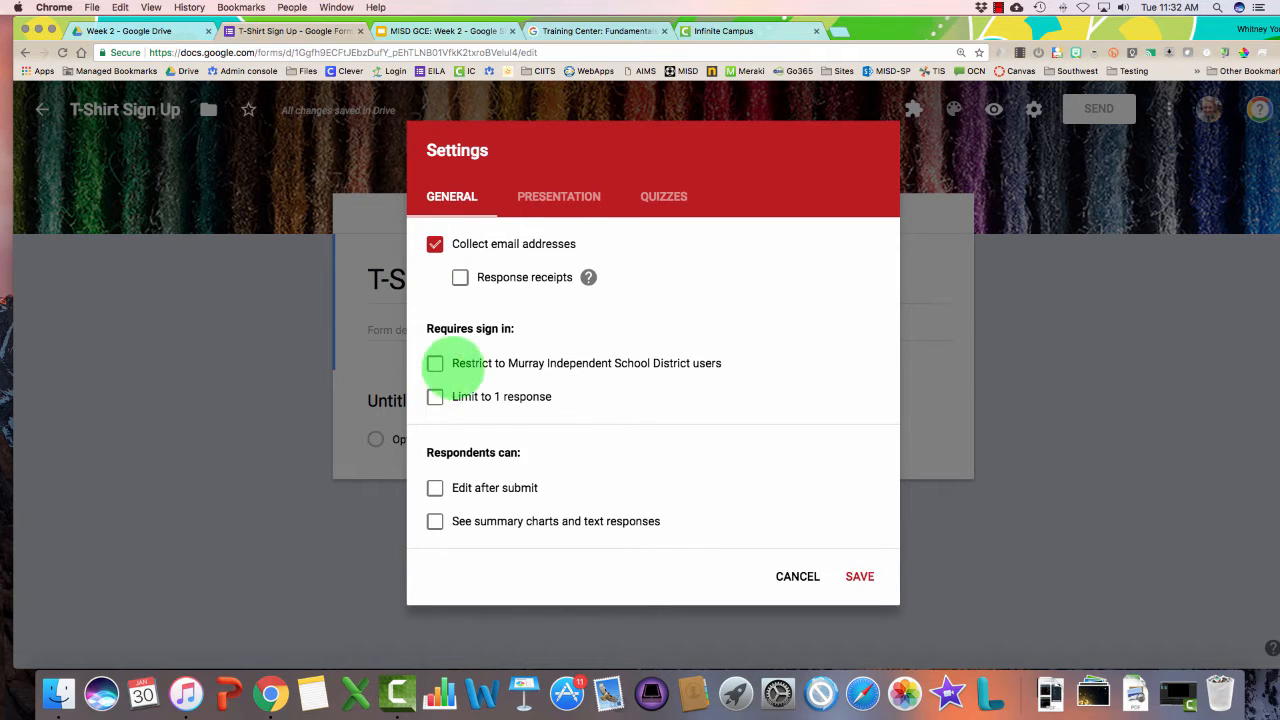
{"action": "left_click", "coordinate": [622, 363]}
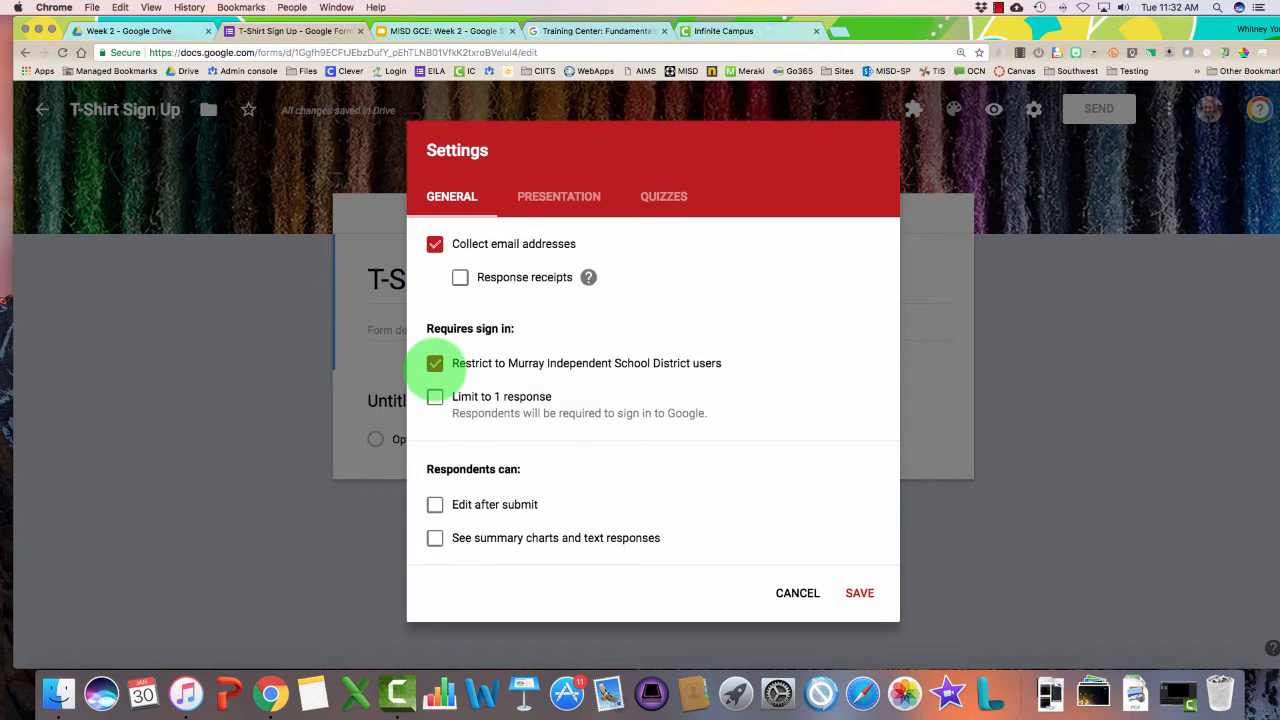
{"action": "left_click", "coordinate": [435, 364]}
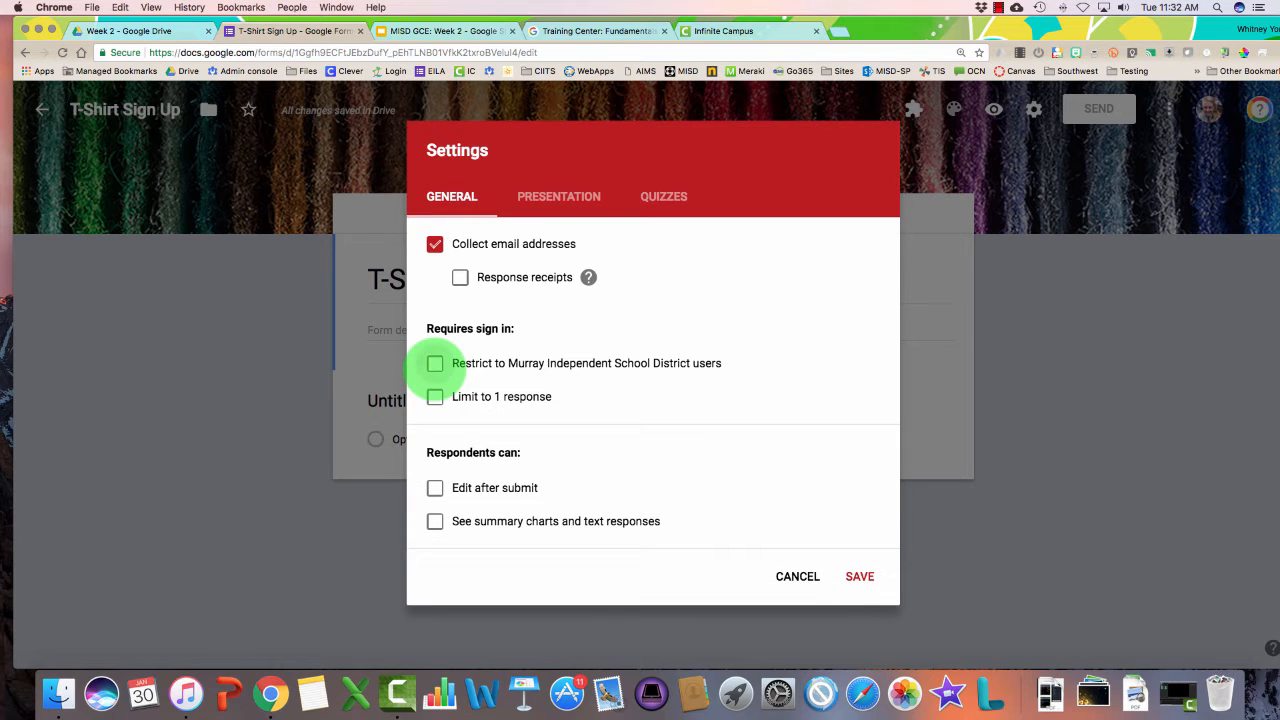
{"action": "left_click", "coordinate": [435, 364]}
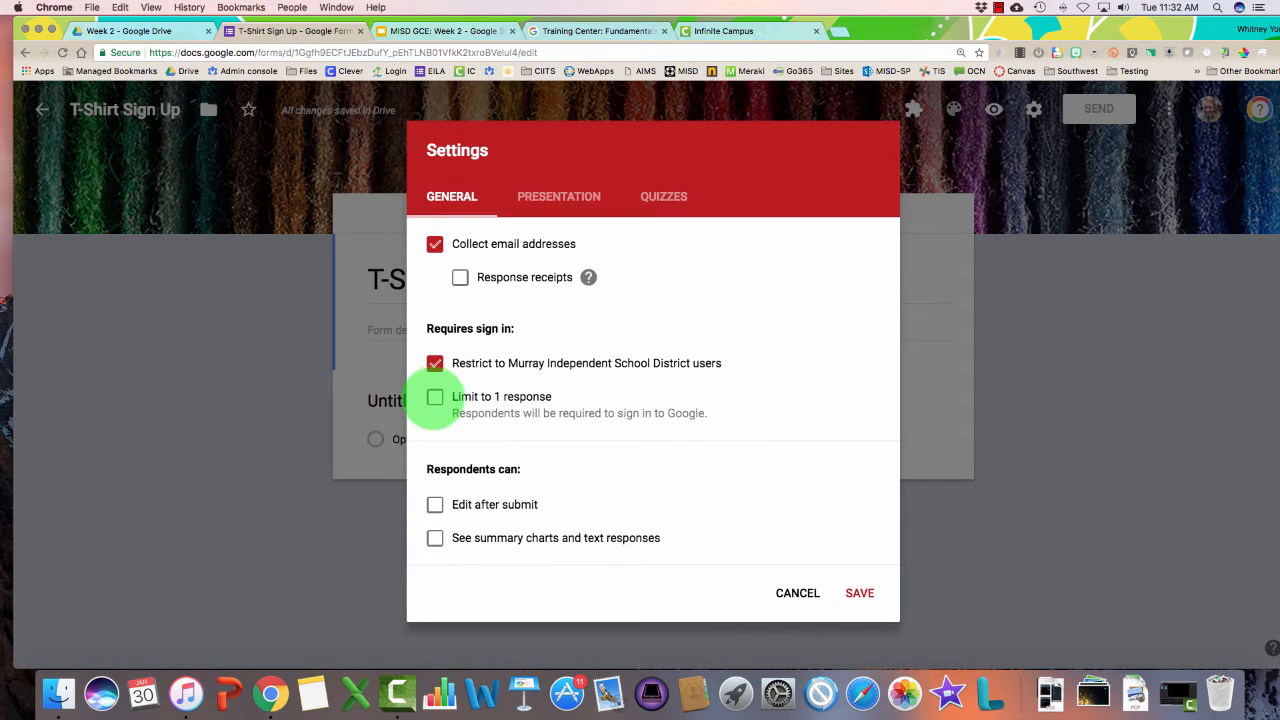
{"action": "left_click", "coordinate": [435, 397]}
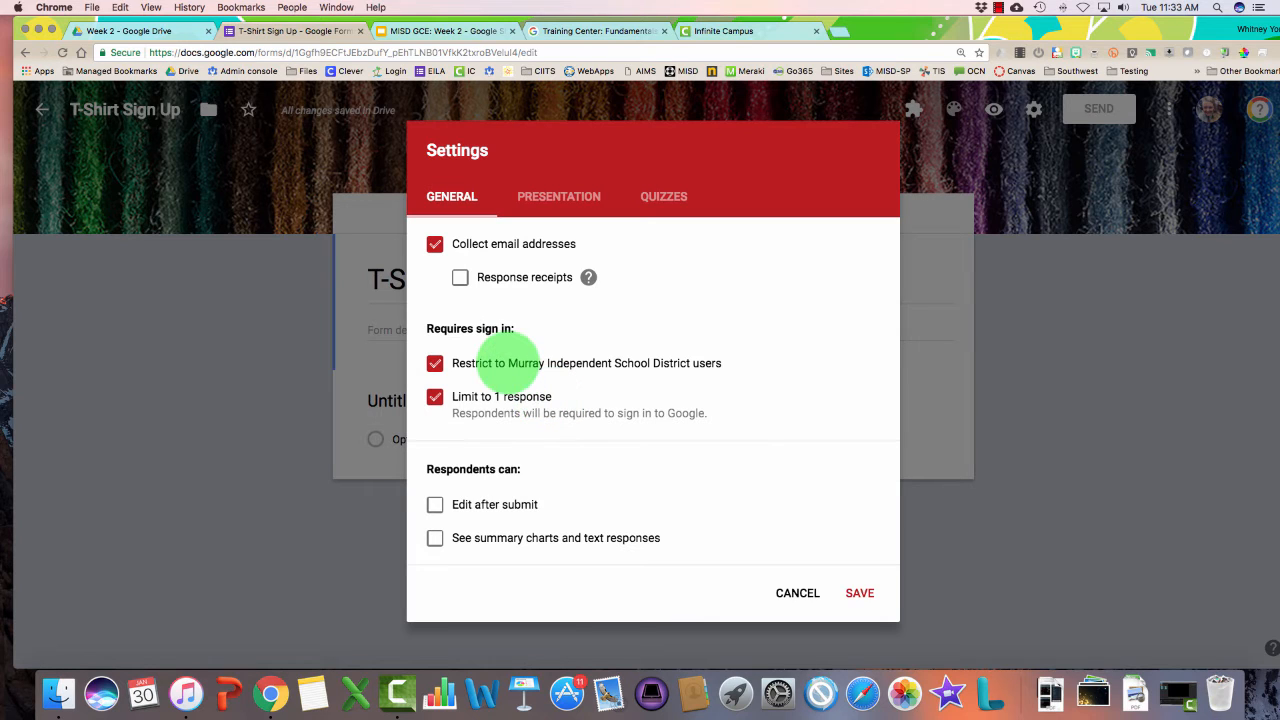
{"action": "left_click", "coordinate": [486, 363]}
{"action": "left_click", "coordinate": [505, 397]}
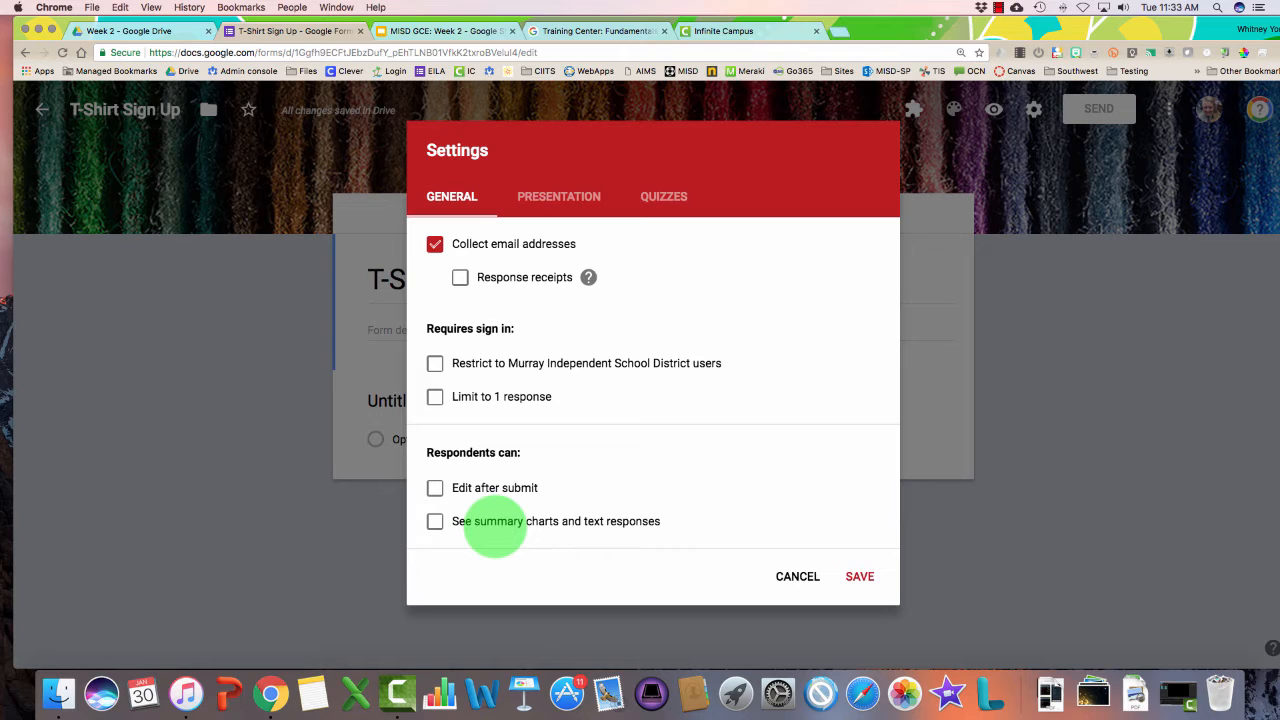
{"action": "left_click", "coordinate": [477, 525]}
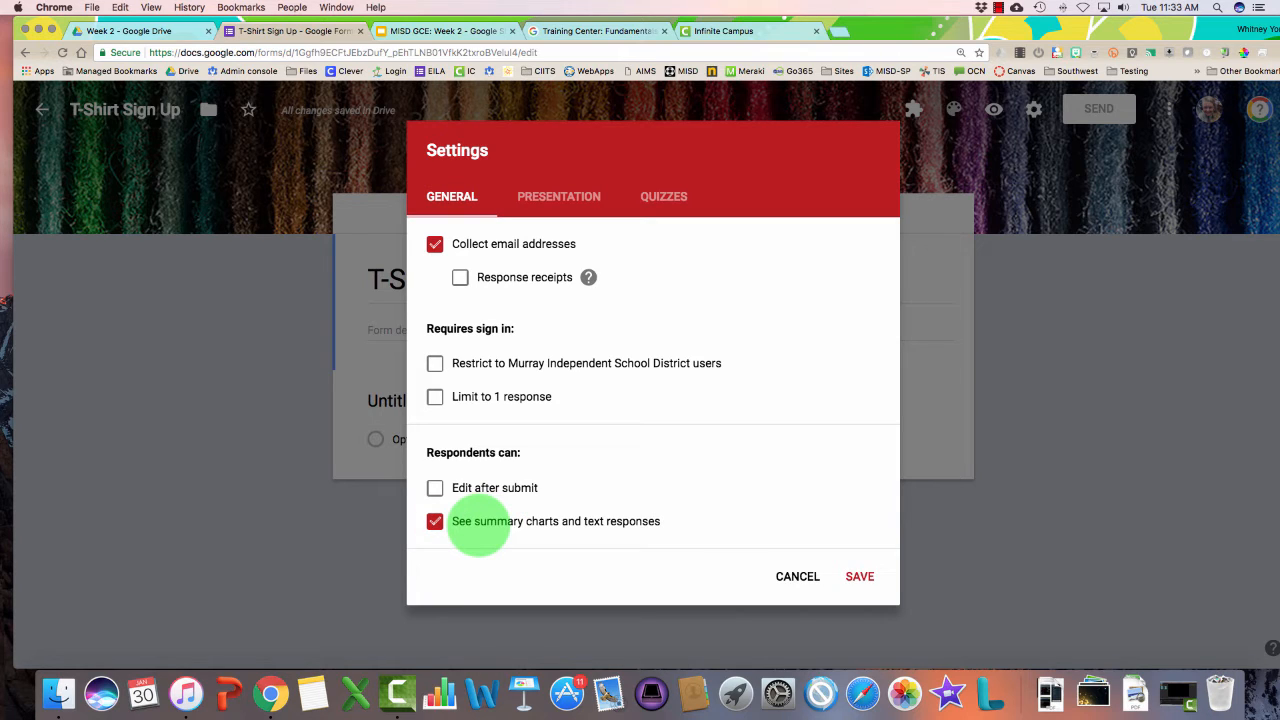
{"action": "left_click", "coordinate": [435, 521]}
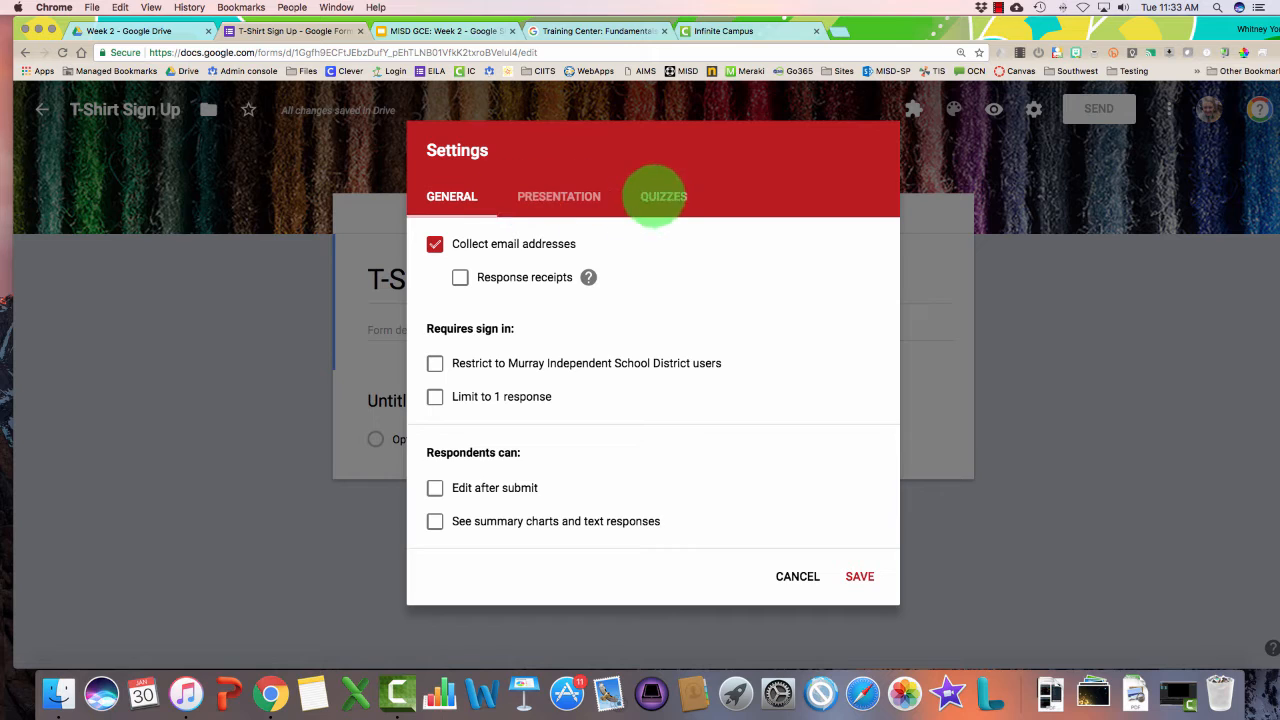
On the Presentation tab, leave progress bar, question shuffling and submit-another-response off
{"action": "left_click", "coordinate": [558, 196]}
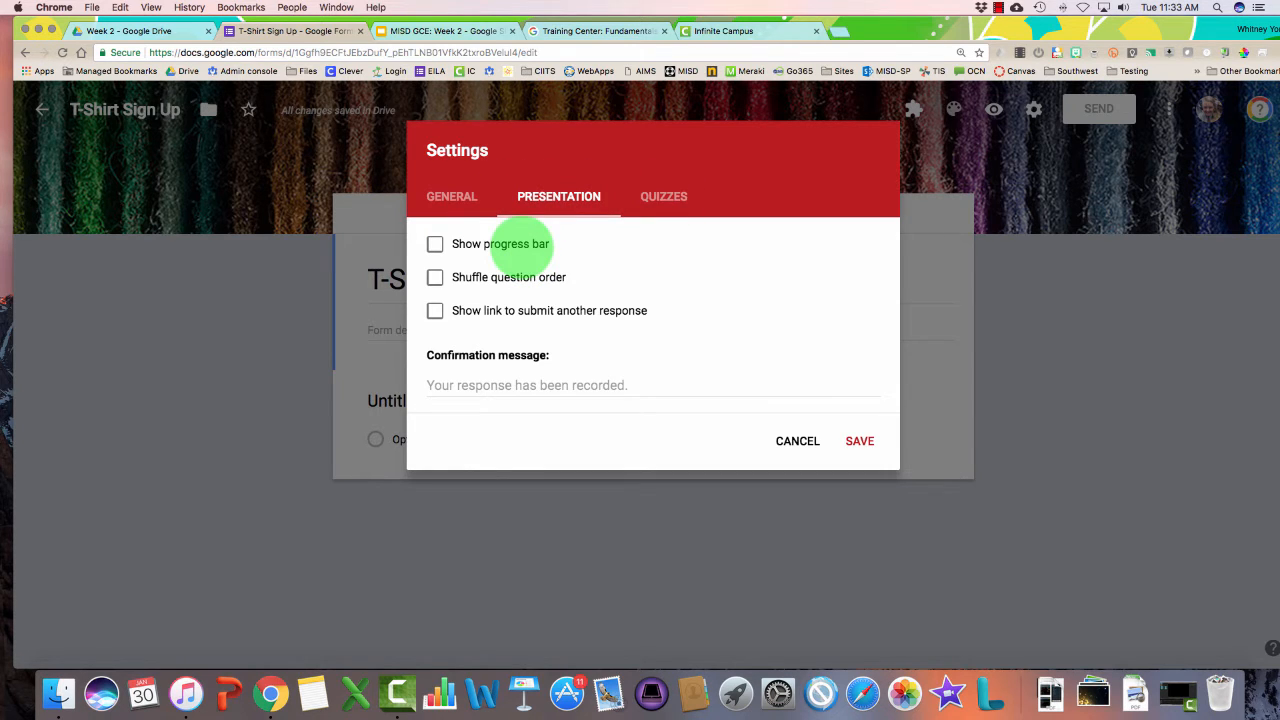
{"action": "left_click", "coordinate": [520, 244]}
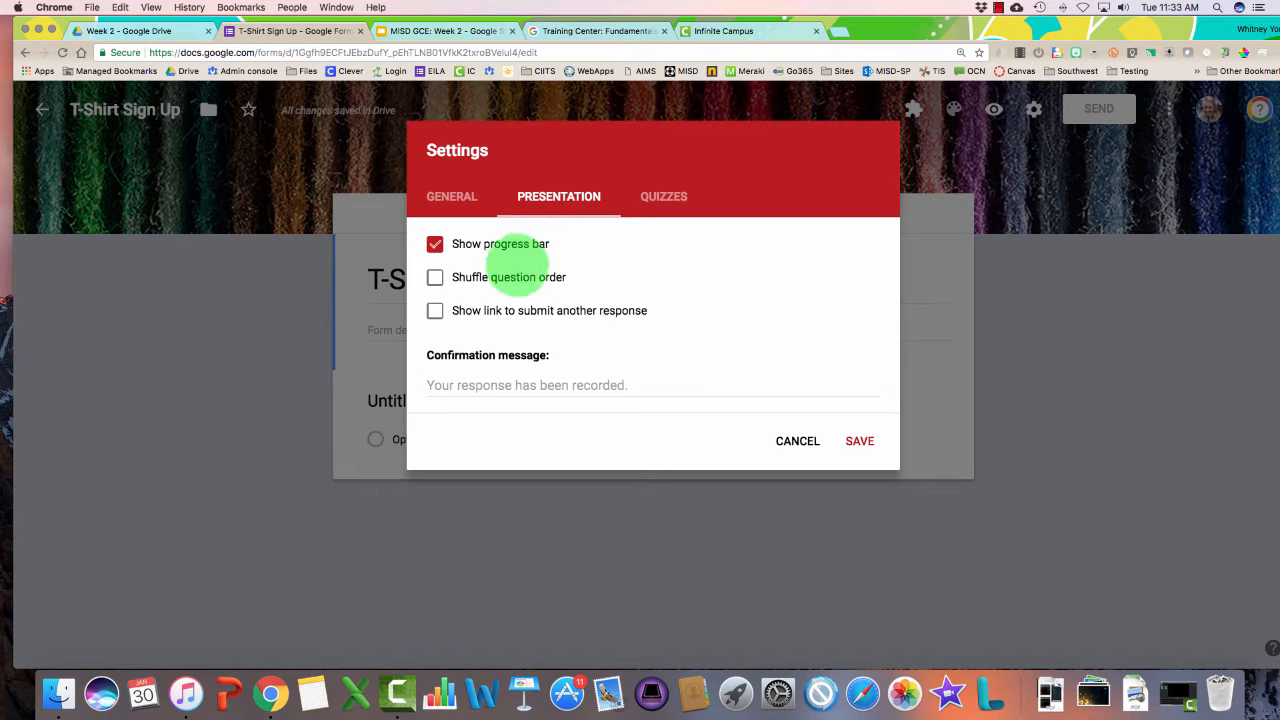
{"action": "left_click", "coordinate": [513, 277]}
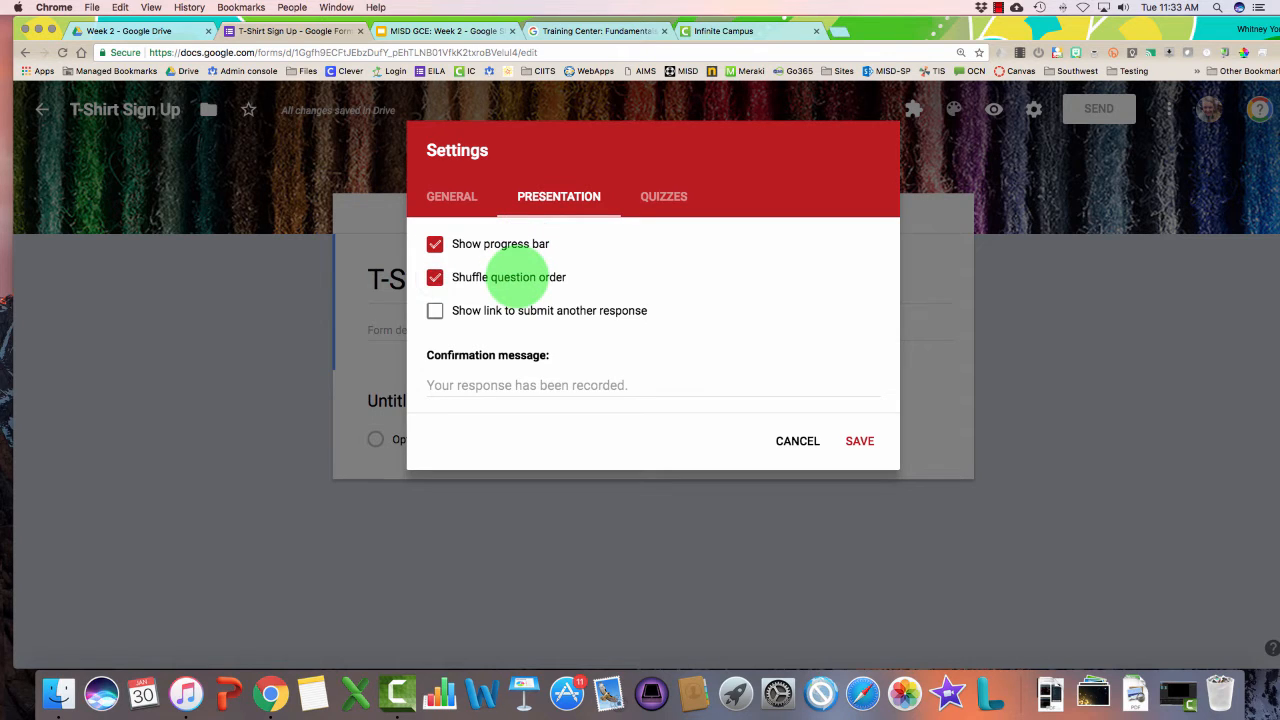
{"action": "left_click", "coordinate": [518, 311]}
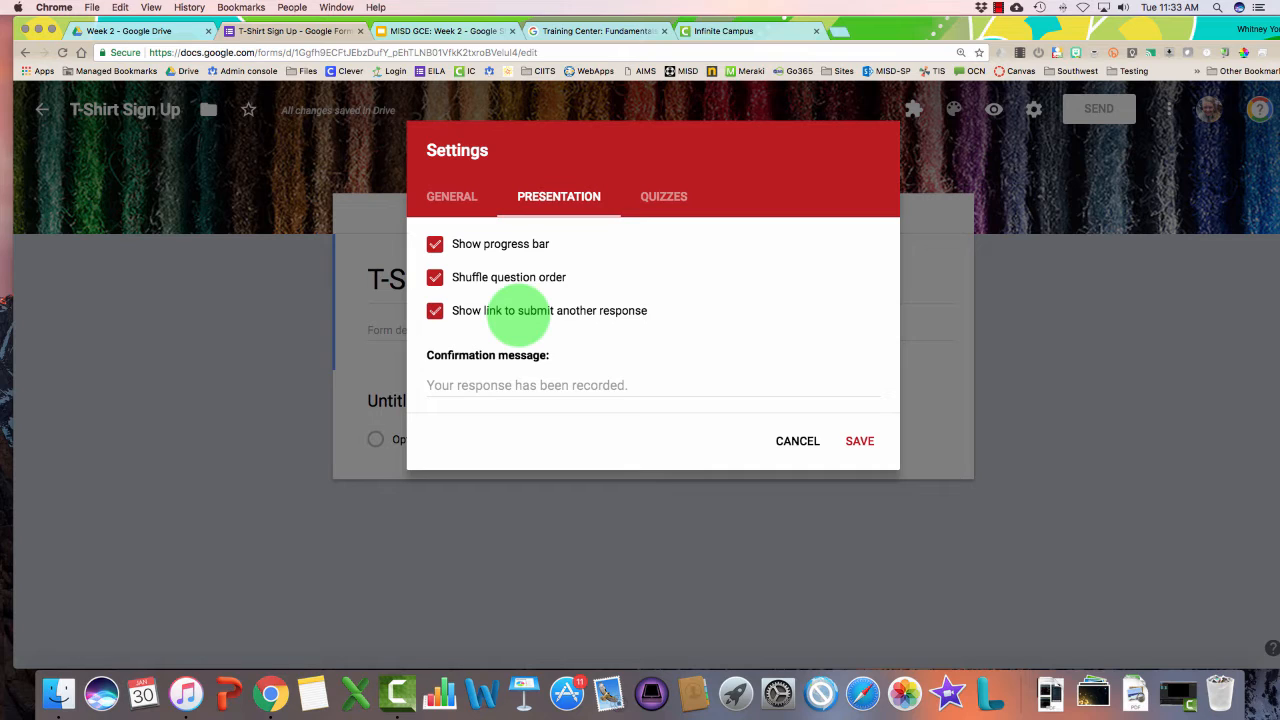
{"action": "left_click", "coordinate": [515, 310]}
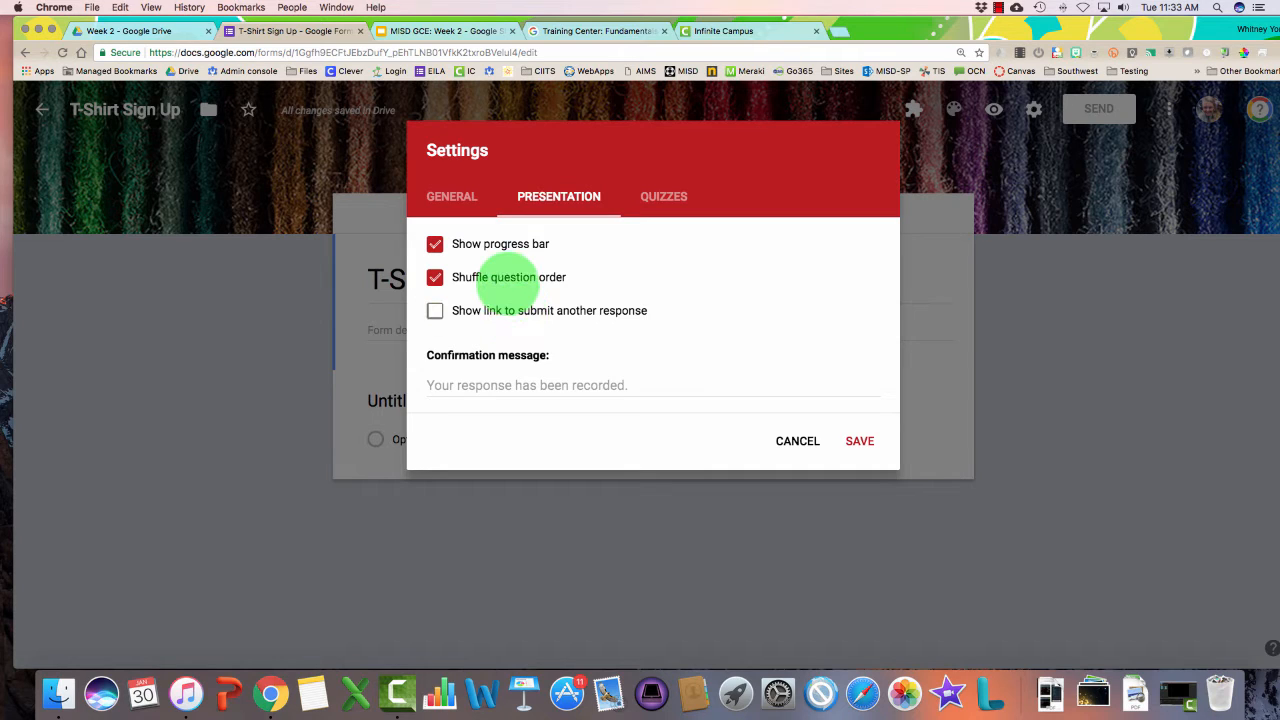
{"action": "left_click", "coordinate": [505, 277]}
{"action": "left_click", "coordinate": [495, 244]}
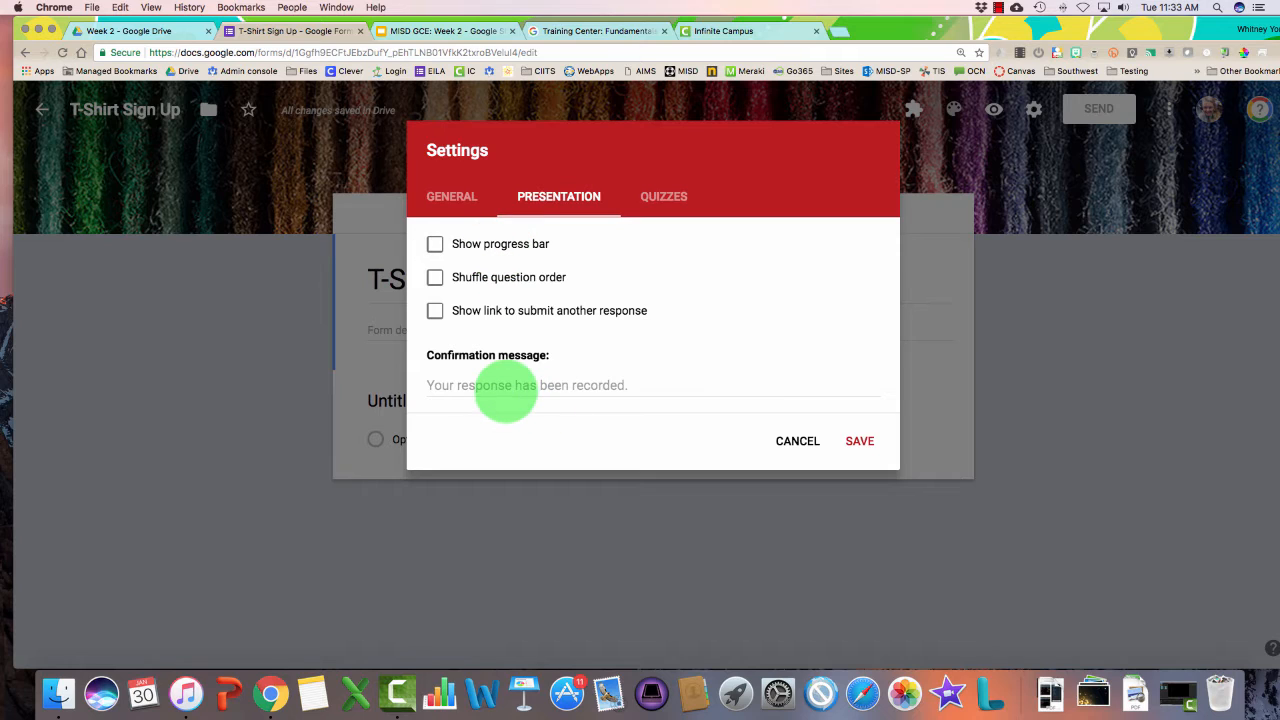
Set the confirmation message to 'Thank you for completing the form' and save the settings
{"action": "left_click", "coordinate": [505, 390]}
{"action": "type", "text": "Thank you"}
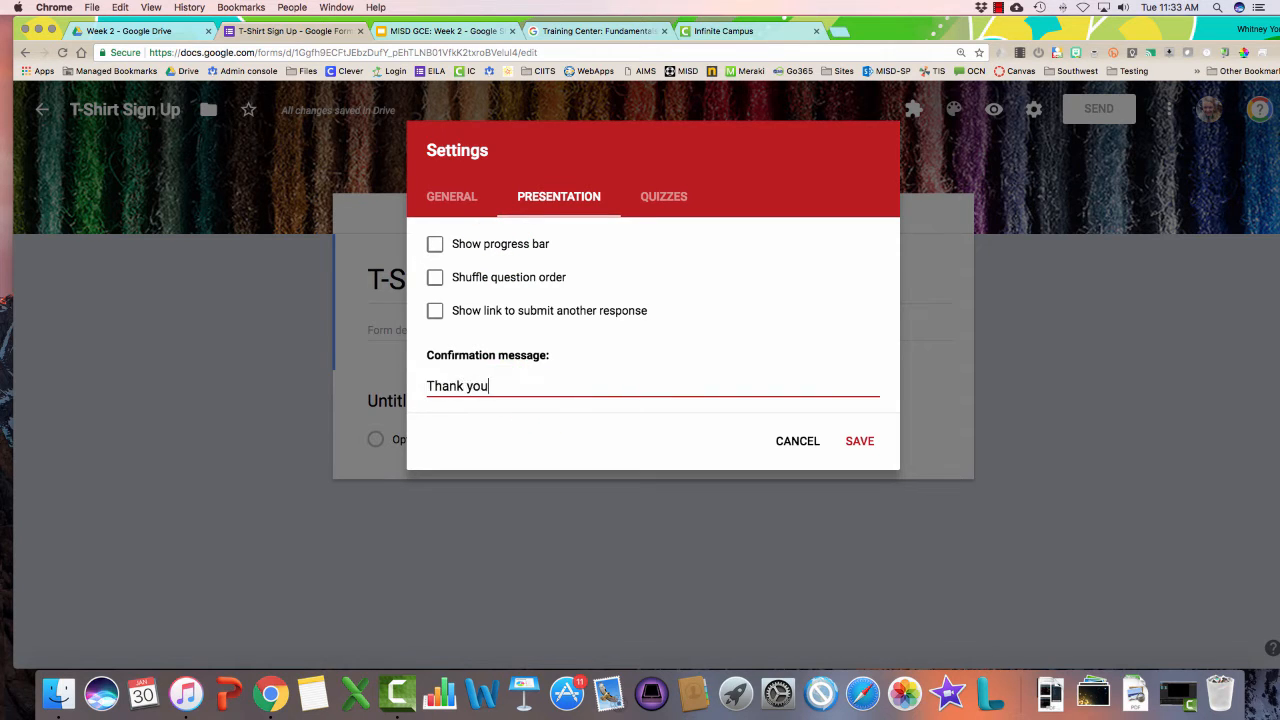
{"action": "type", "text": " for completing the "}
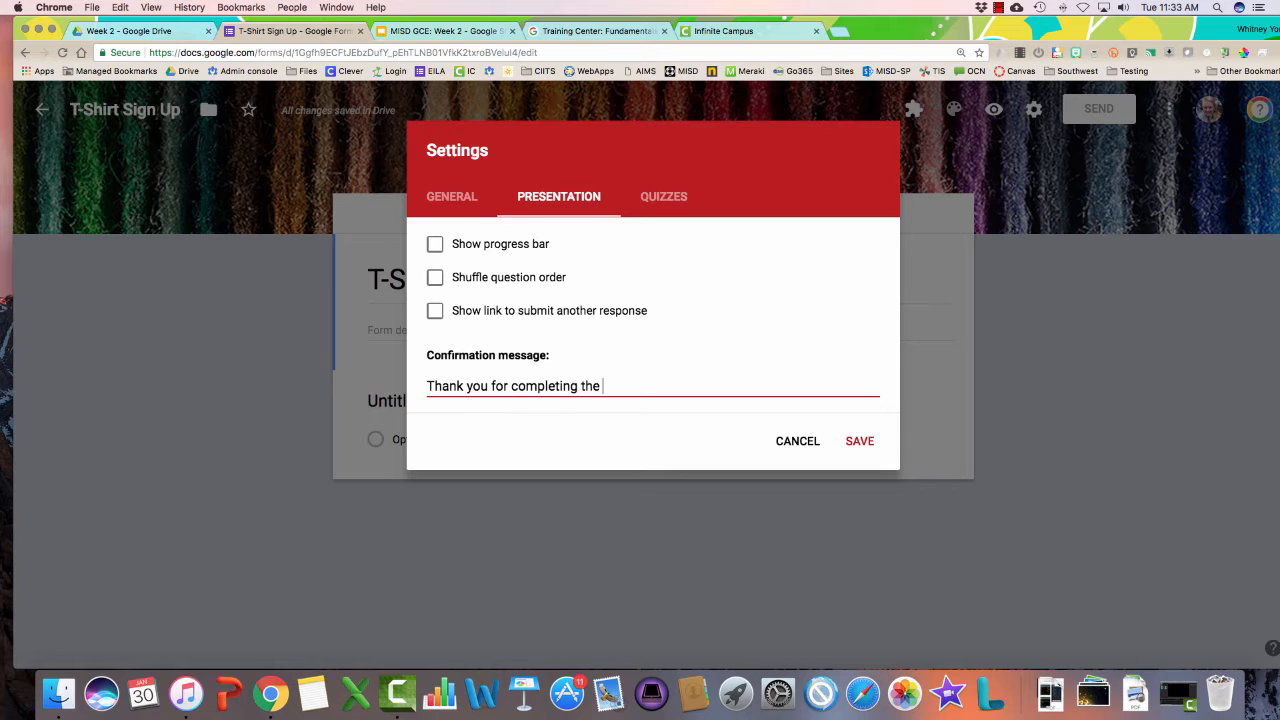
{"action": "type", "text": "form!"}
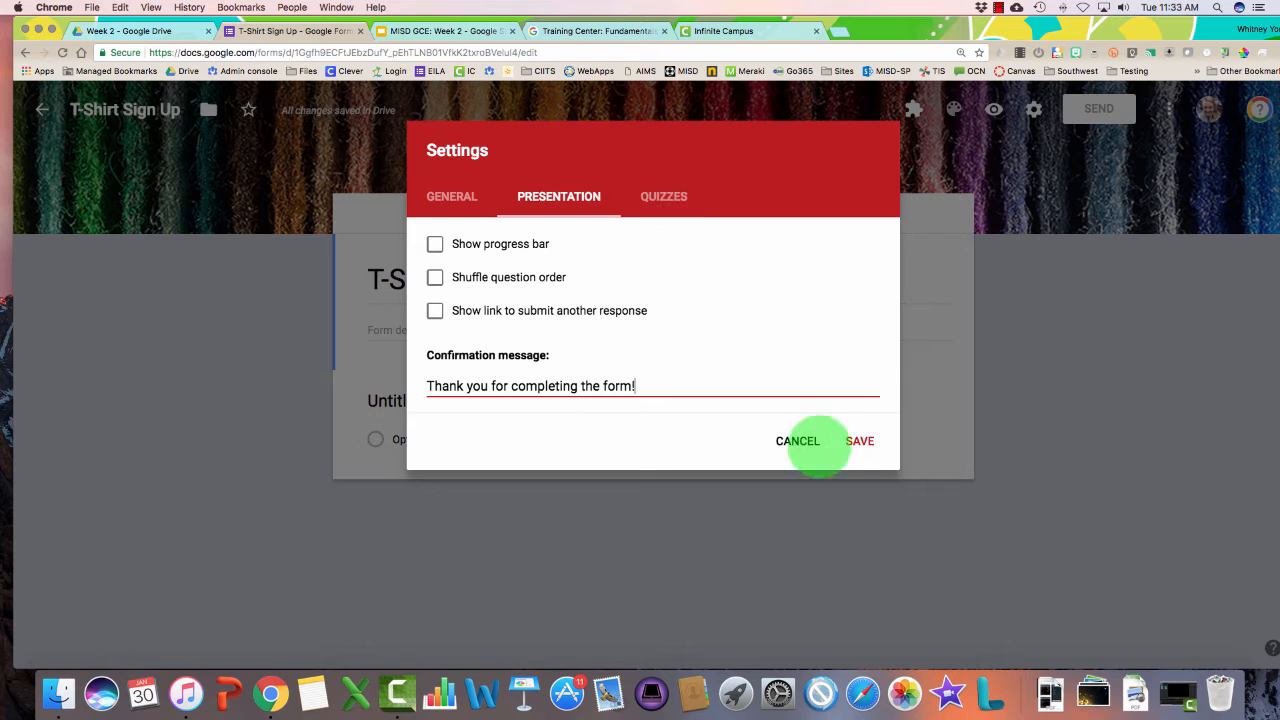
{"action": "left_click", "coordinate": [860, 441]}
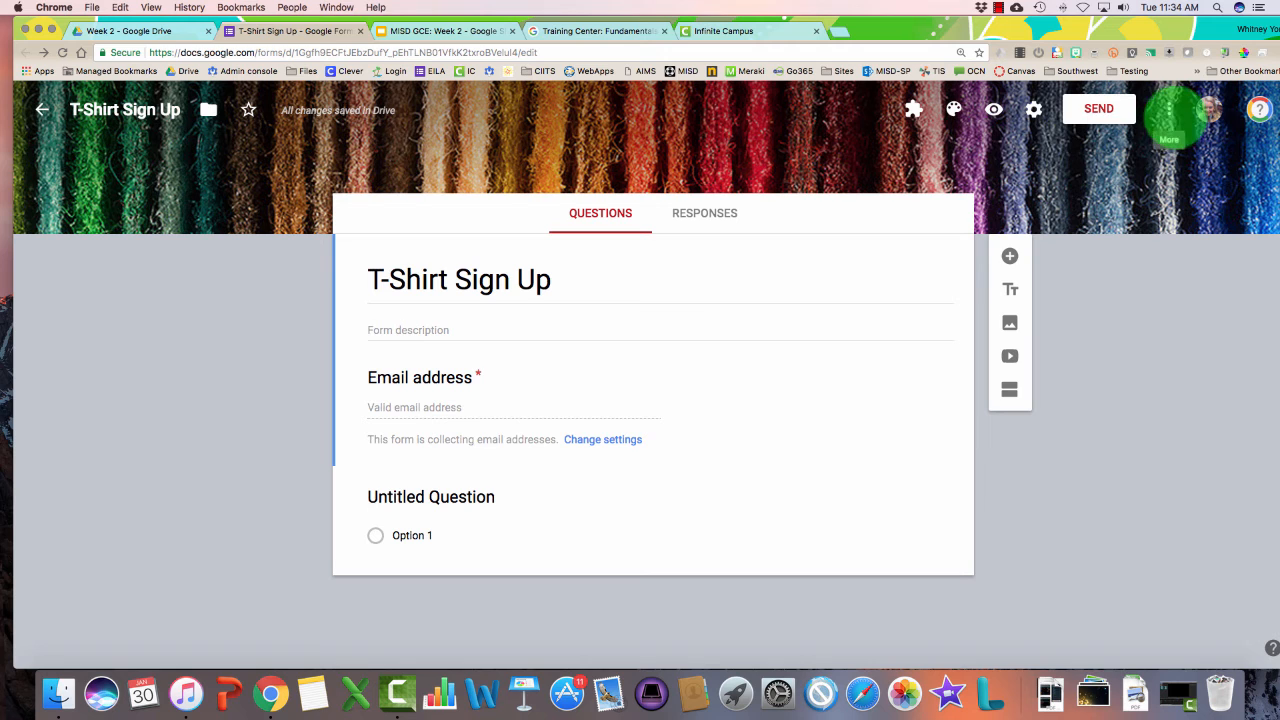
Make the default question a short-answer question titled 'First Name'
{"action": "left_click", "coordinate": [1168, 112]}
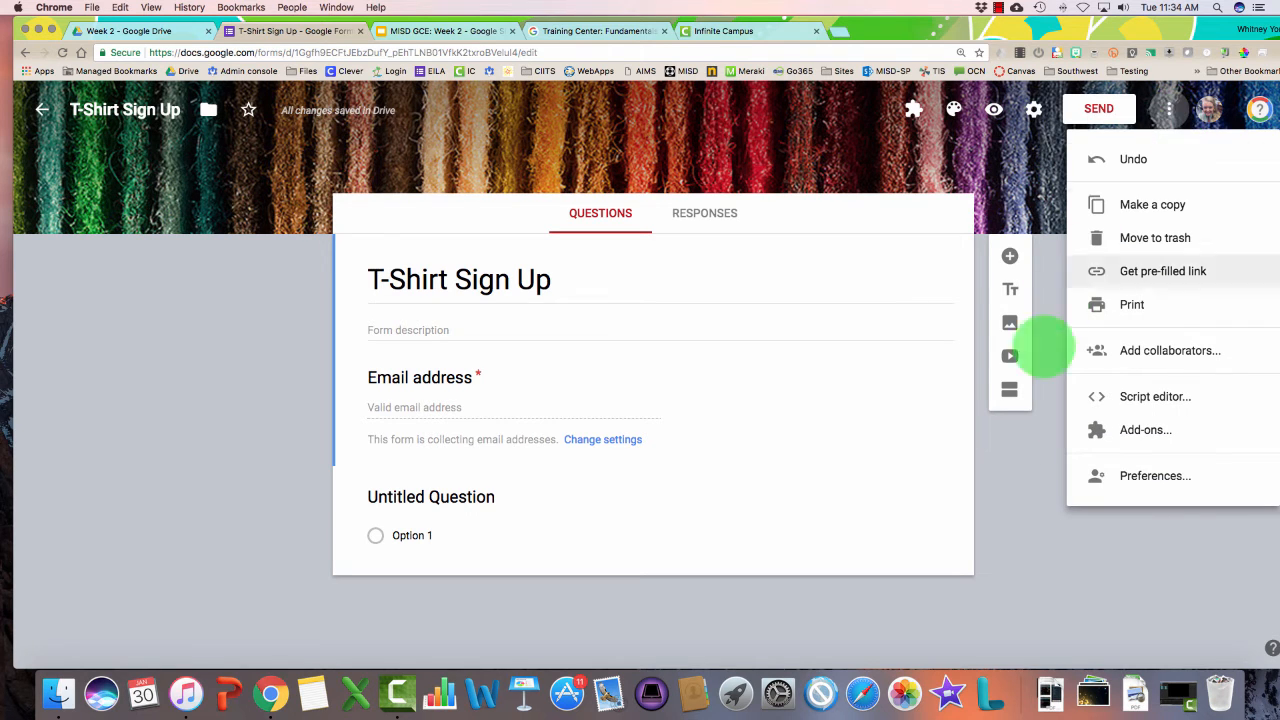
{"action": "left_click", "coordinate": [986, 566]}
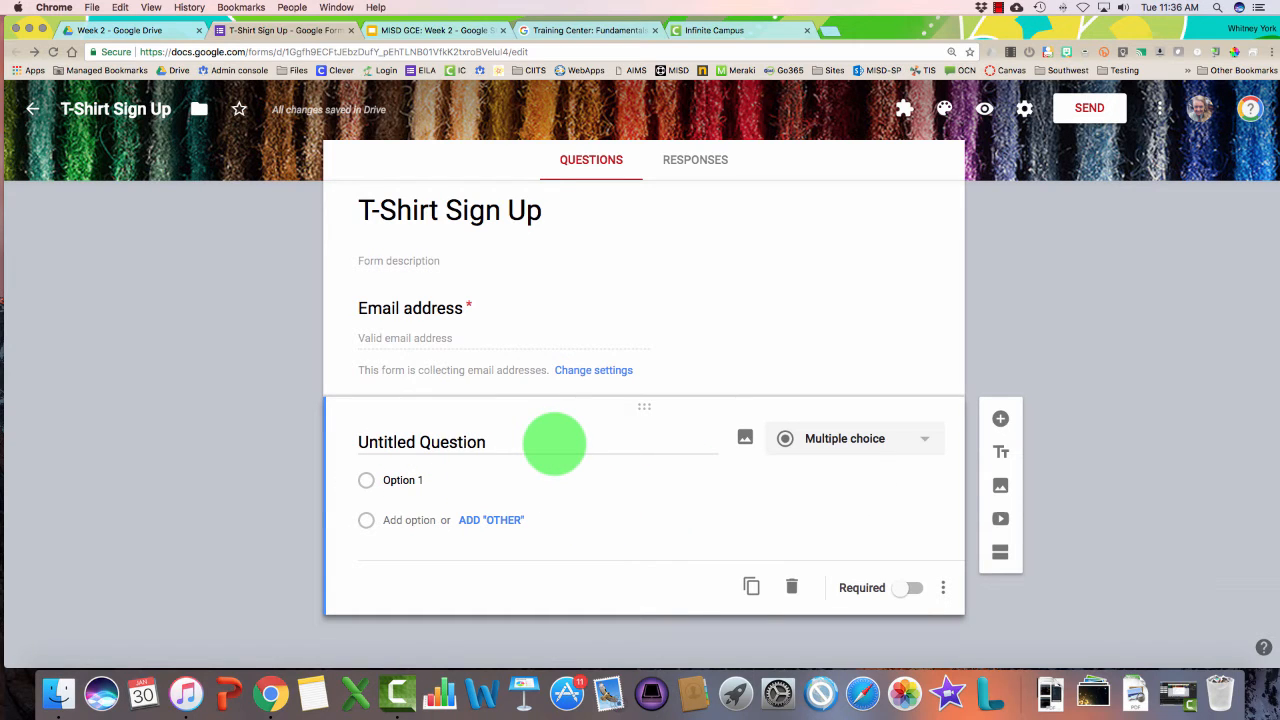
{"action": "left_click", "coordinate": [840, 438]}
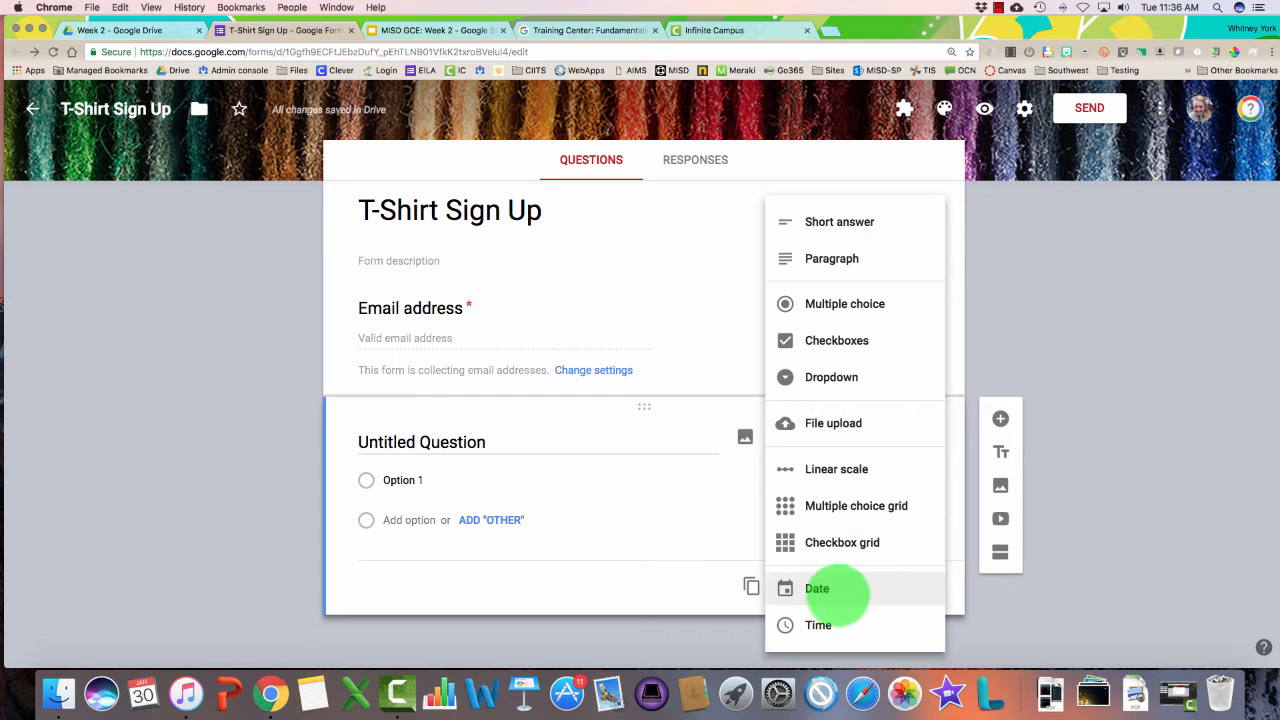
{"action": "left_click", "coordinate": [829, 221]}
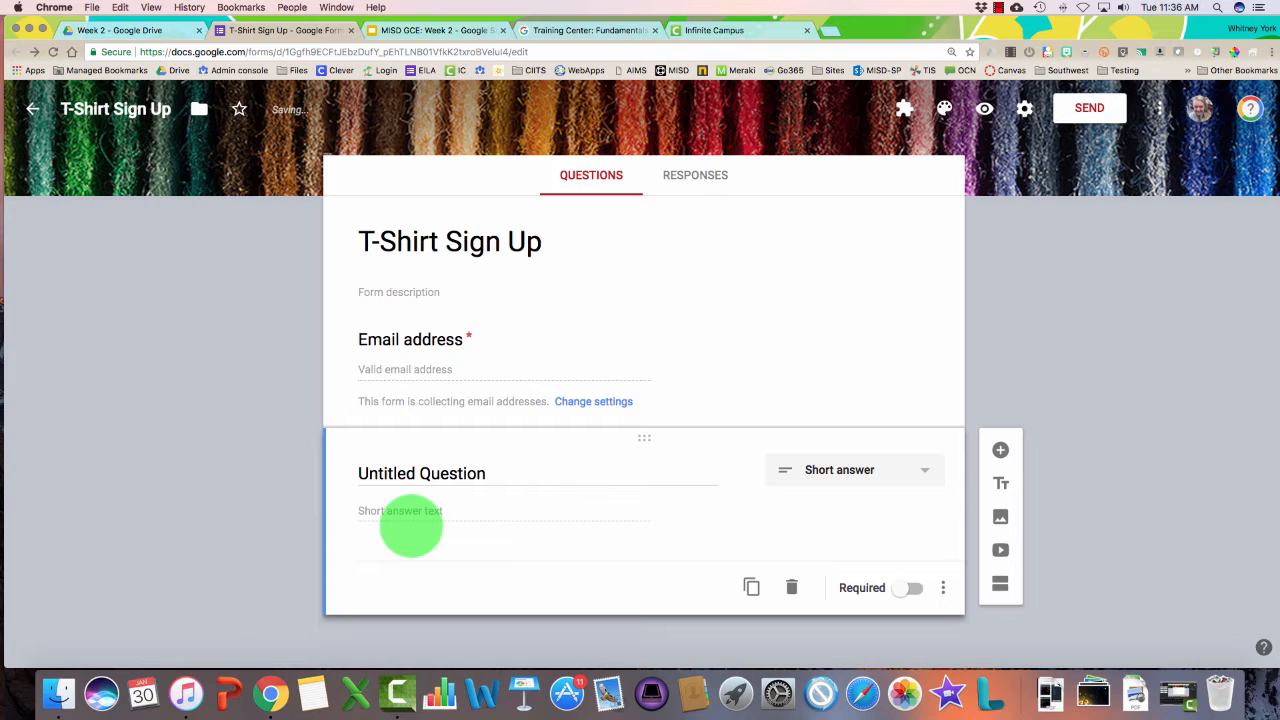
{"action": "left_click", "coordinate": [820, 466]}
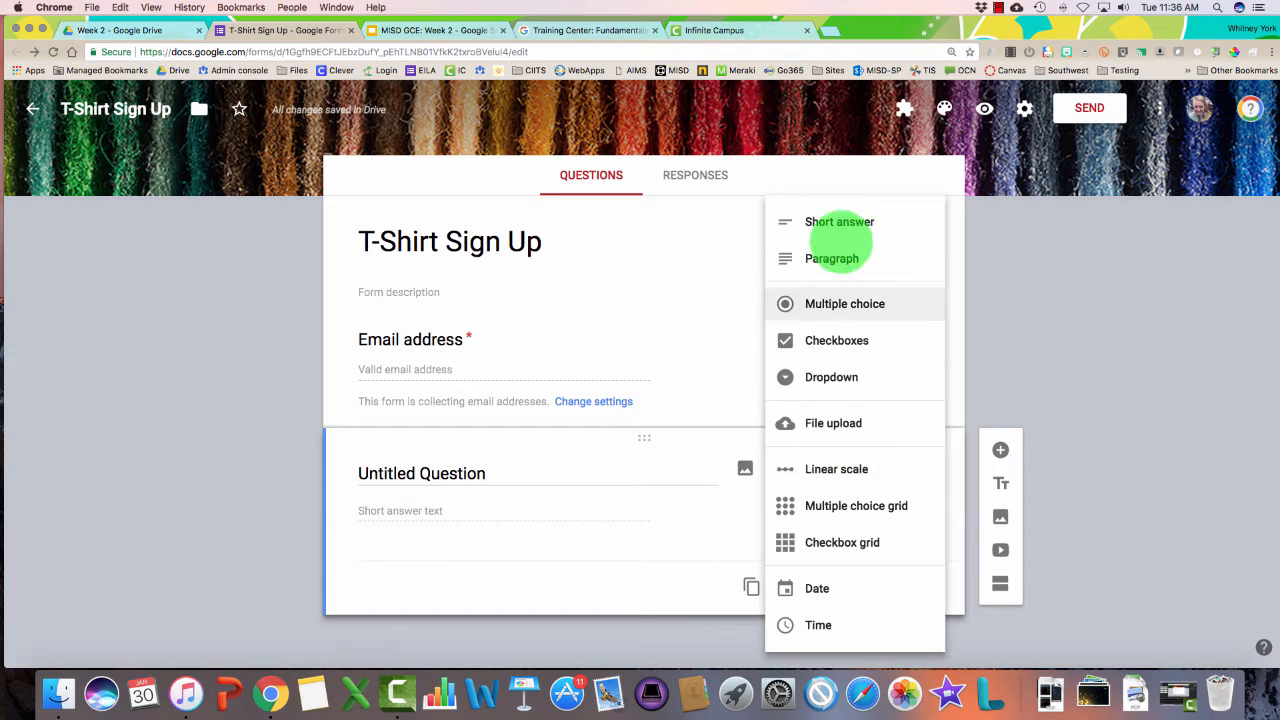
{"action": "left_click", "coordinate": [829, 221]}
{"action": "left_click", "coordinate": [460, 474]}
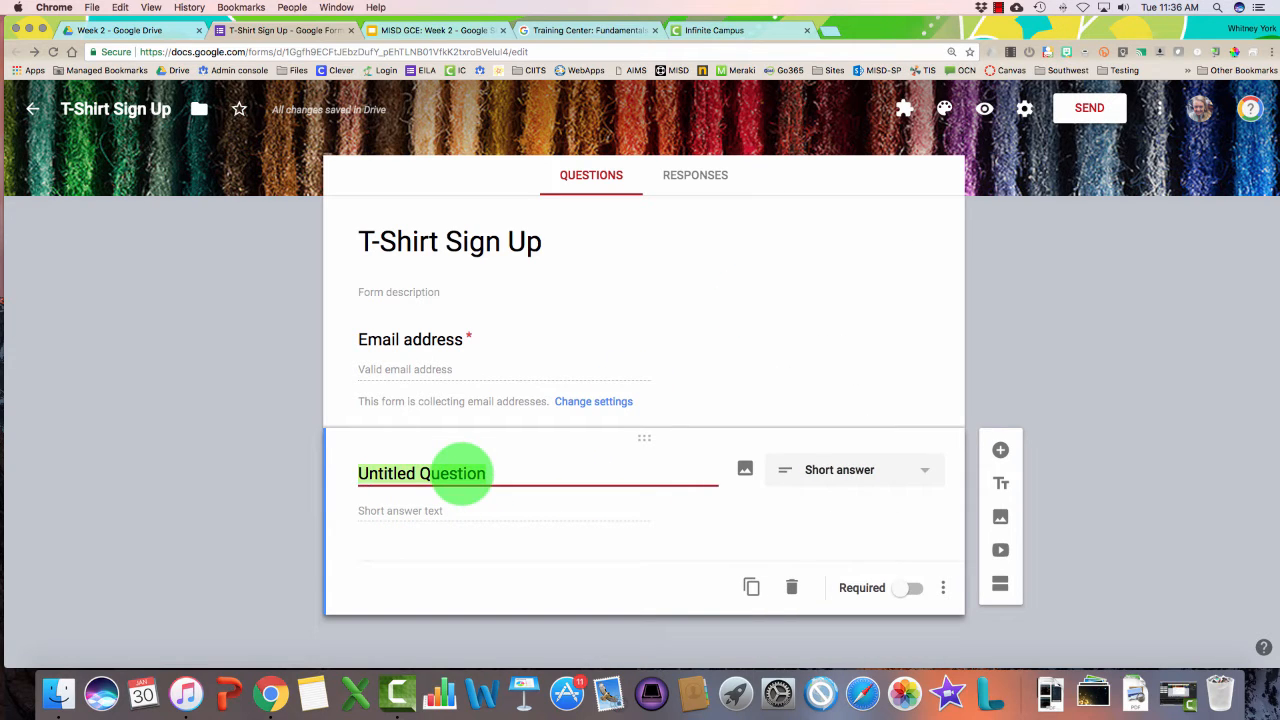
{"action": "type", "text": "First Name"}
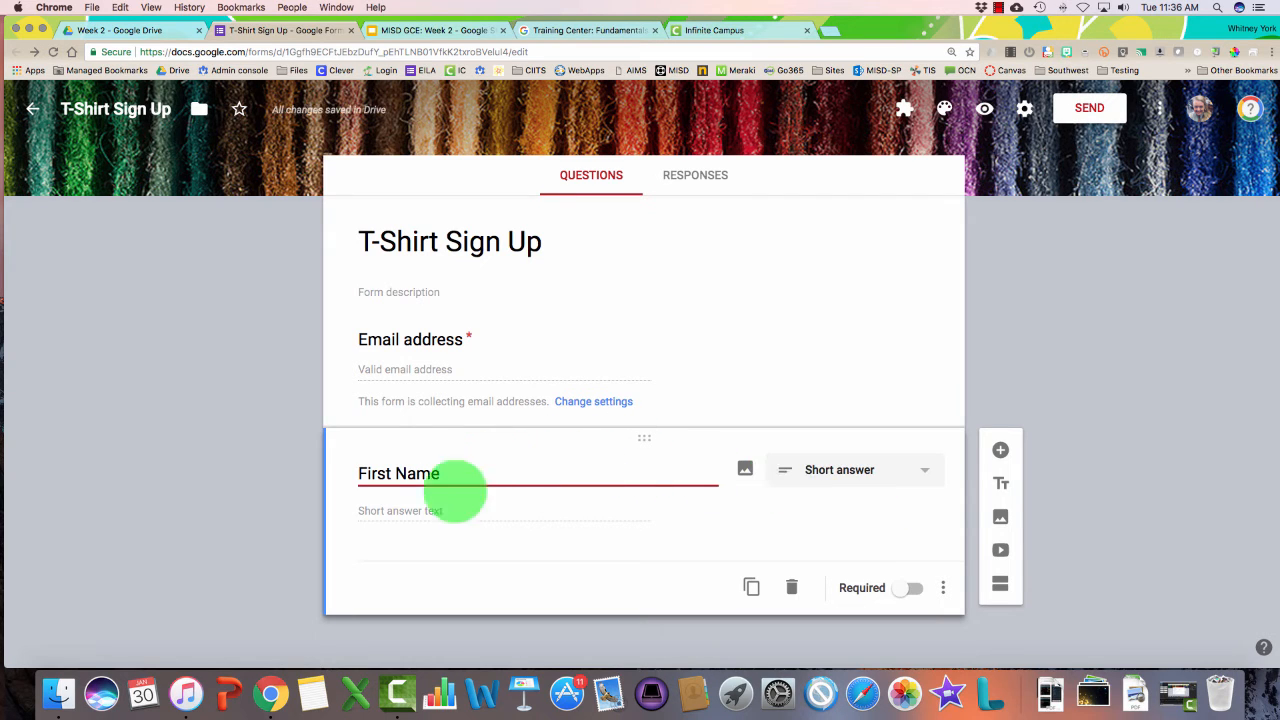
{"action": "left_click", "coordinate": [408, 508]}
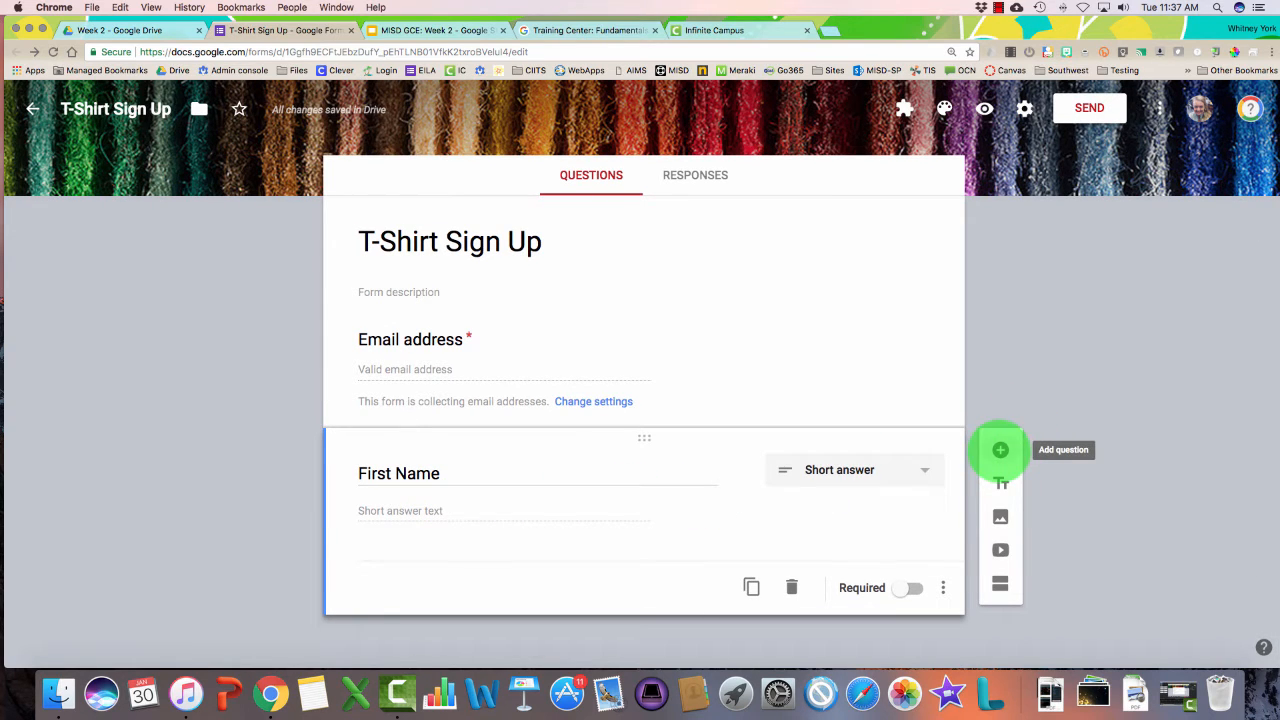
Add a short-answer 'Last Name' question below First Name
{"action": "left_click", "coordinate": [1000, 450]}
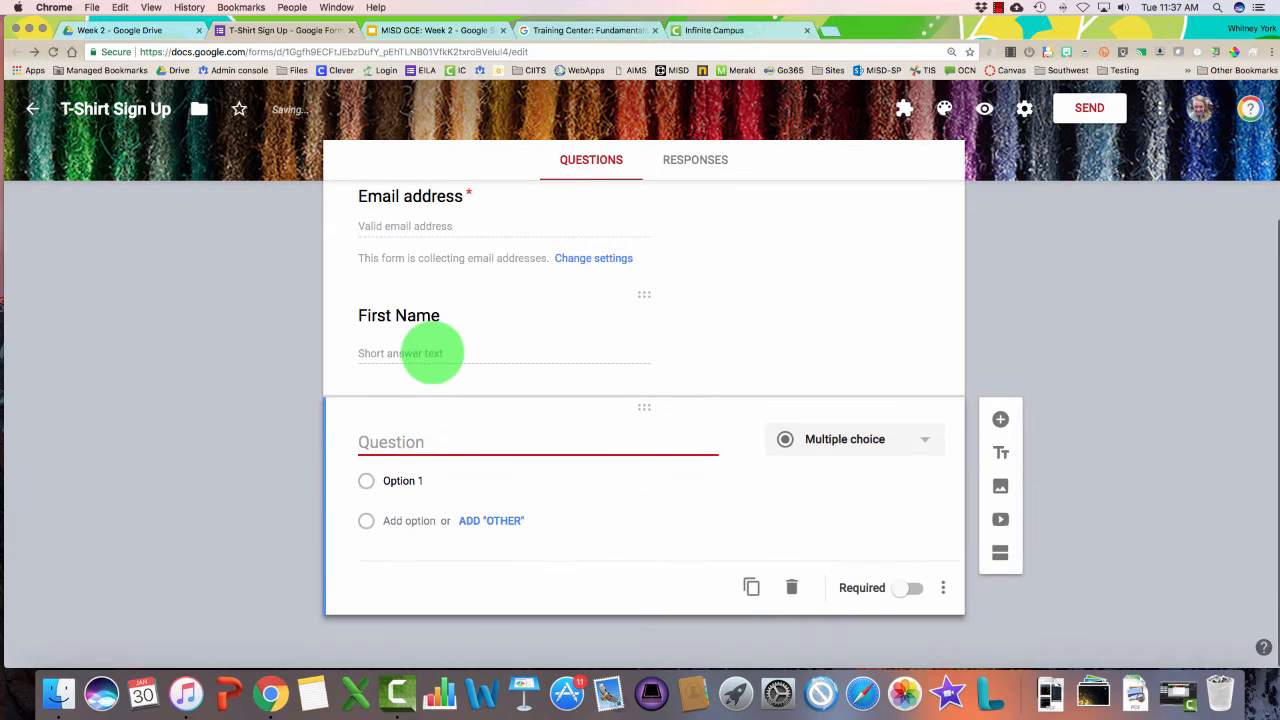
{"action": "type", "text": "Last Name"}
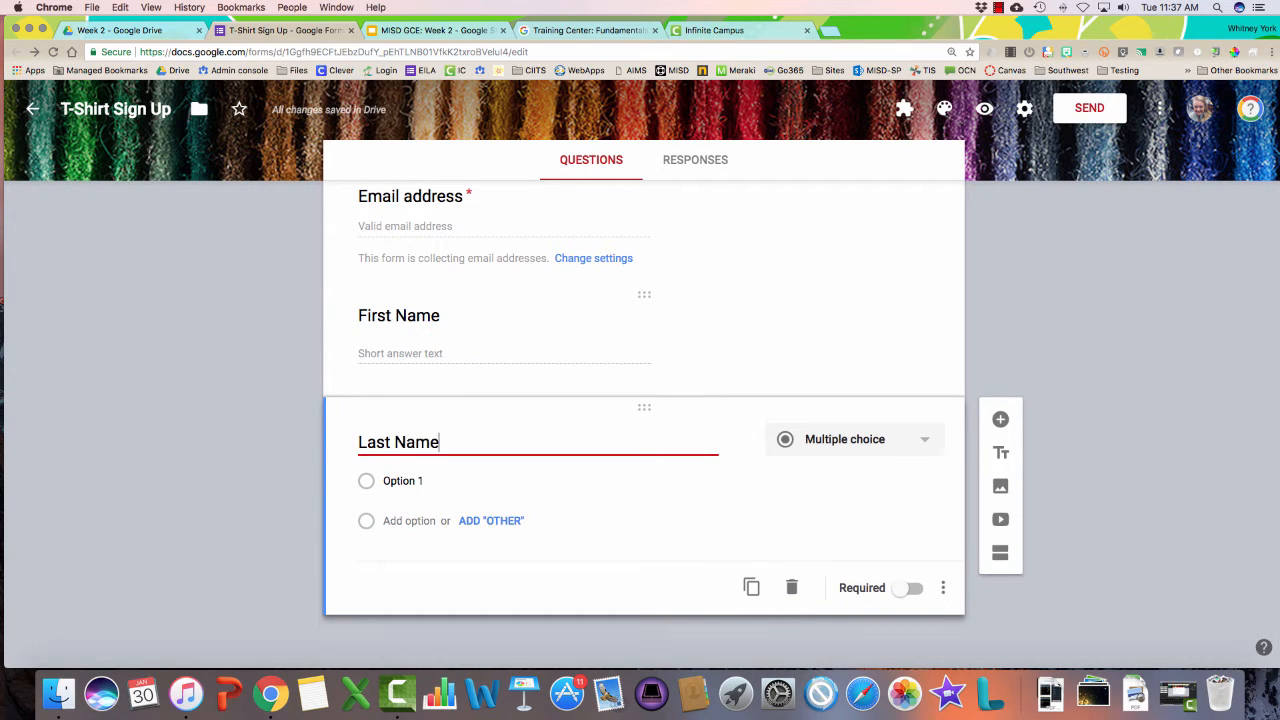
{"action": "left_click", "coordinate": [381, 393]}
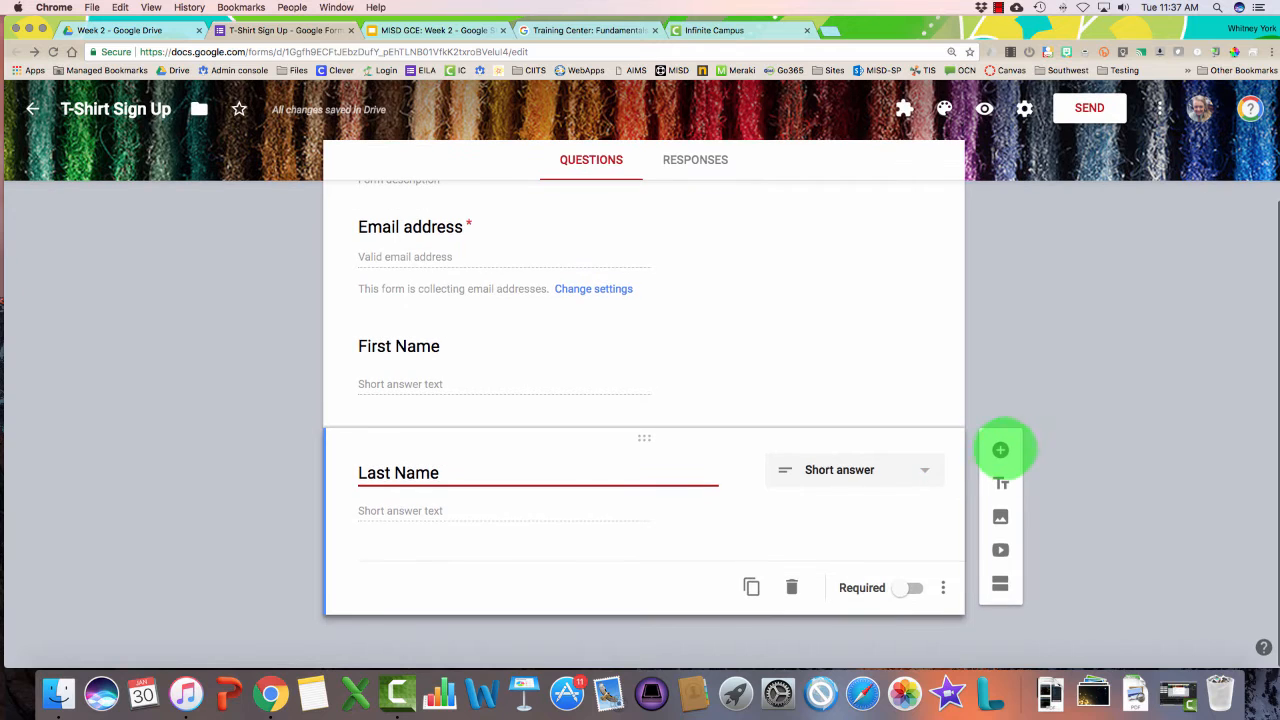
{"action": "left_click", "coordinate": [1000, 449]}
Title a multiple-choice question 'What is your t-shirt size' and add all suggested sizes XS to XXL
{"action": "left_click", "coordinate": [821, 446]}
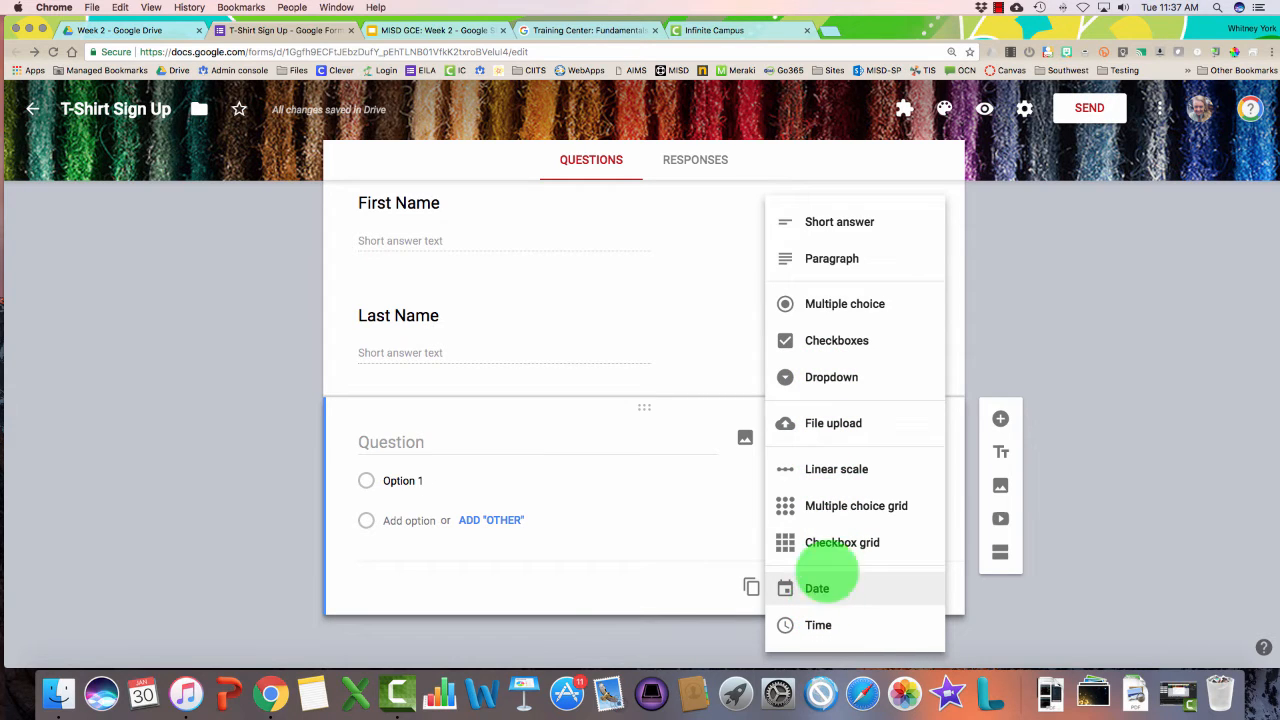
{"action": "left_click", "coordinate": [800, 303]}
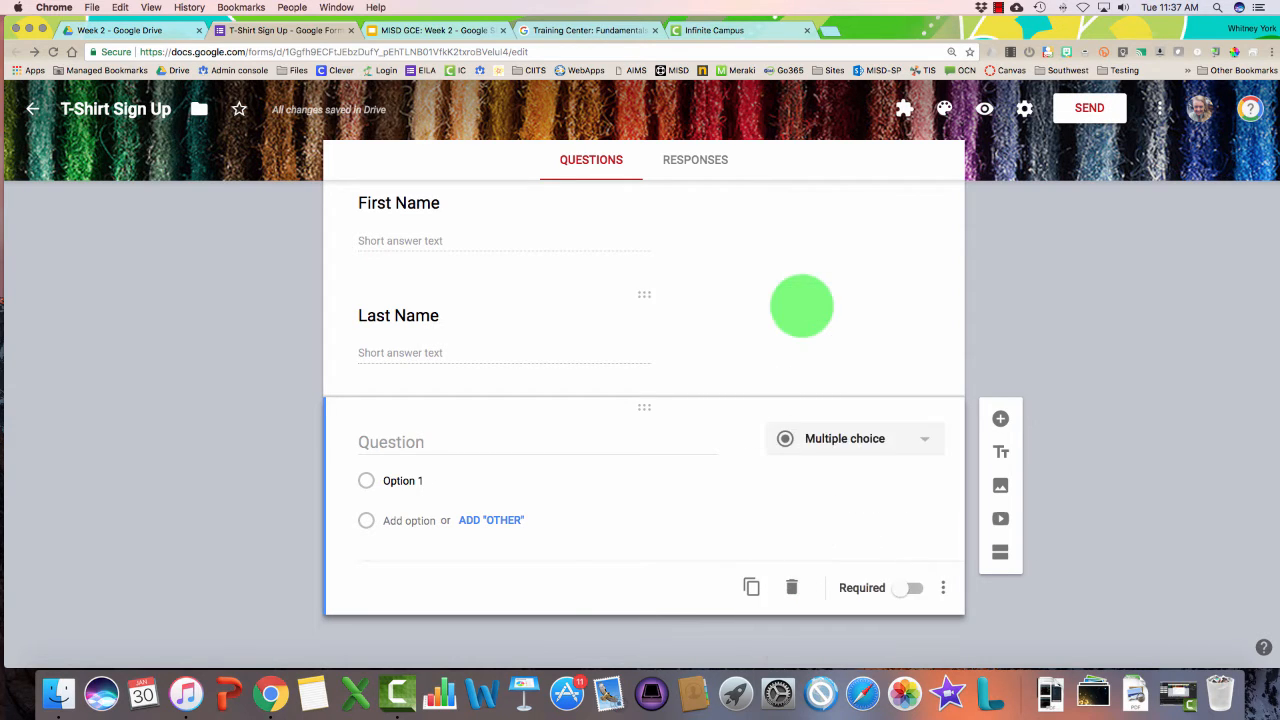
{"action": "left_click", "coordinate": [440, 441]}
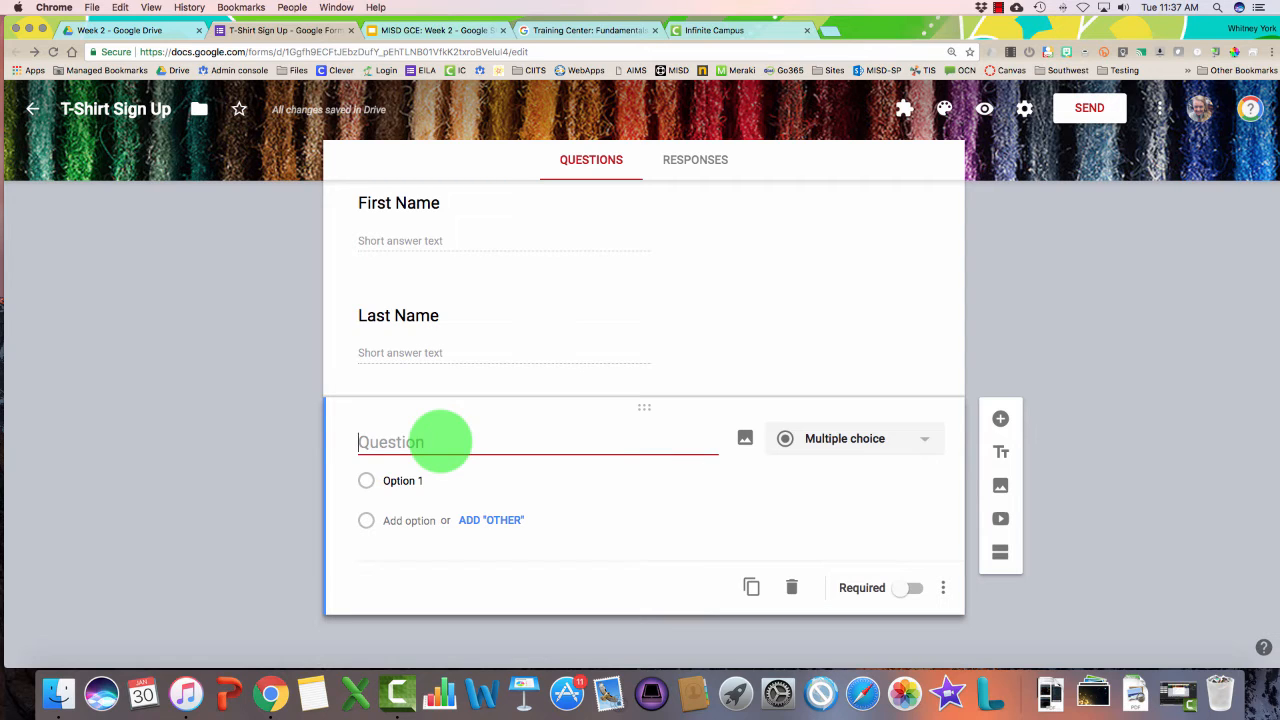
{"action": "type", "text": "What i"}
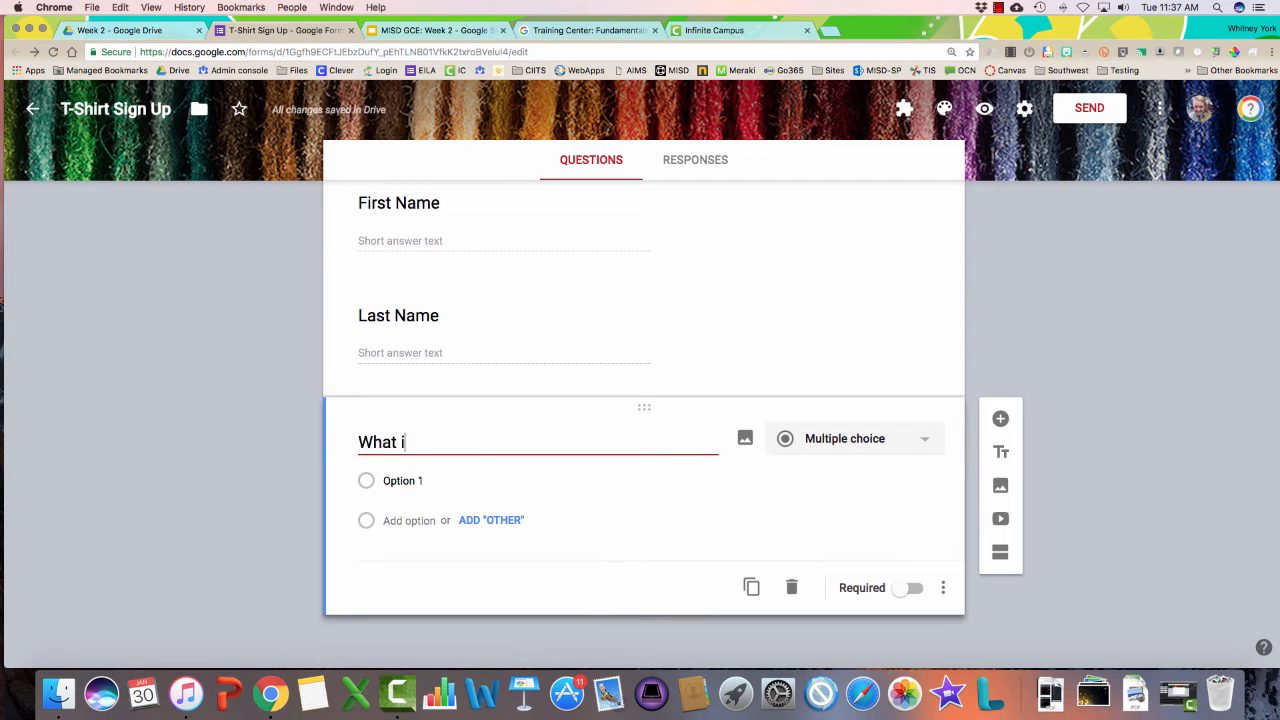
{"action": "type", "text": "s your t-shirt size"}
{"action": "key", "text": "Tab"}
{"action": "key", "text": "Tab"}
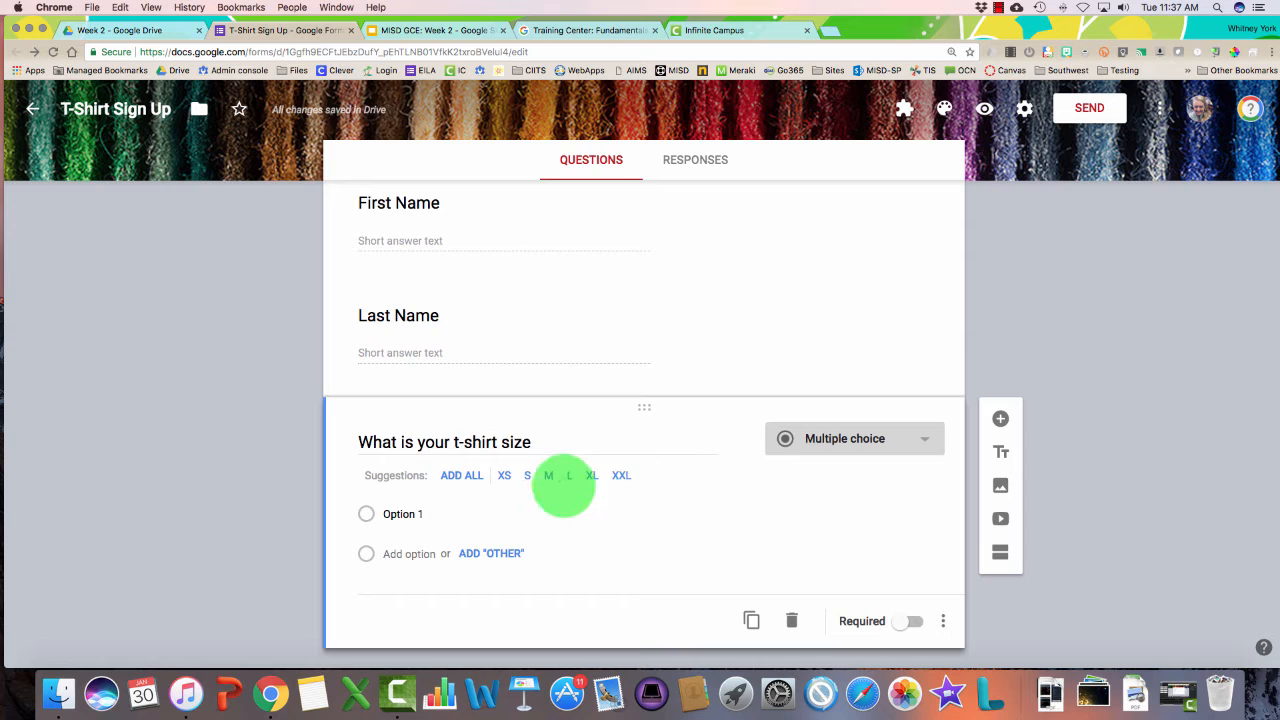
{"action": "left_click", "coordinate": [459, 475]}
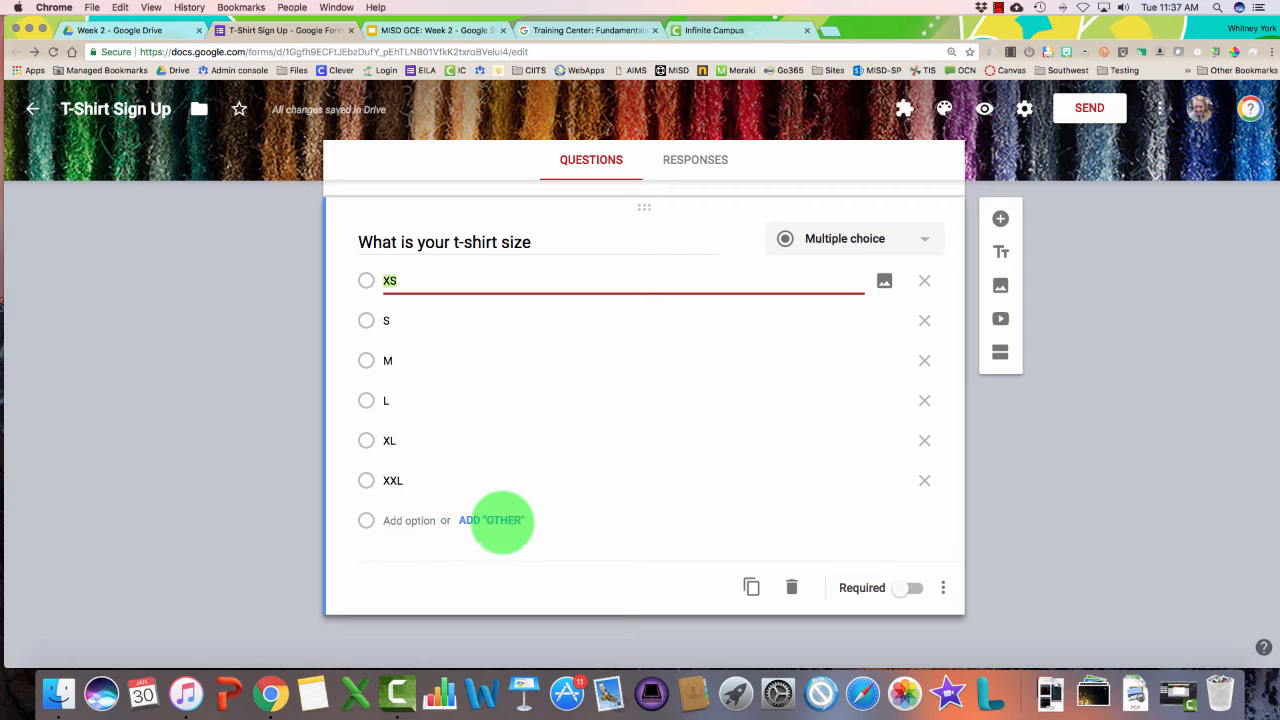
Add an Other option, remove XXL, make the size question required, and duplicate it
{"action": "left_click", "coordinate": [492, 520]}
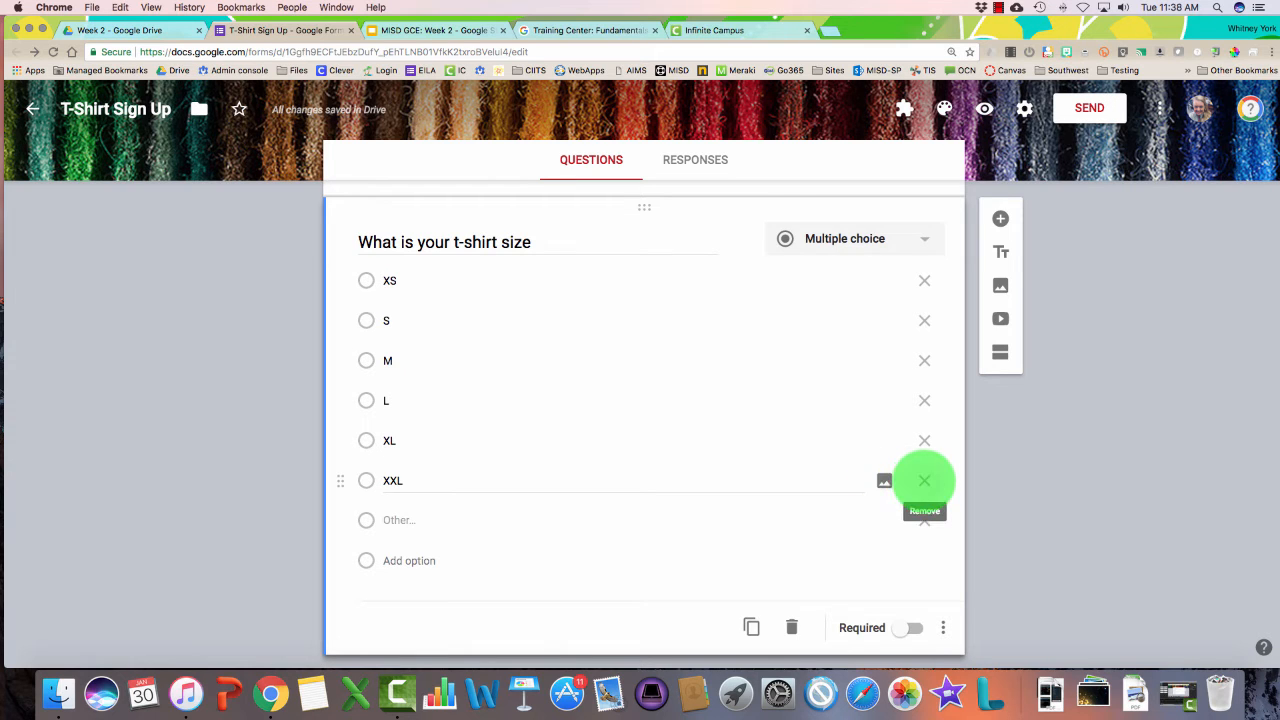
{"action": "left_click", "coordinate": [924, 481]}
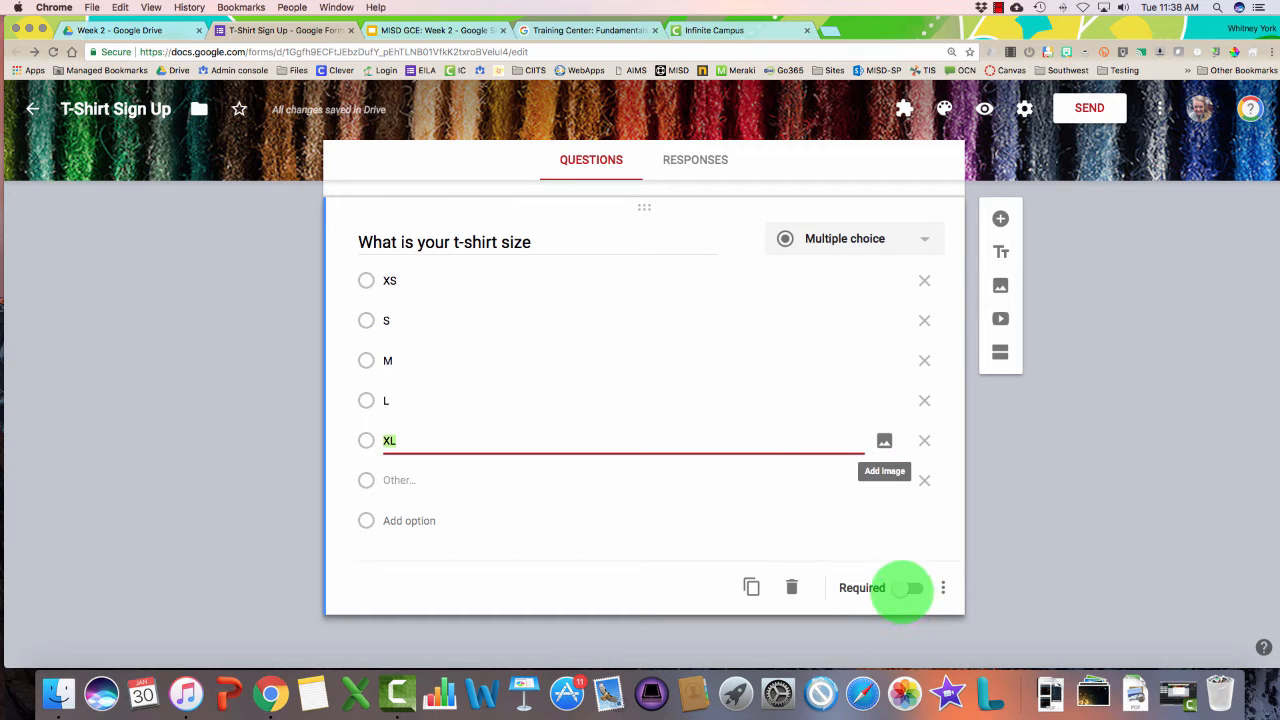
{"action": "left_click", "coordinate": [908, 588]}
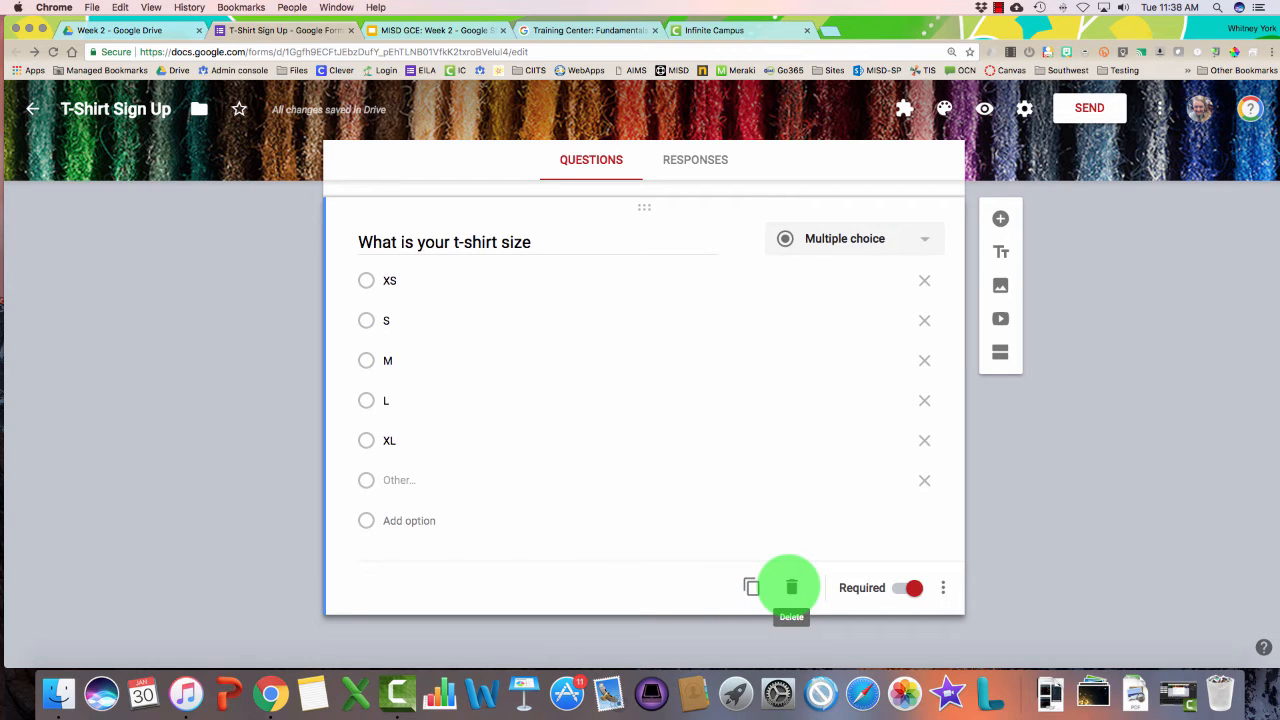
{"action": "left_click", "coordinate": [751, 587]}
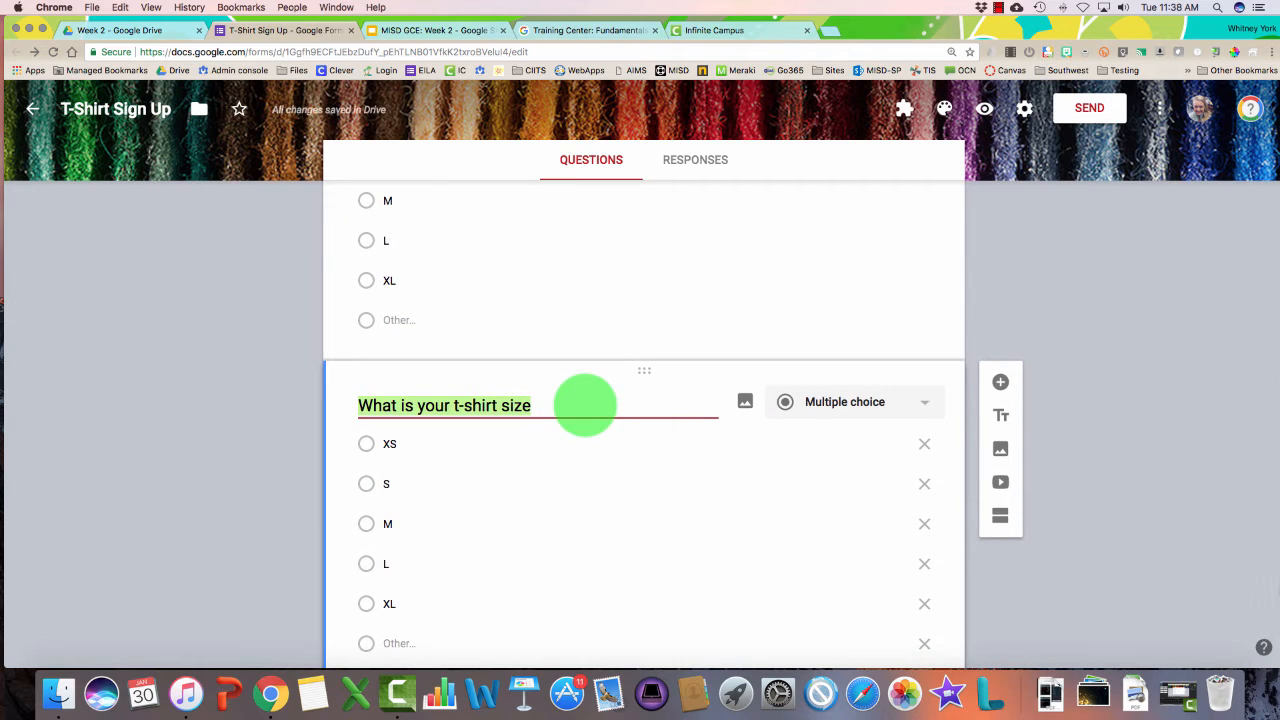
Change the duplicated question's title to 'What is your child's t-shirt size'
{"action": "type", "text": "What is your child'"}
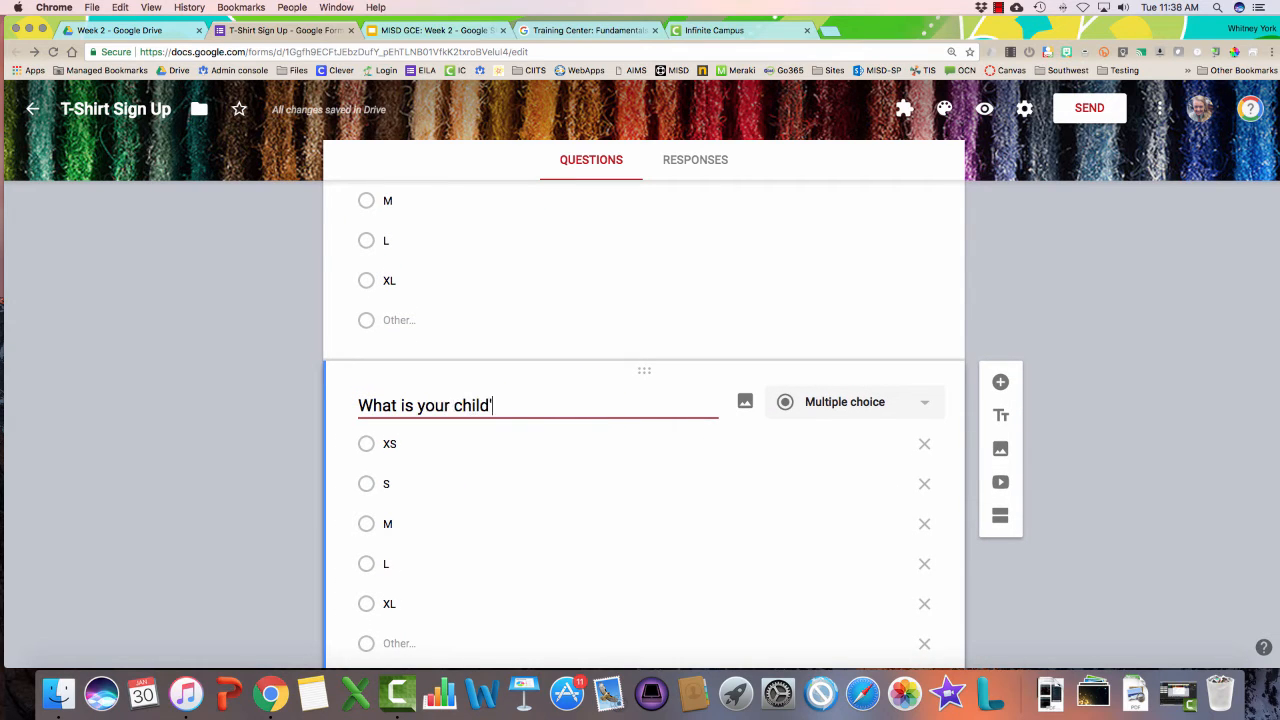
{"action": "type", "text": "s t-shirt size"}
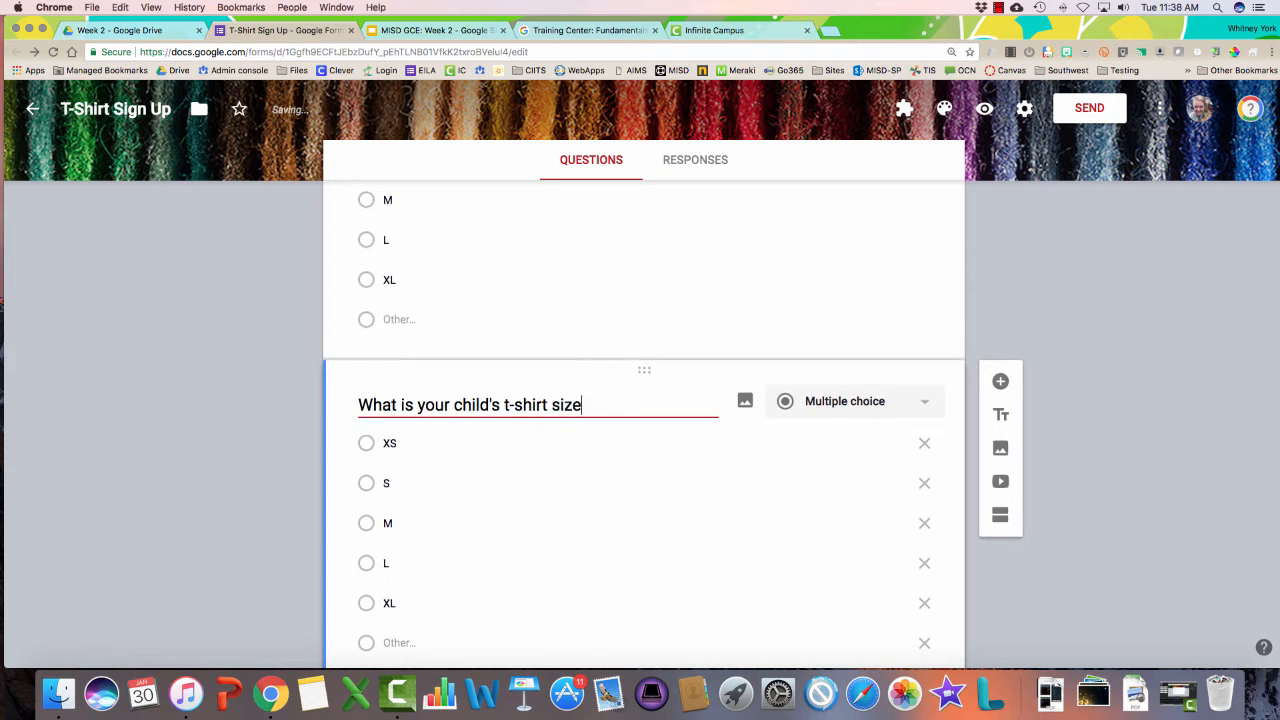
{"action": "scroll", "coordinate": [644, 401], "scroll_direction": "down", "scroll_amount": 3}
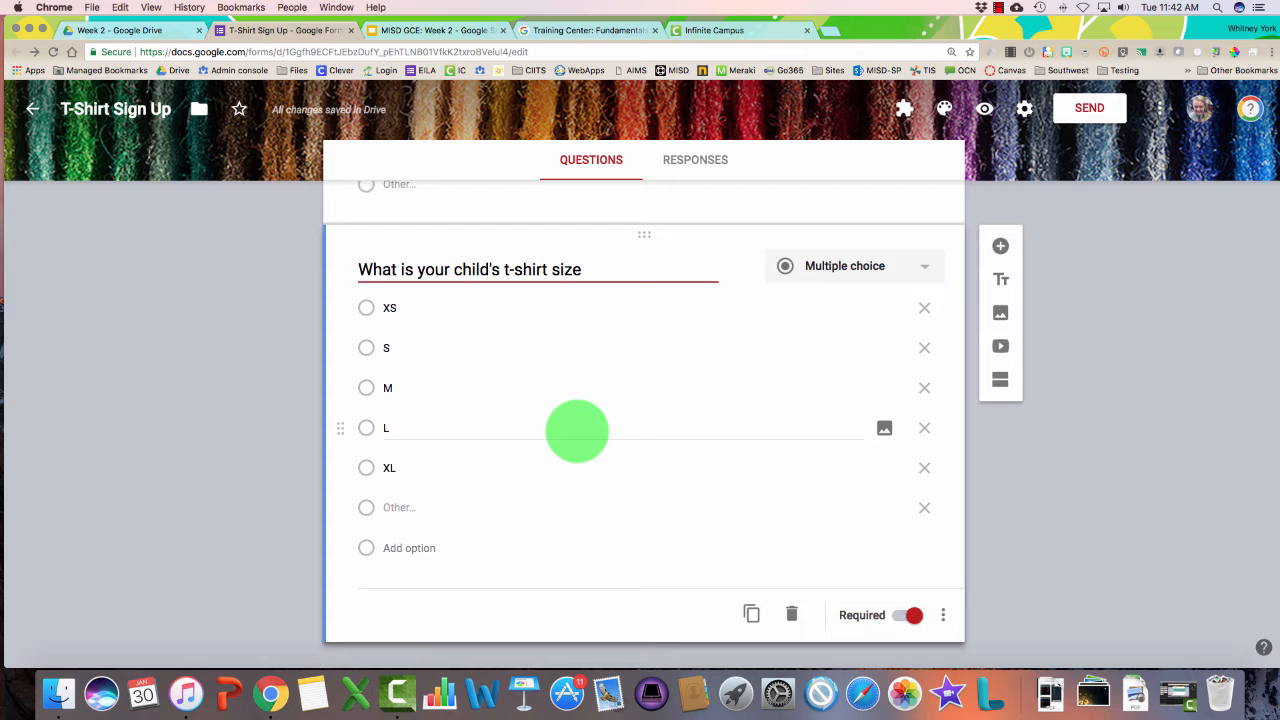
{"action": "left_click", "coordinate": [1024, 108]}
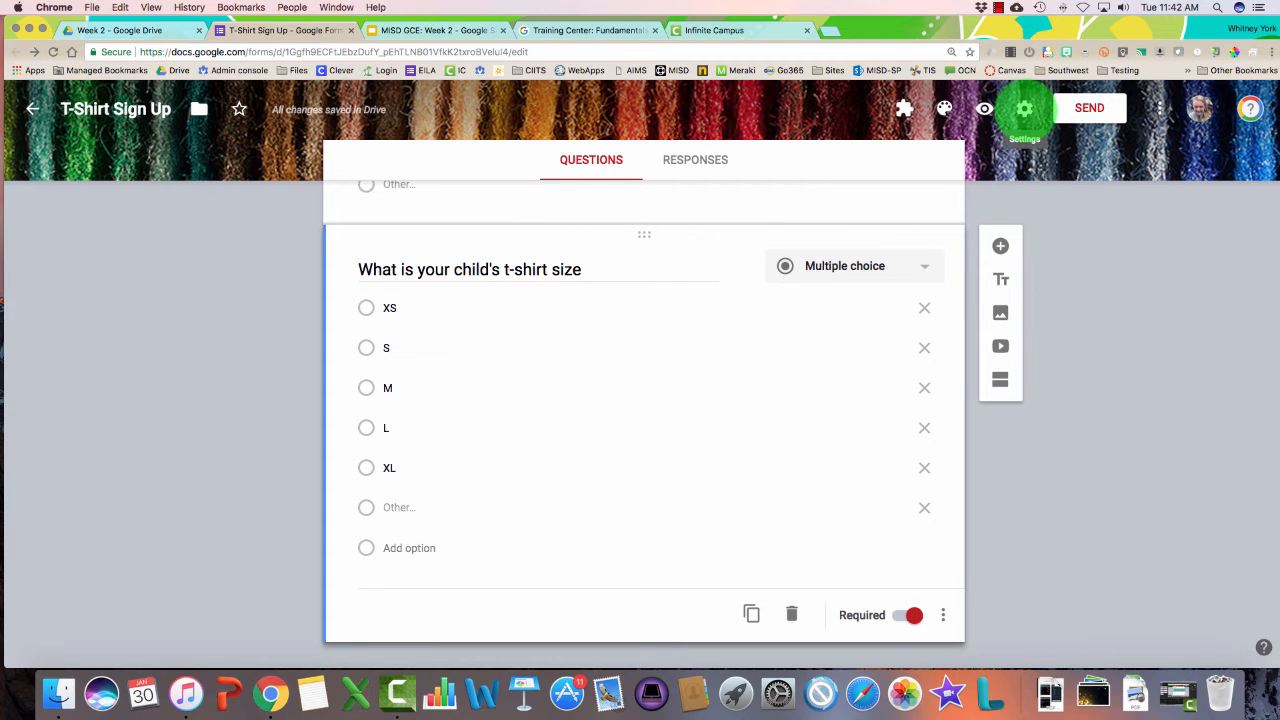
Turn on 'Make this a quiz', set grade release to 'Later, after manual review', and save
{"action": "left_click", "coordinate": [648, 192]}
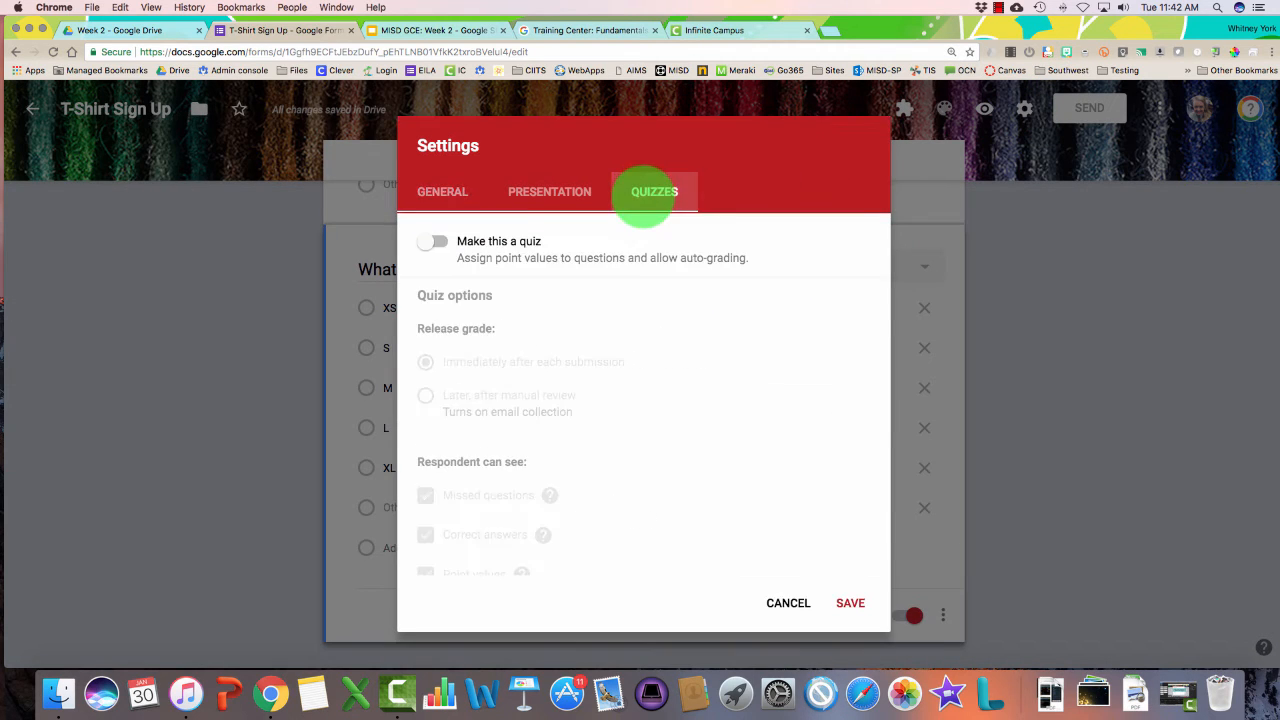
{"action": "left_click", "coordinate": [433, 242]}
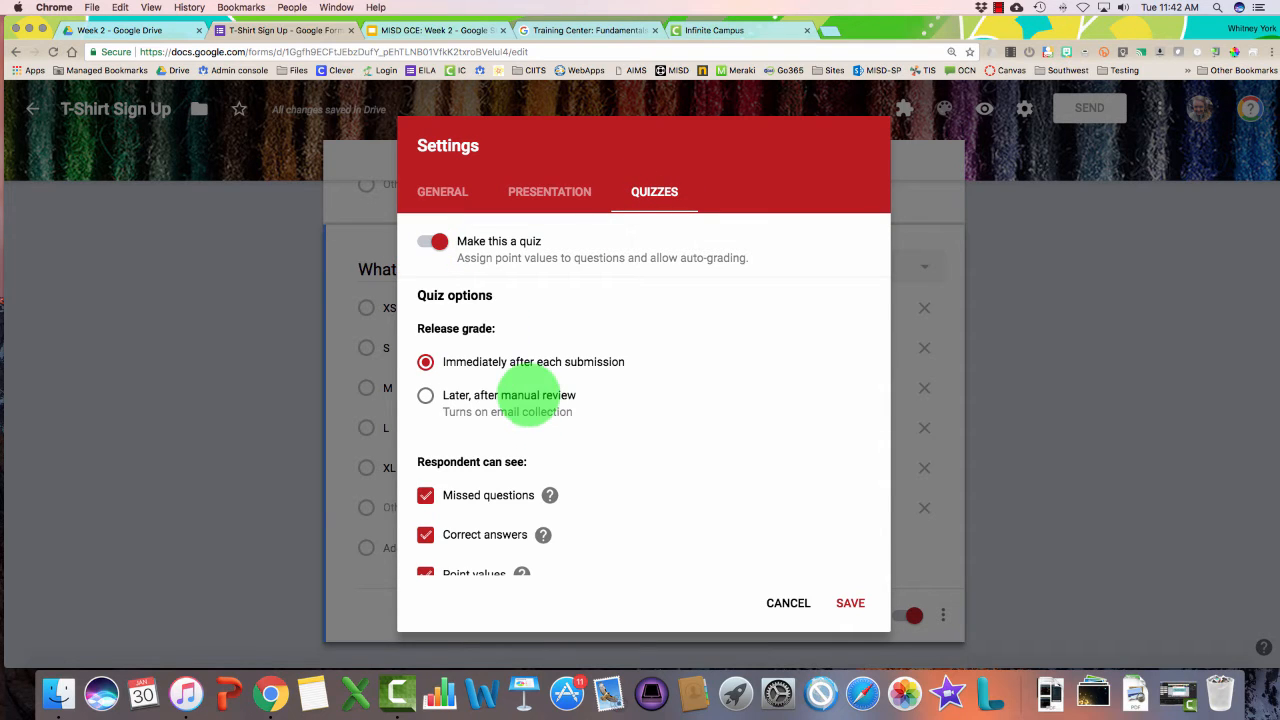
{"action": "scroll", "coordinate": [490, 400], "scroll_direction": "down", "scroll_amount": 2}
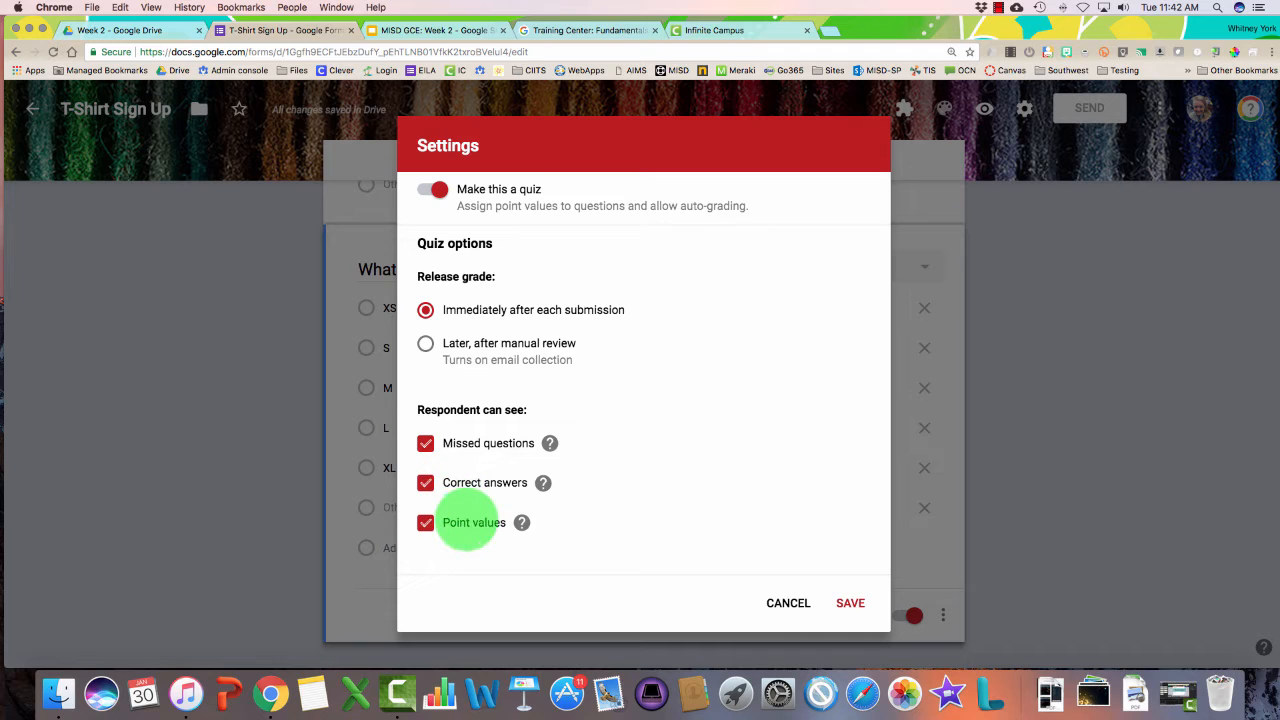
{"action": "scroll", "coordinate": [468, 514], "scroll_direction": "up", "scroll_amount": 1}
{"action": "scroll", "coordinate": [468, 514], "scroll_direction": "up", "scroll_amount": 2}
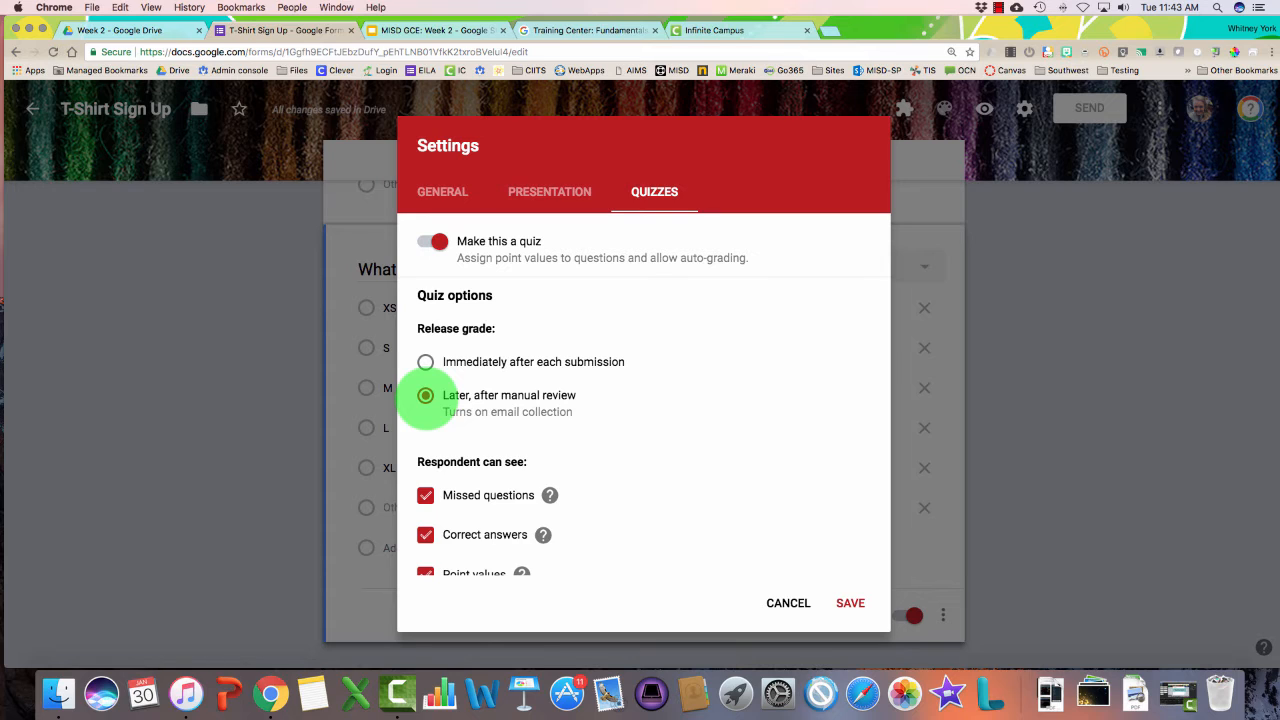
{"action": "scroll", "coordinate": [426, 396], "scroll_direction": "down", "scroll_amount": 1}
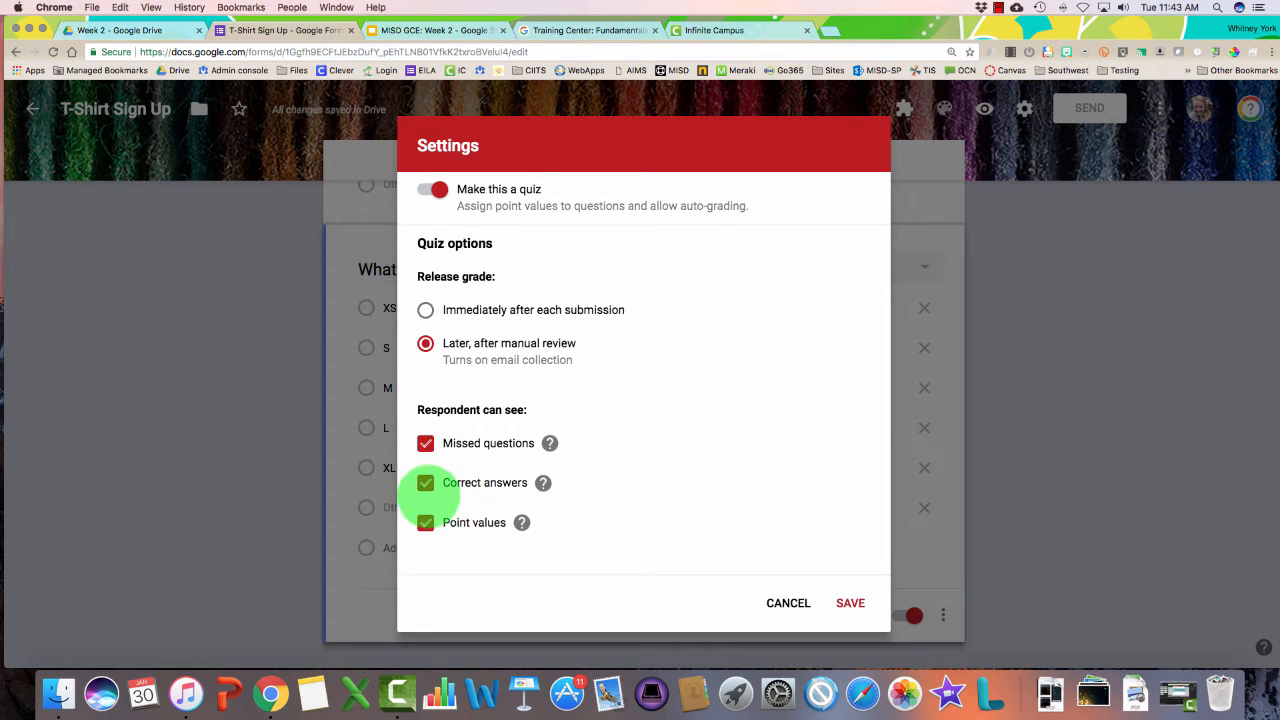
{"action": "mouse_move", "coordinate": [542, 488]}
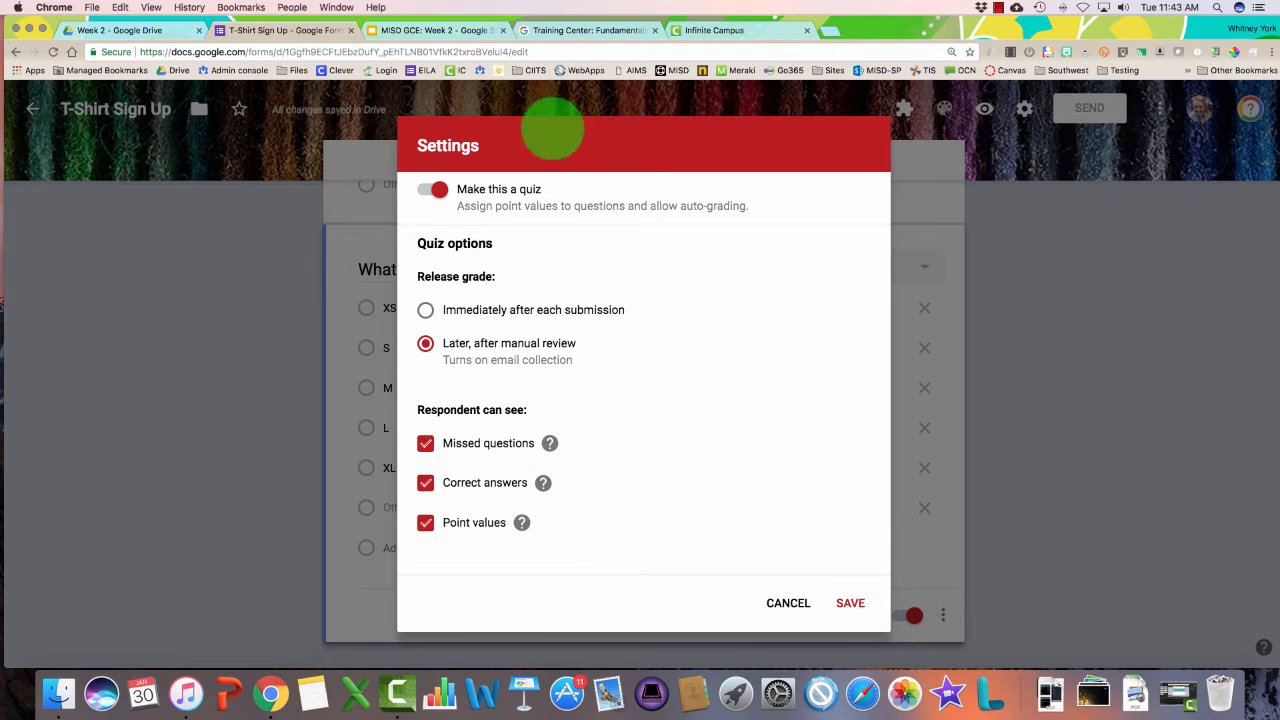
{"action": "left_click", "coordinate": [850, 603]}
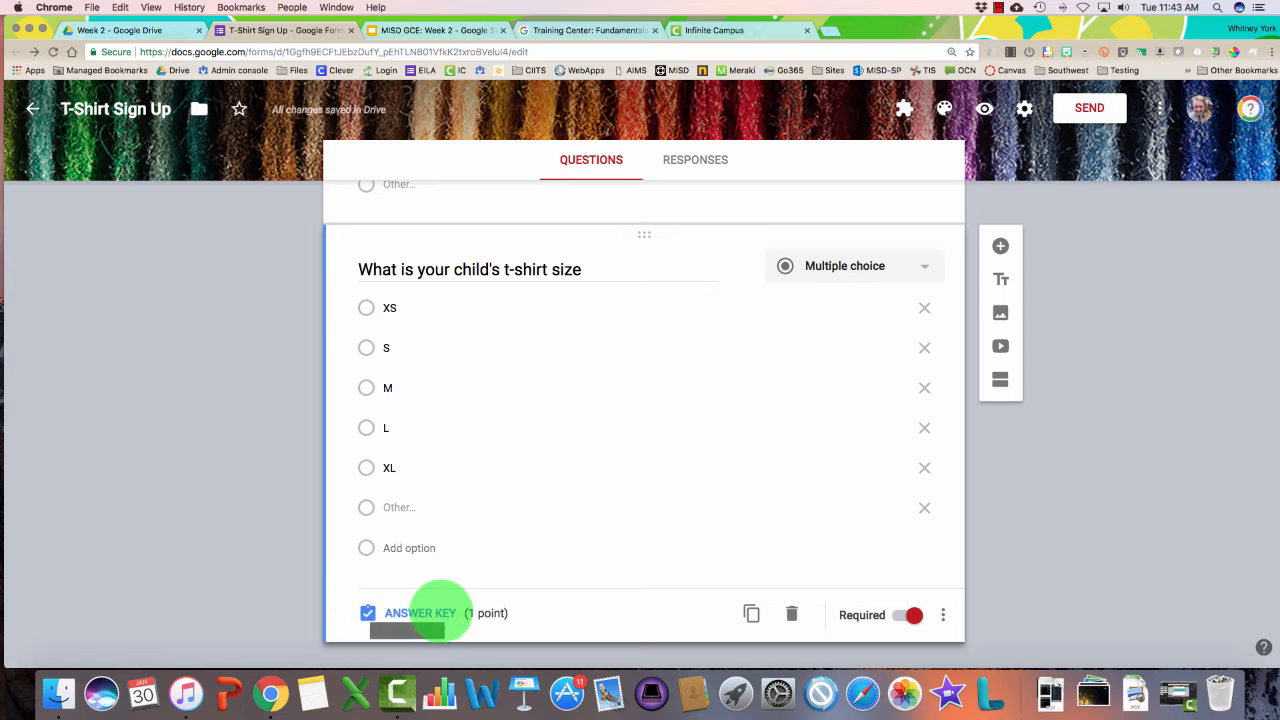
Set M as the correct answer for the child's size question, worth 2 points
{"action": "left_click", "coordinate": [420, 609]}
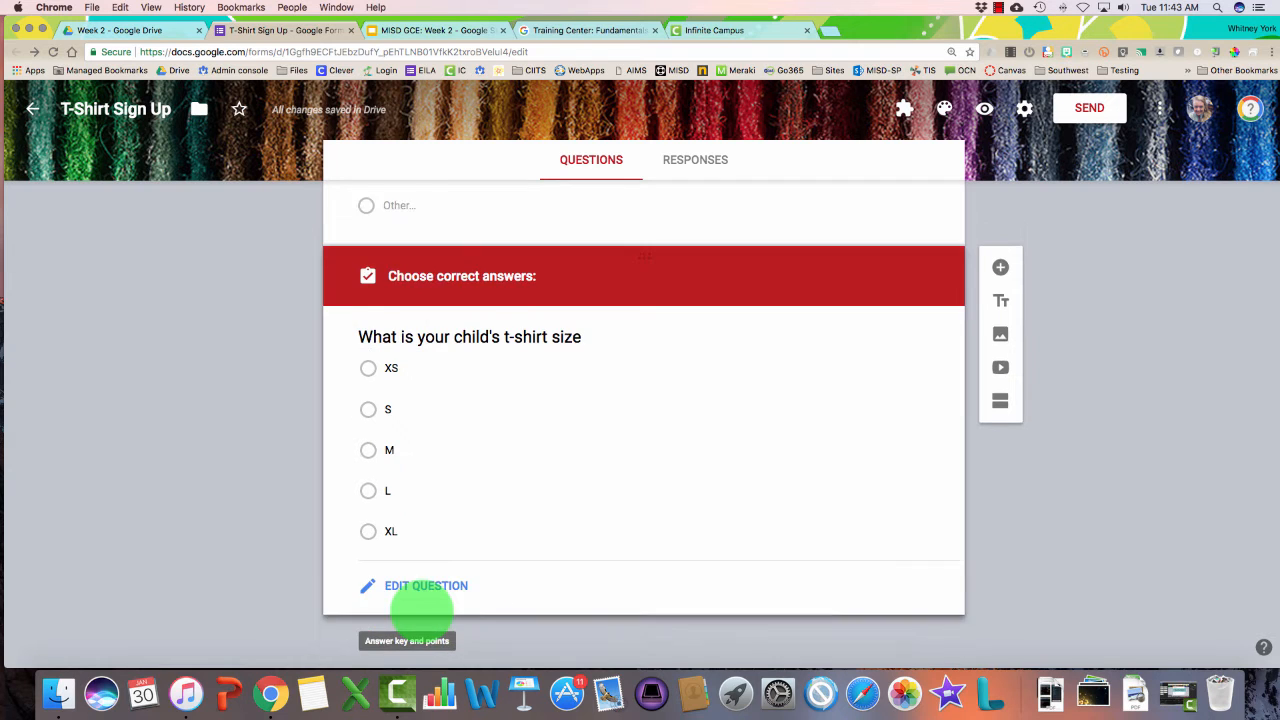
{"action": "left_click", "coordinate": [368, 446]}
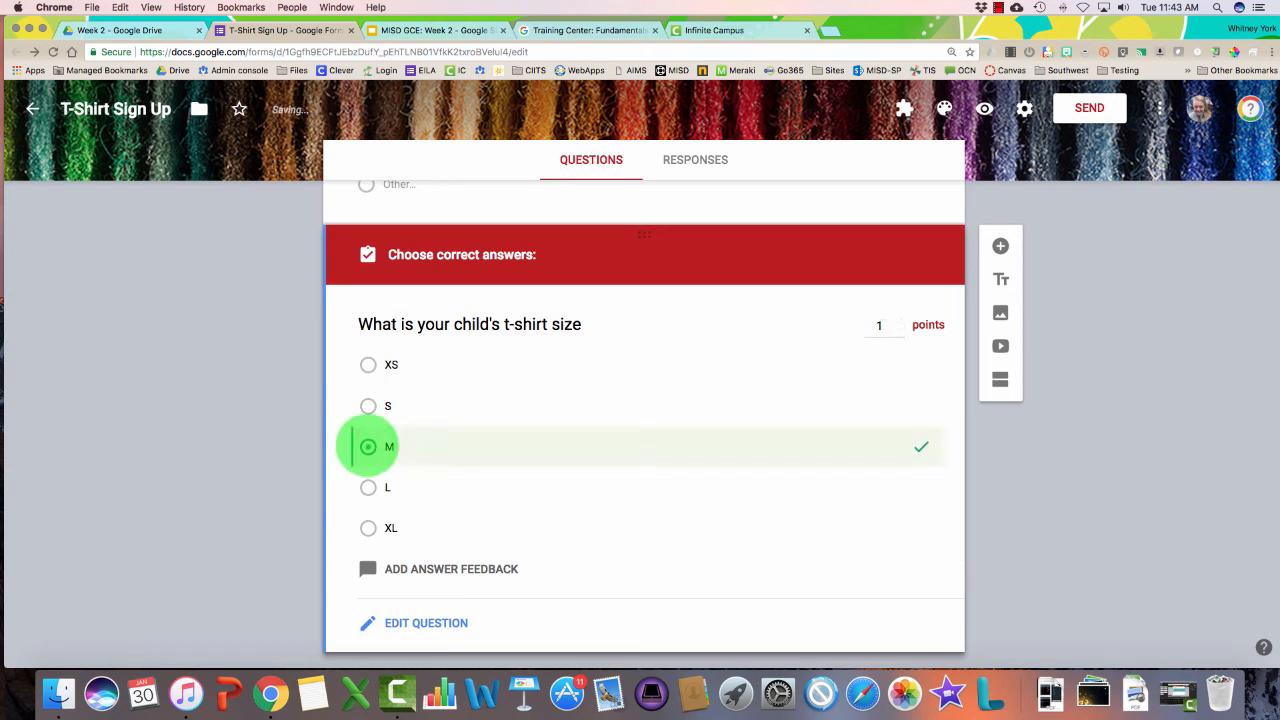
{"action": "left_click", "coordinate": [898, 321]}
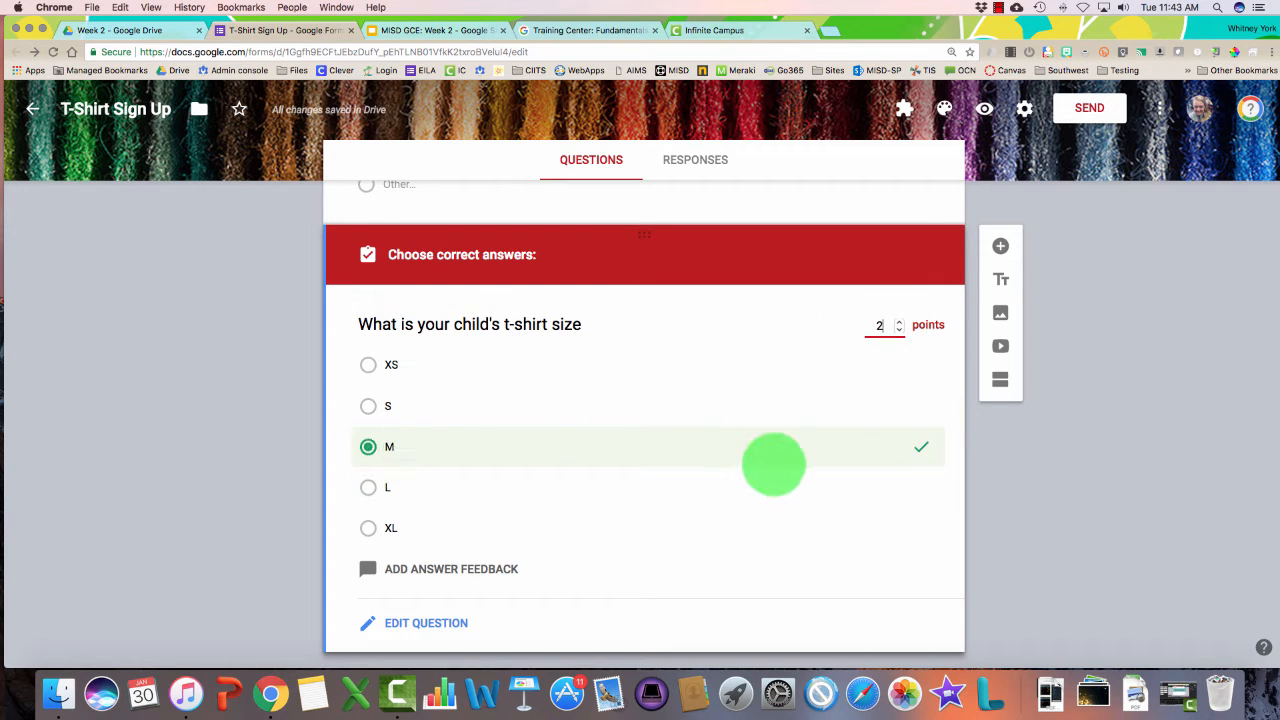
{"action": "scroll", "coordinate": [774, 463], "scroll_direction": "up", "scroll_amount": 10}
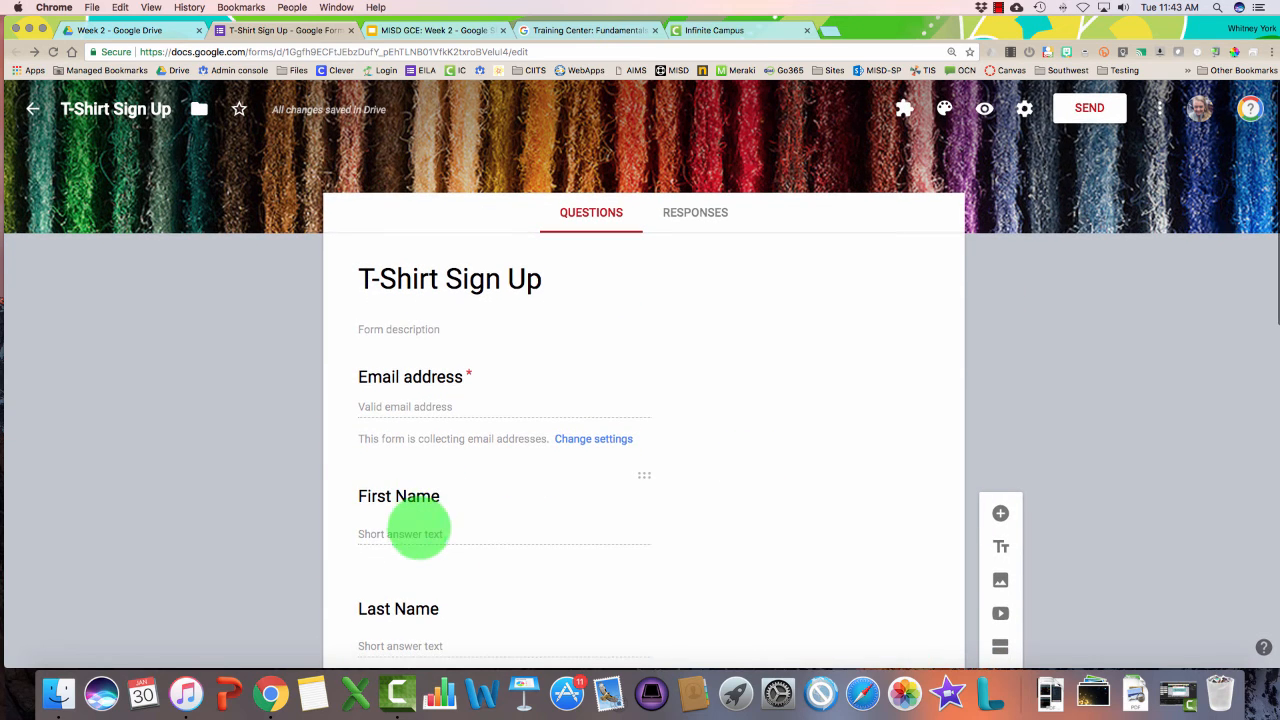
Give the First Name question an answer key accepting four spellings of the expected first name
{"action": "left_click", "coordinate": [420, 529]}
{"action": "left_click", "coordinate": [420, 522]}
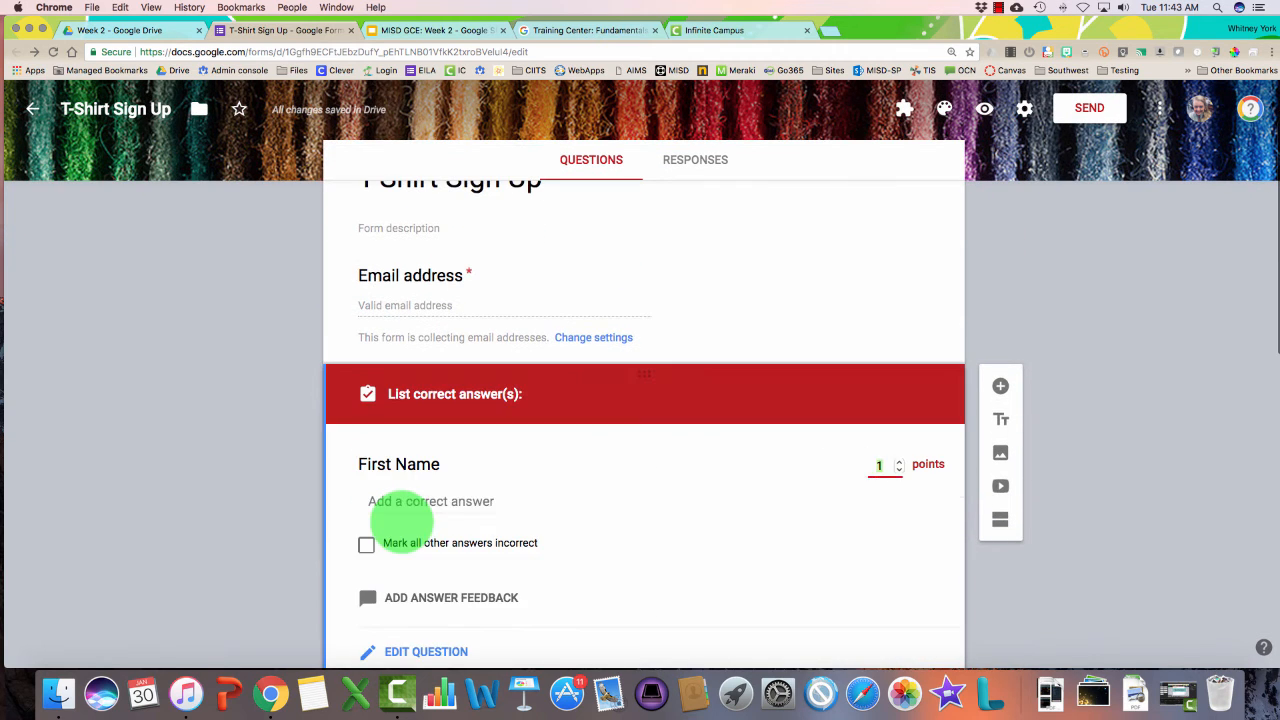
{"action": "left_click", "coordinate": [414, 451]}
{"action": "type", "text": "Correct Answer"}
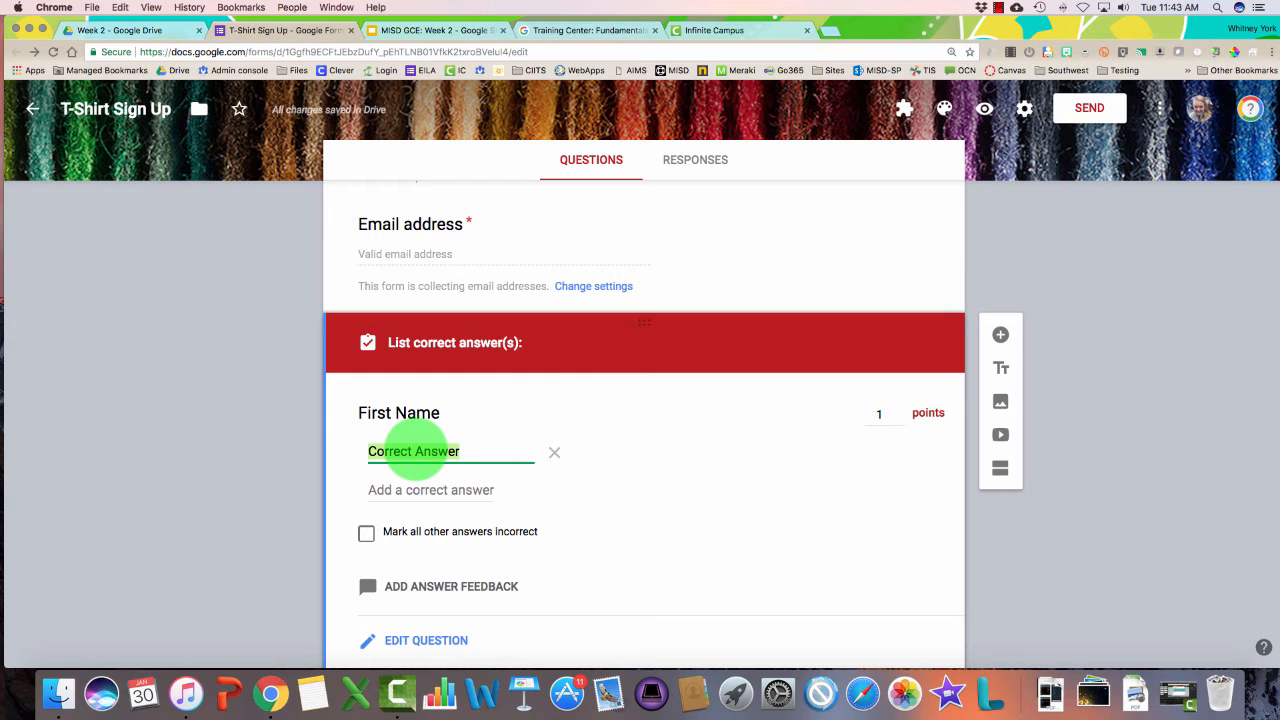
{"action": "type", "text": "j"}
{"action": "key", "text": "Tab"}
{"action": "key", "text": "Tab"}
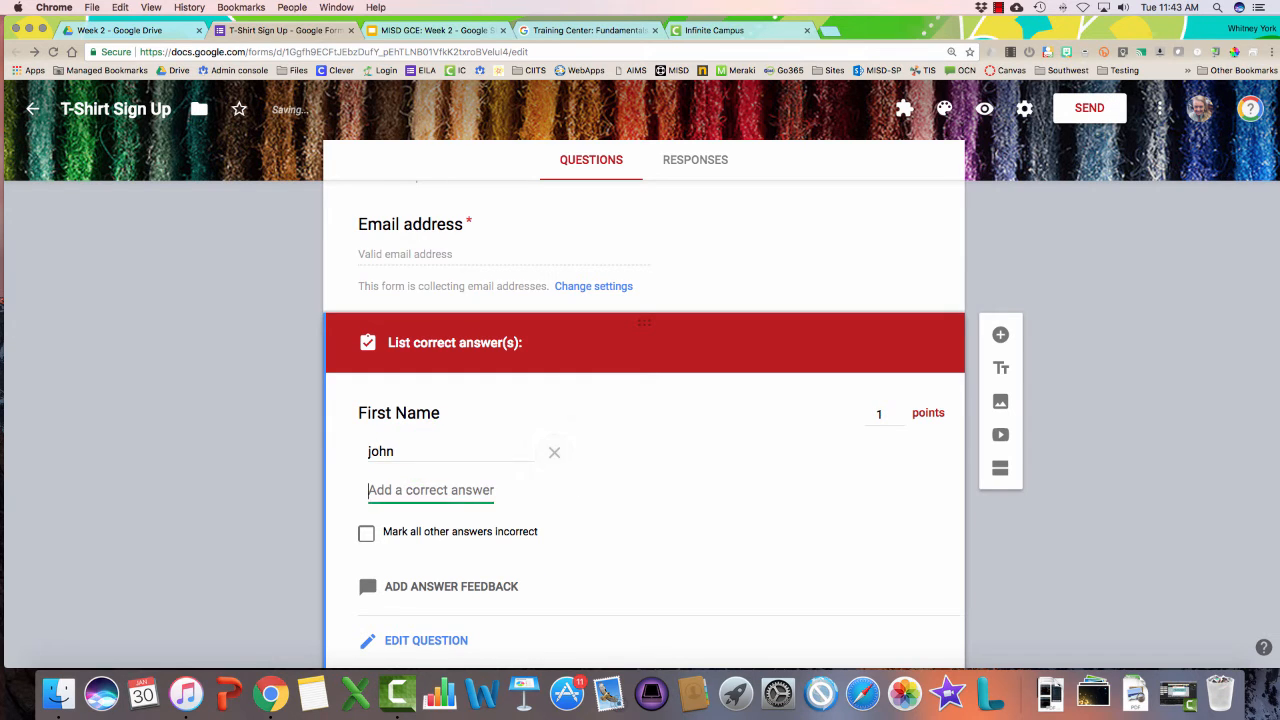
{"action": "type", "text": "John"}
{"action": "key", "text": "Tab"}
{"action": "type", "text": "Jo"}
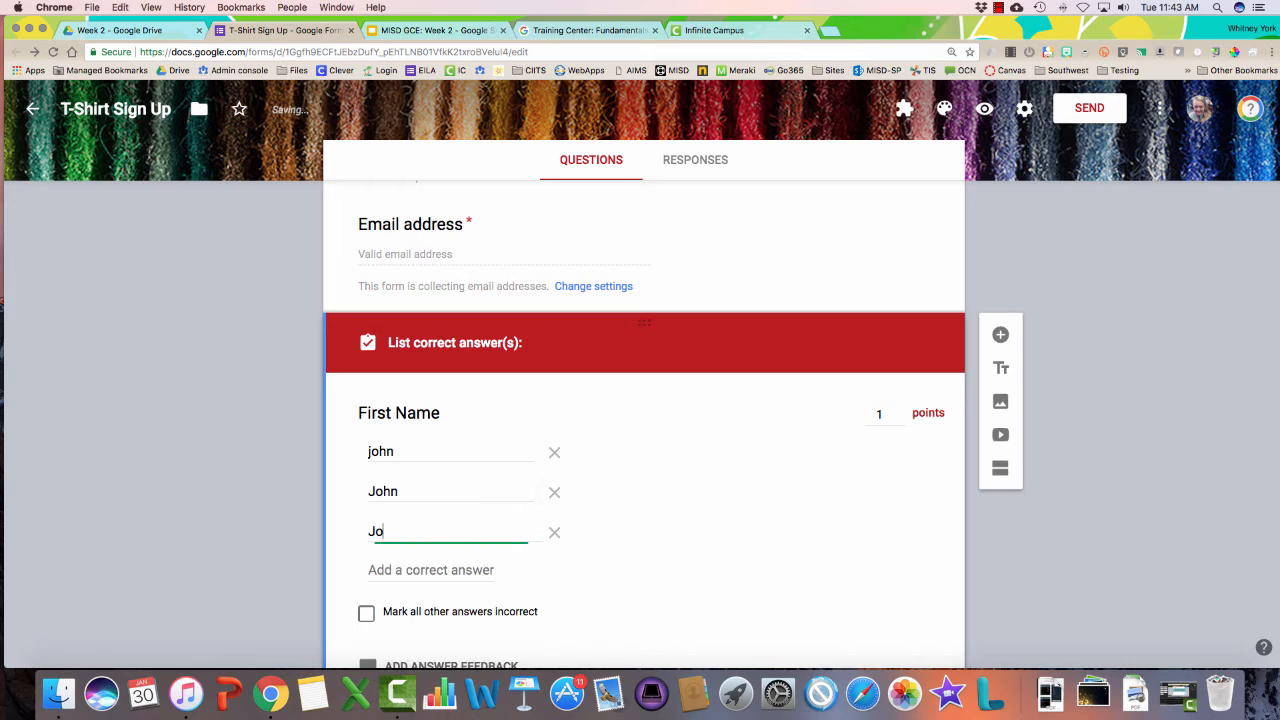
{"action": "key", "text": "Tab"}
{"action": "key", "text": "Tab"}
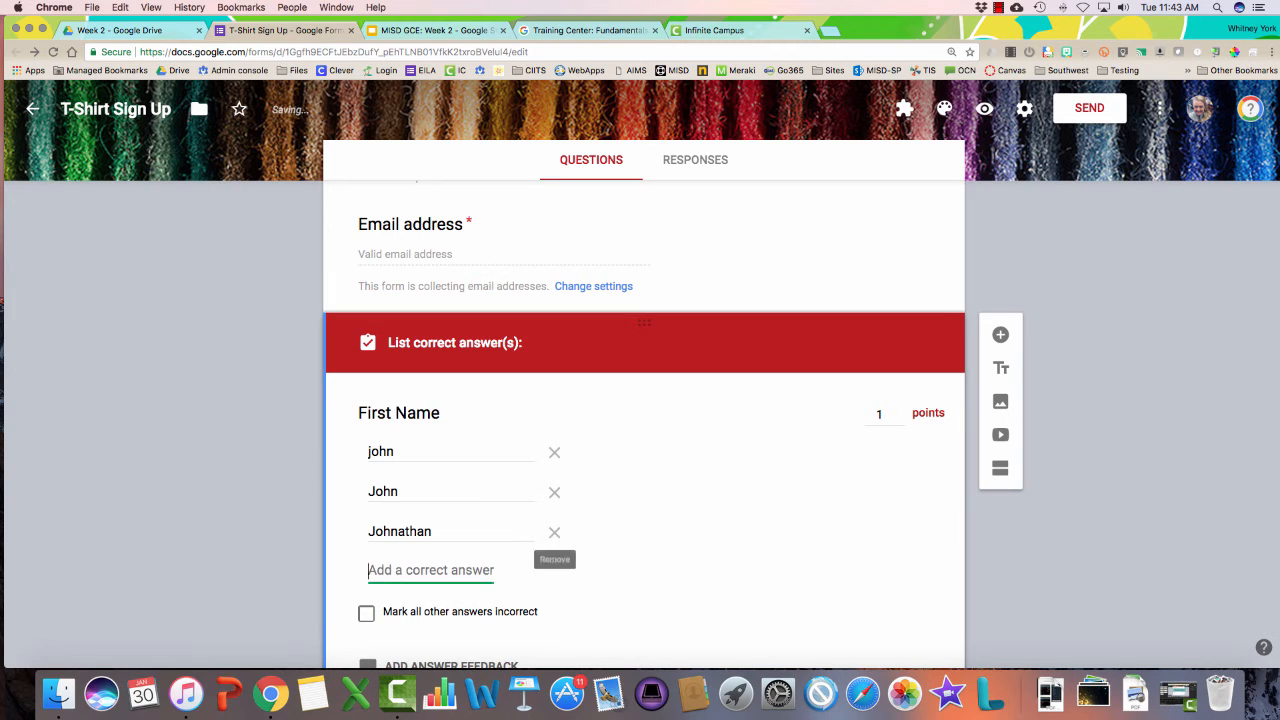
{"action": "type", "text": "jonathan"}
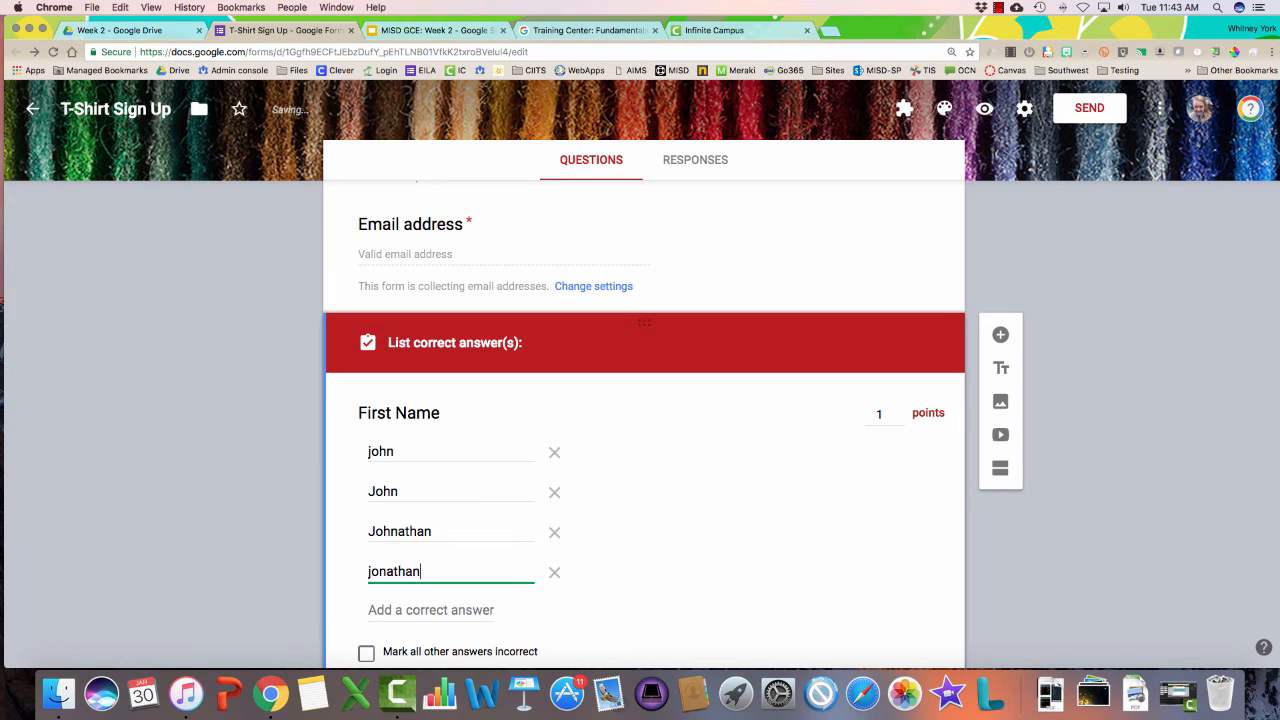
Leave other First Name answers not marked incorrect and return to question editing
{"action": "scroll", "coordinate": [417, 449], "scroll_direction": "down", "scroll_amount": 2}
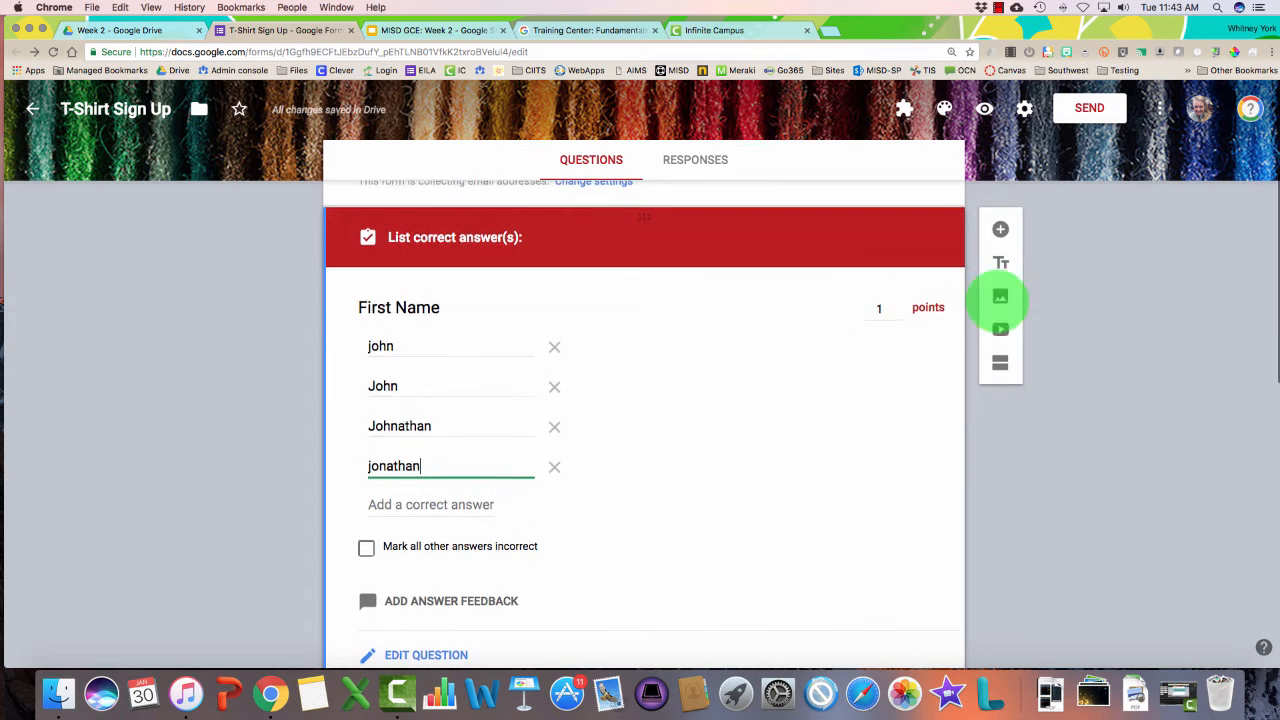
{"action": "scroll", "coordinate": [345, 512], "scroll_direction": "down", "scroll_amount": 1}
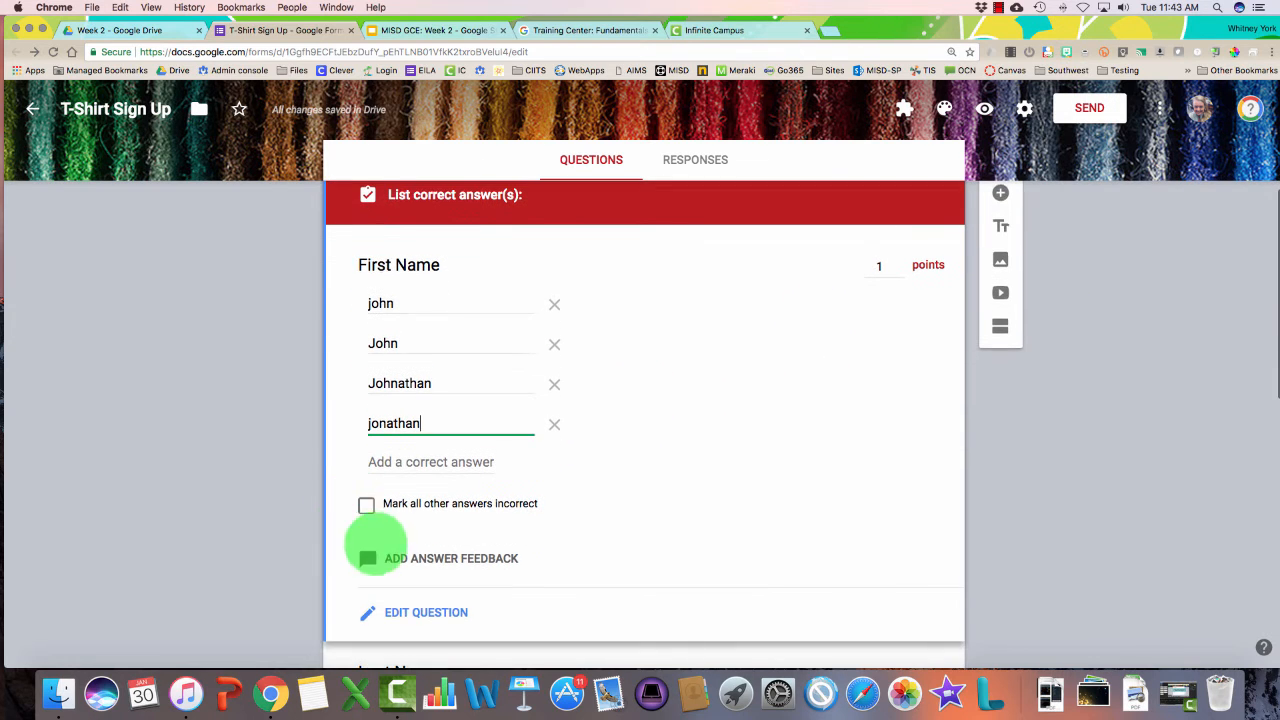
{"action": "left_click", "coordinate": [364, 505]}
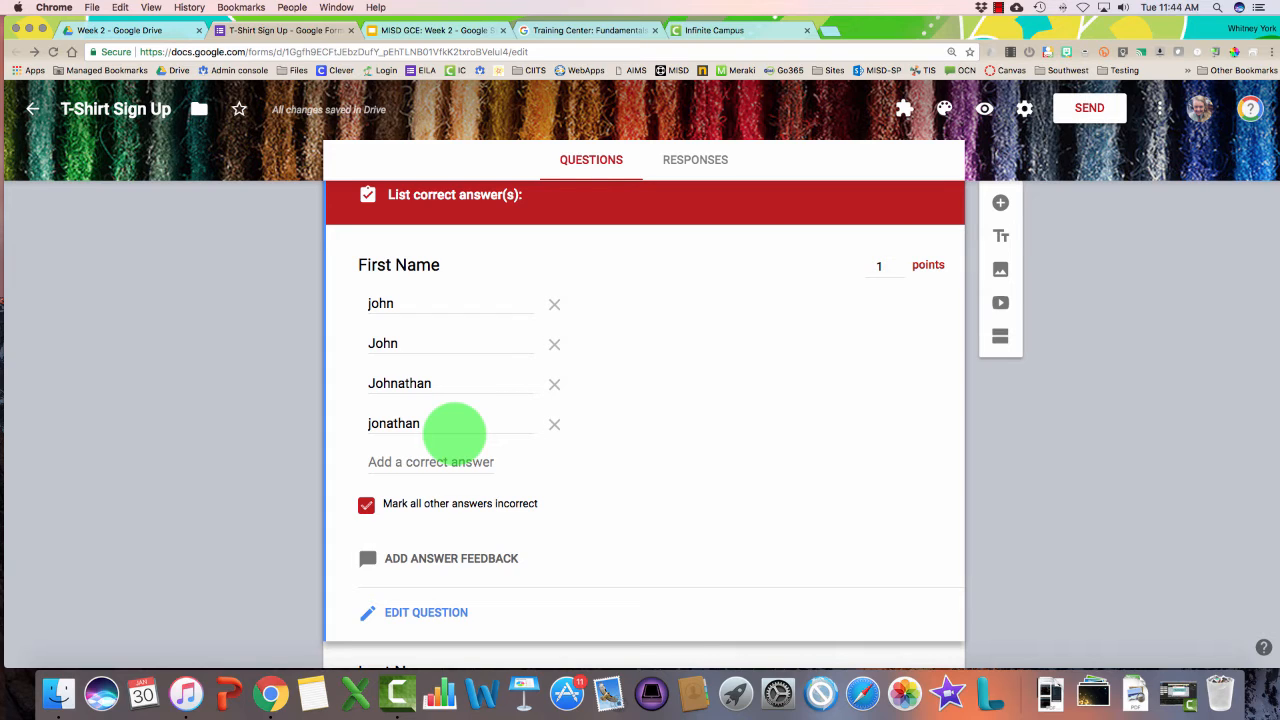
{"action": "left_click", "coordinate": [366, 505]}
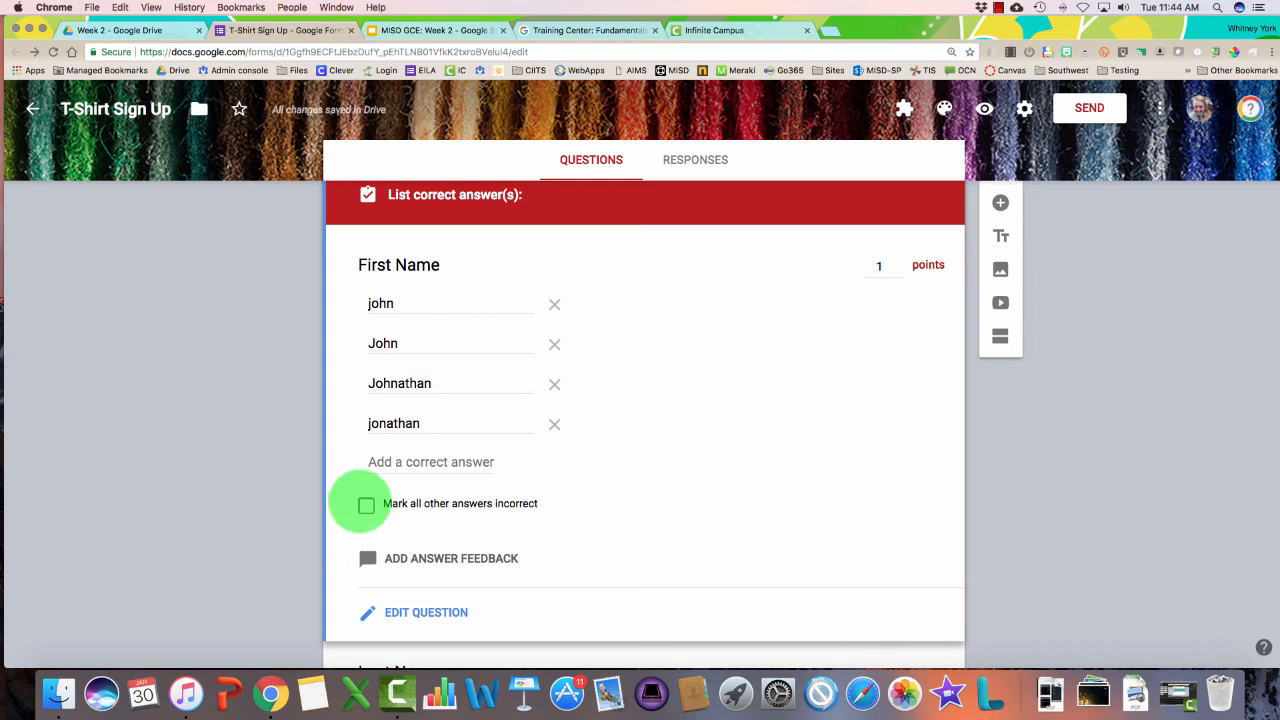
{"action": "left_click", "coordinate": [413, 612]}
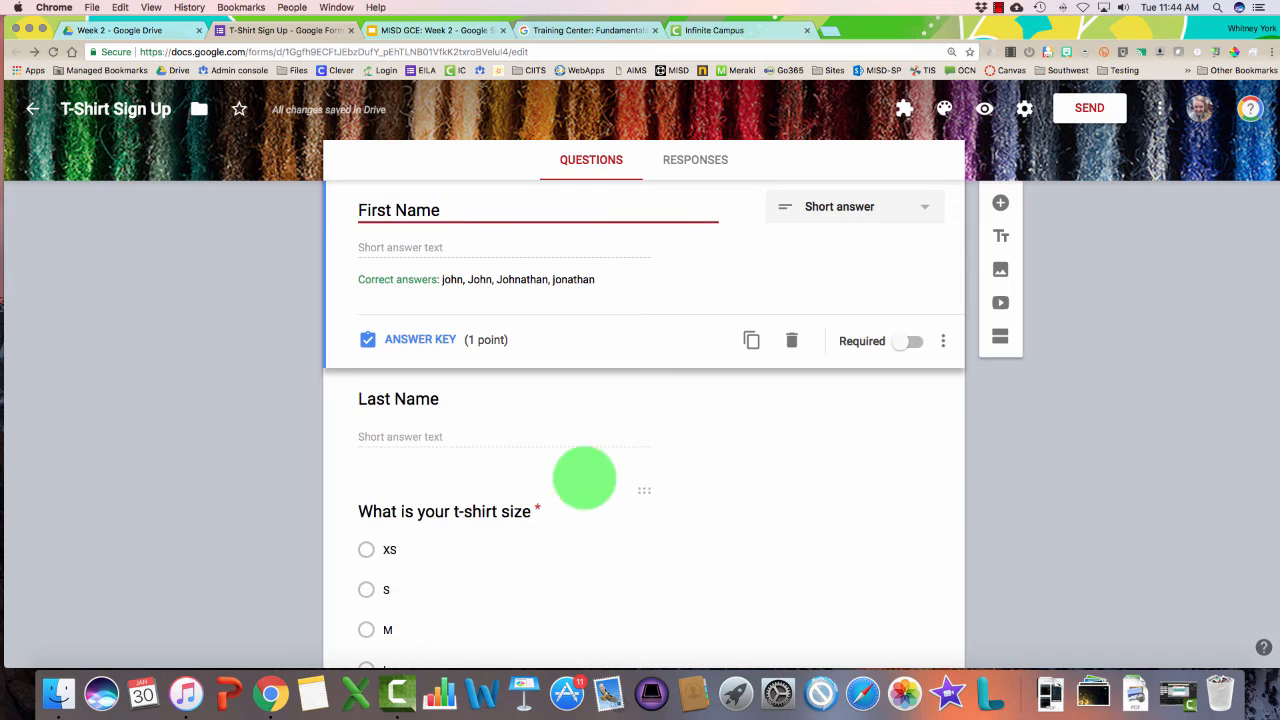
Scroll down the GCE Week 1 - Task 1 Check quiz's Questions view
{"action": "scroll", "coordinate": [583, 474], "scroll_direction": "down", "scroll_amount": 5}
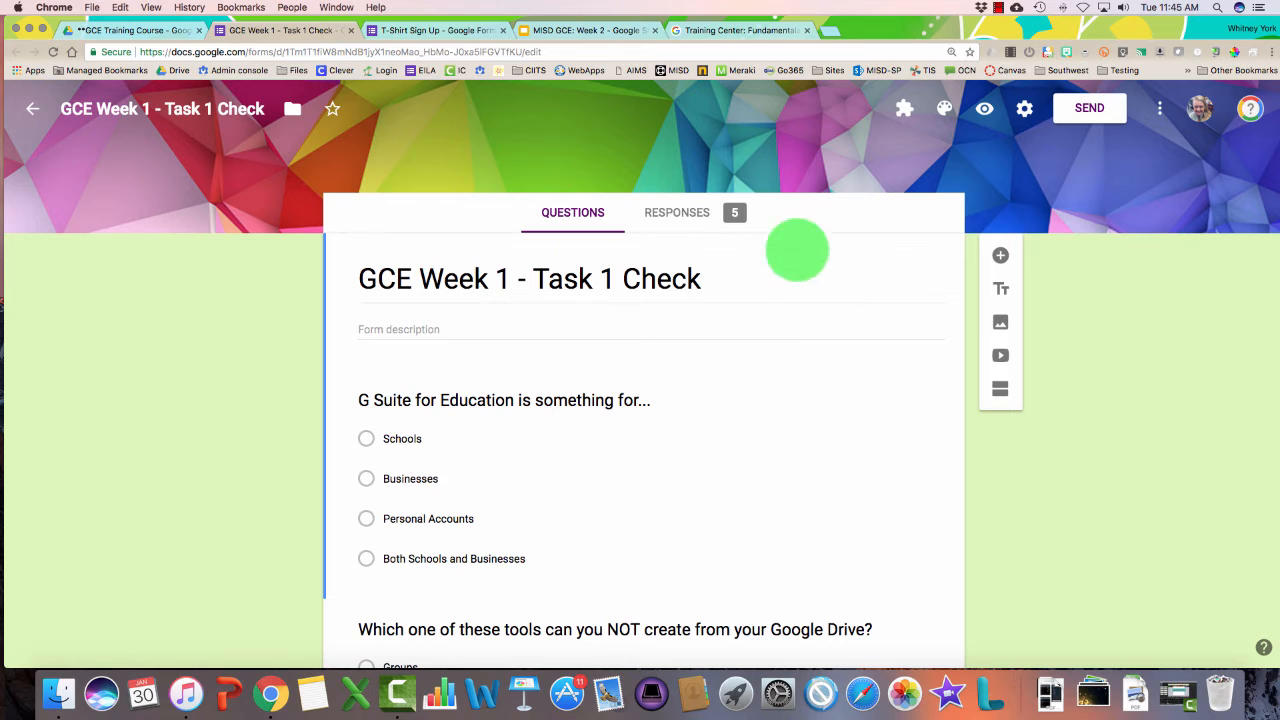
Browse the Responses summary charts for the 5 submissions, checking answer counts per question
{"action": "left_click", "coordinate": [676, 212]}
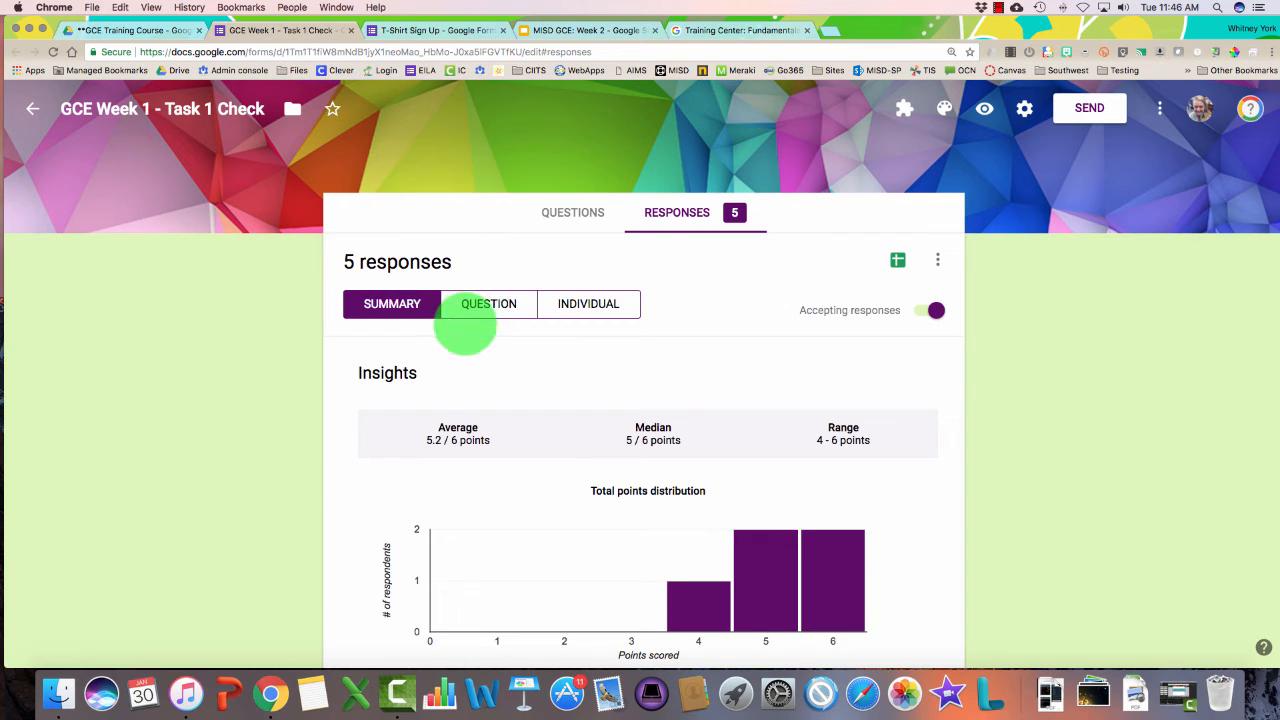
{"action": "scroll", "coordinate": [465, 330], "scroll_direction": "down", "scroll_amount": 5}
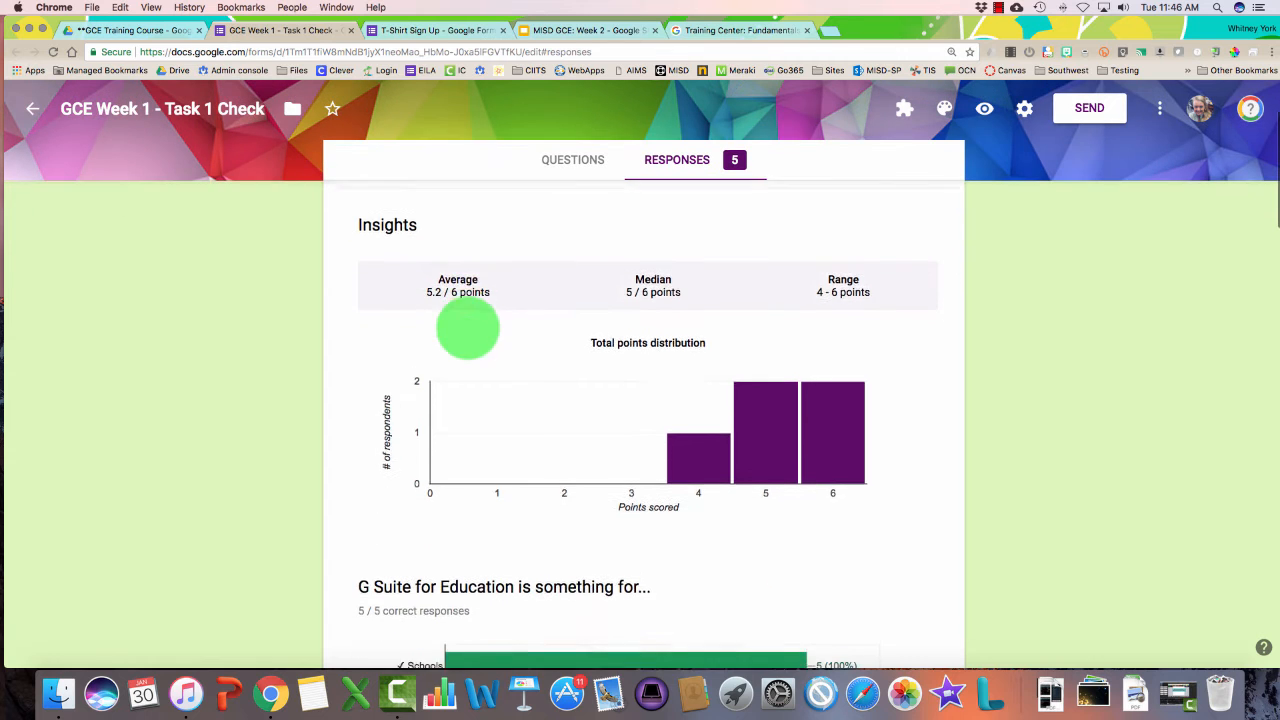
{"action": "scroll", "coordinate": [463, 338], "scroll_direction": "down", "scroll_amount": 5}
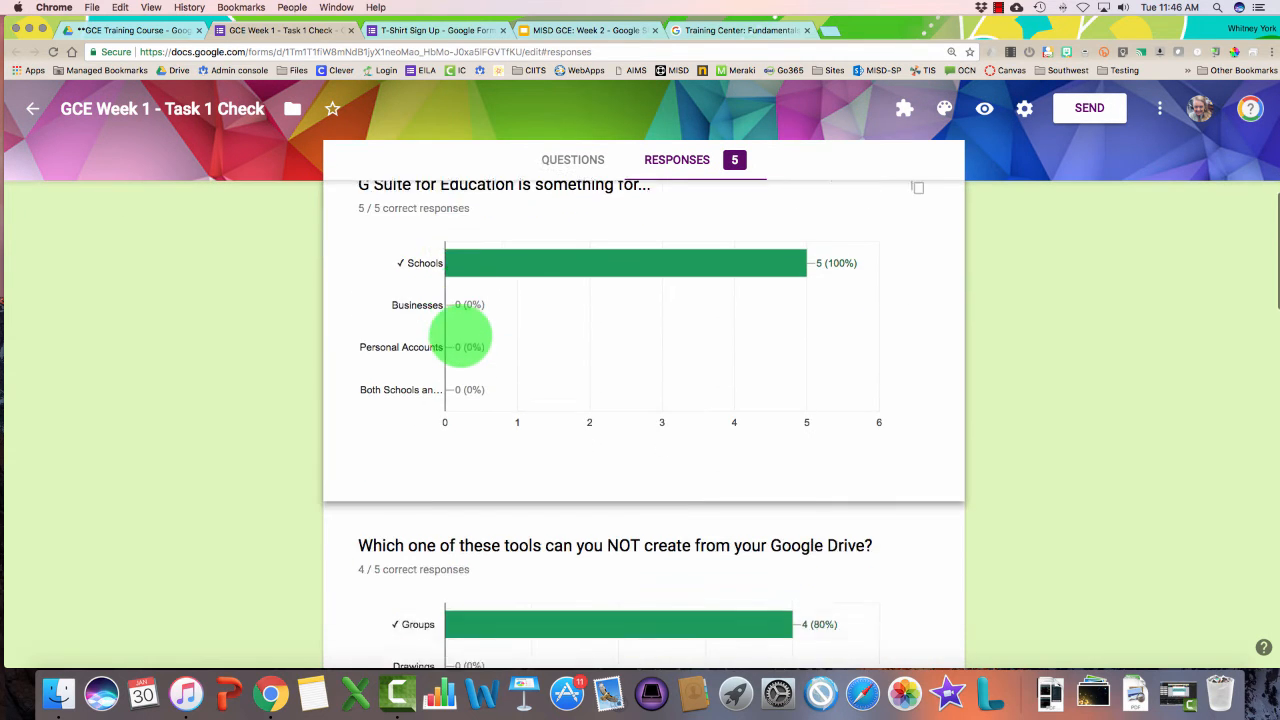
{"action": "scroll", "coordinate": [463, 337], "scroll_direction": "down", "scroll_amount": 8}
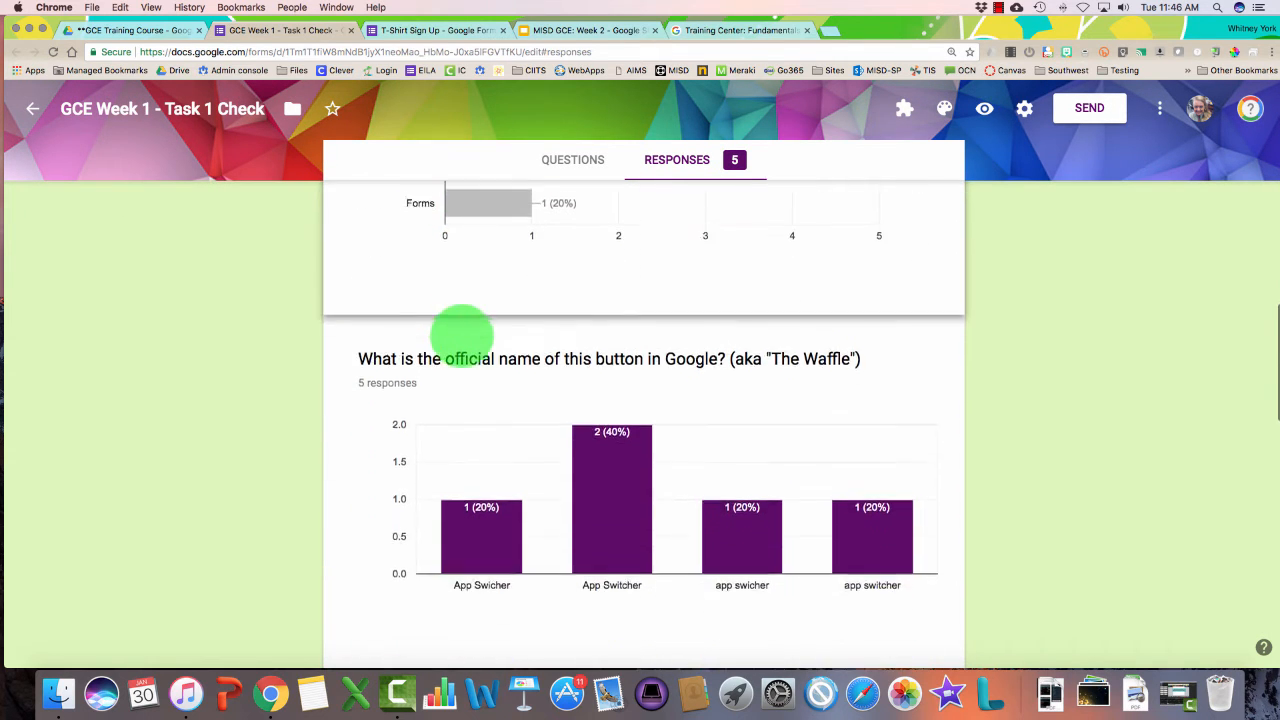
{"action": "scroll", "coordinate": [463, 338], "scroll_direction": "down", "scroll_amount": 1}
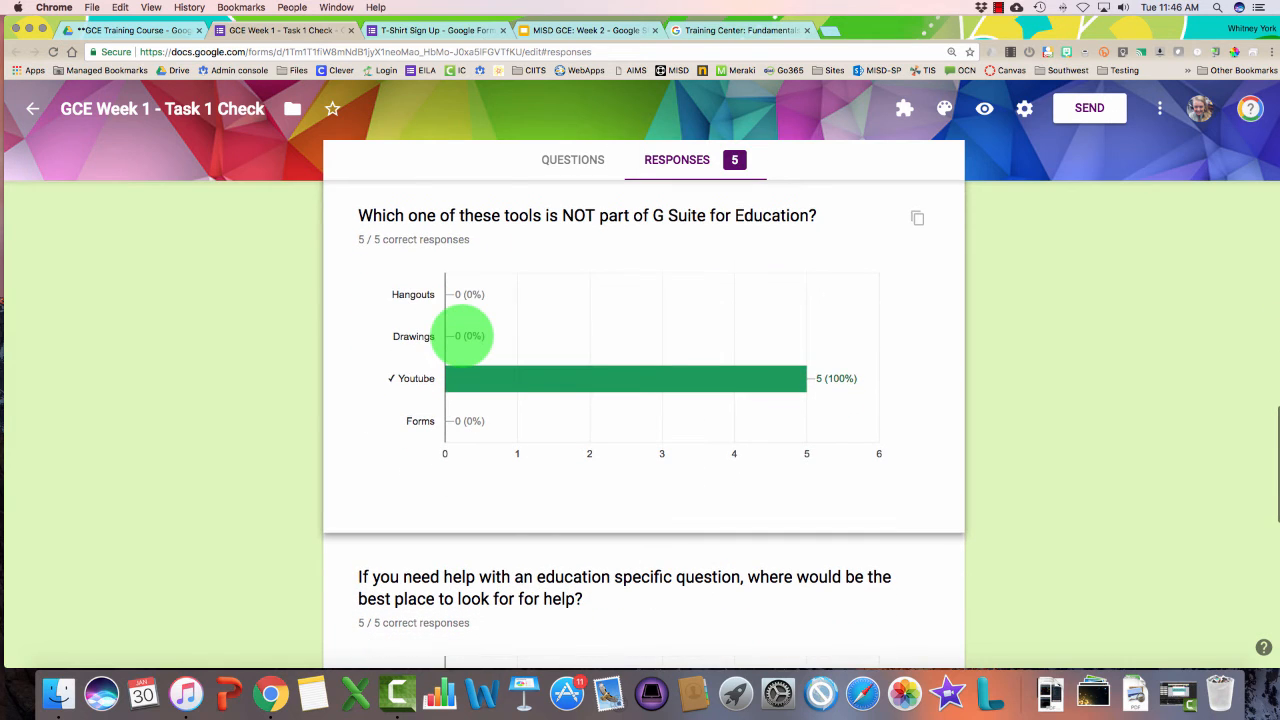
{"action": "mouse_move", "coordinate": [588, 380]}
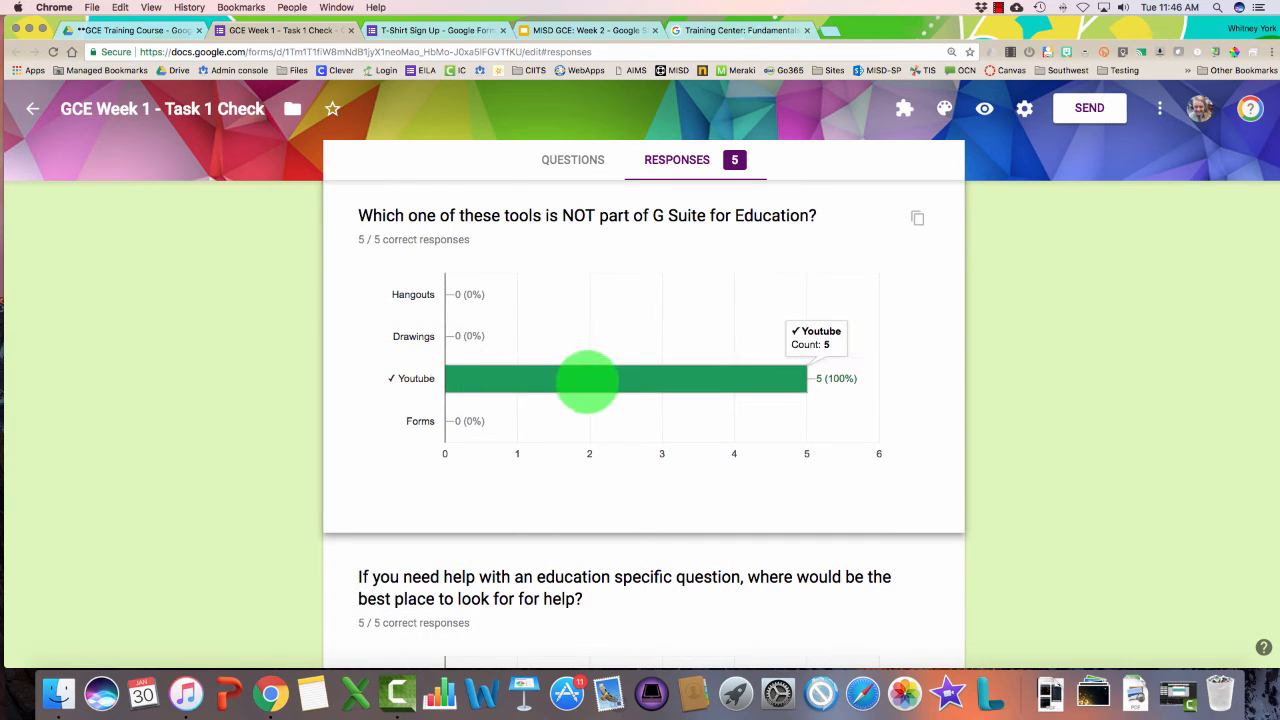
{"action": "scroll", "coordinate": [588, 380], "scroll_direction": "down", "scroll_amount": 12}
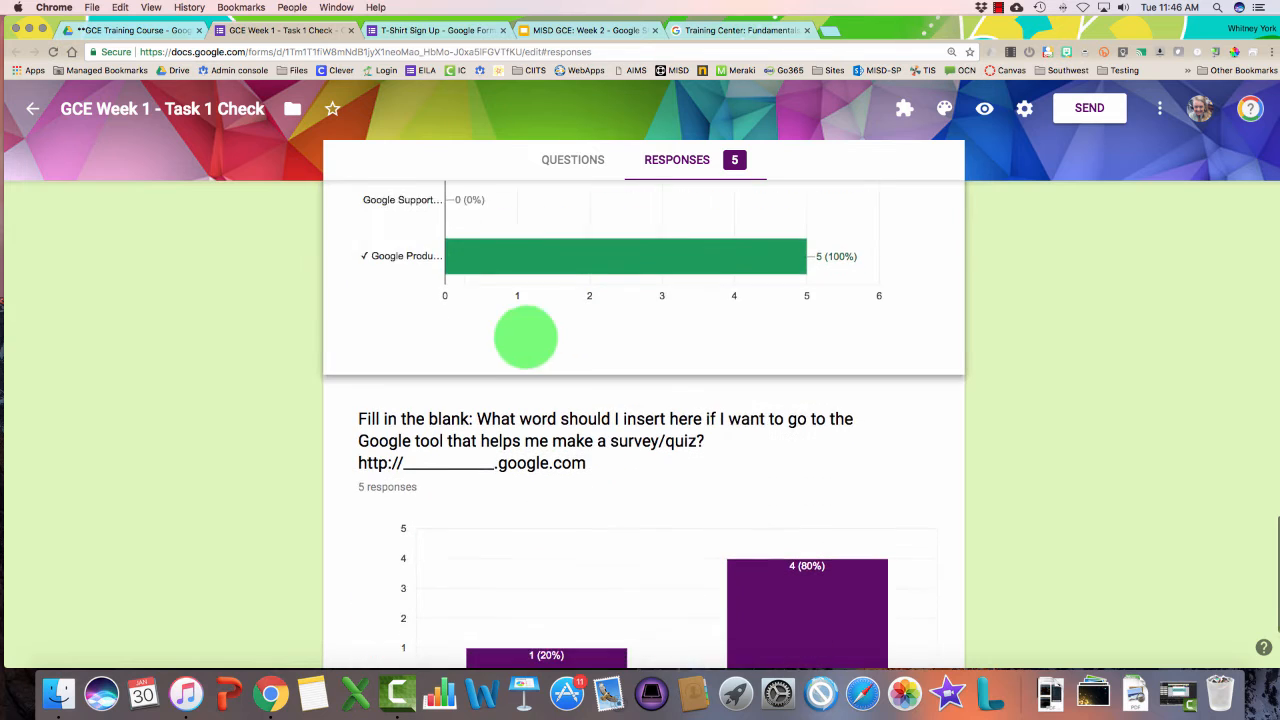
{"action": "scroll", "coordinate": [466, 228], "scroll_direction": "up", "scroll_amount": 12}
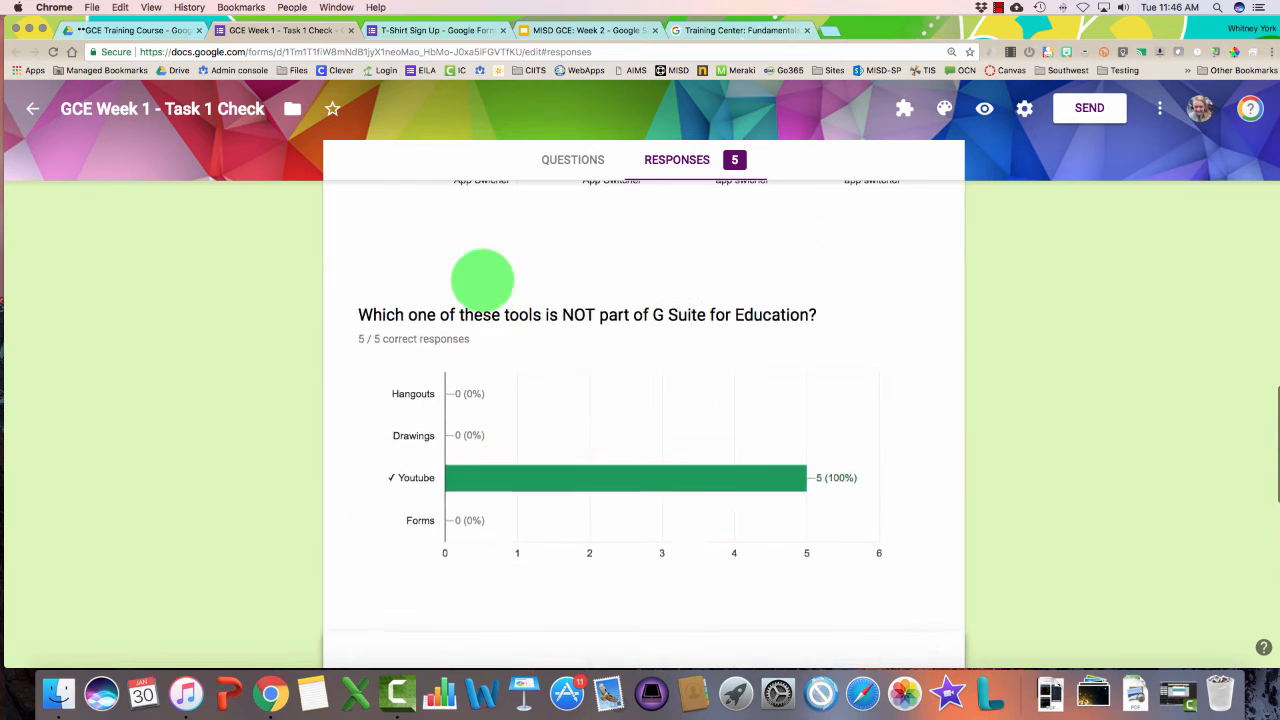
{"action": "scroll", "coordinate": [482, 280], "scroll_direction": "up", "scroll_amount": 4}
{"action": "mouse_move", "coordinate": [508, 450]}
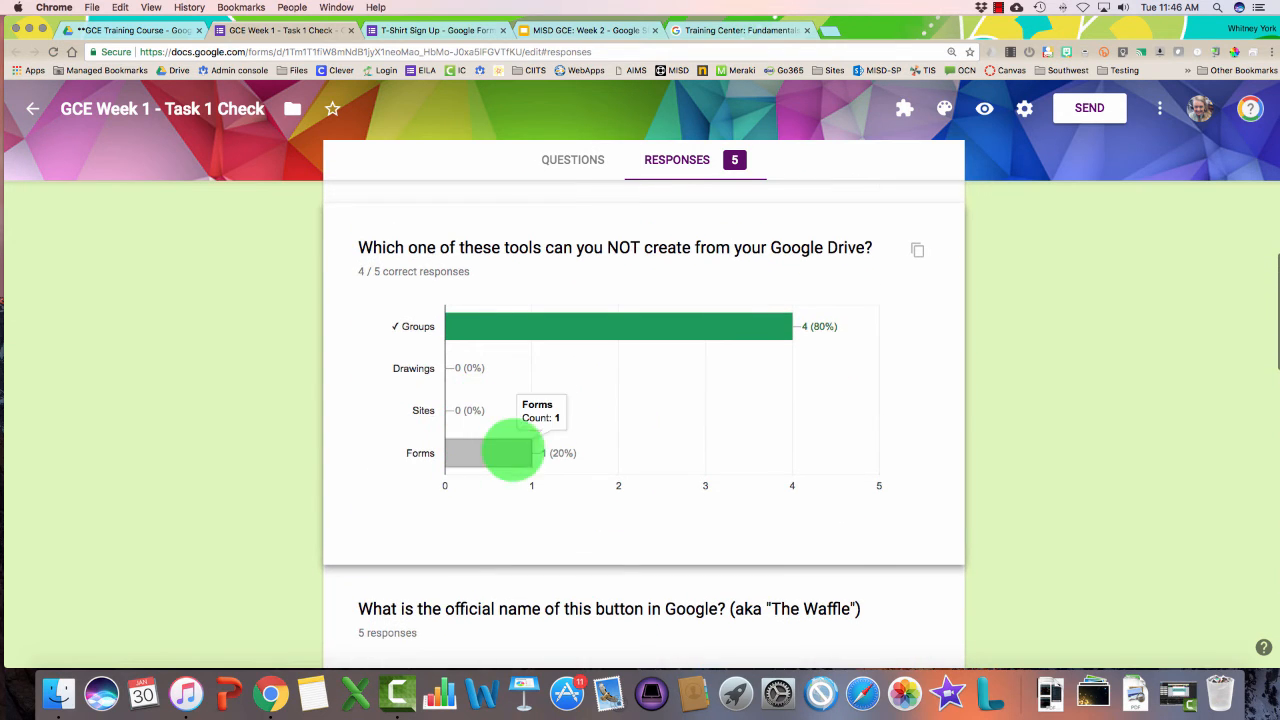
{"action": "scroll", "coordinate": [490, 452], "scroll_direction": "up", "scroll_amount": 10}
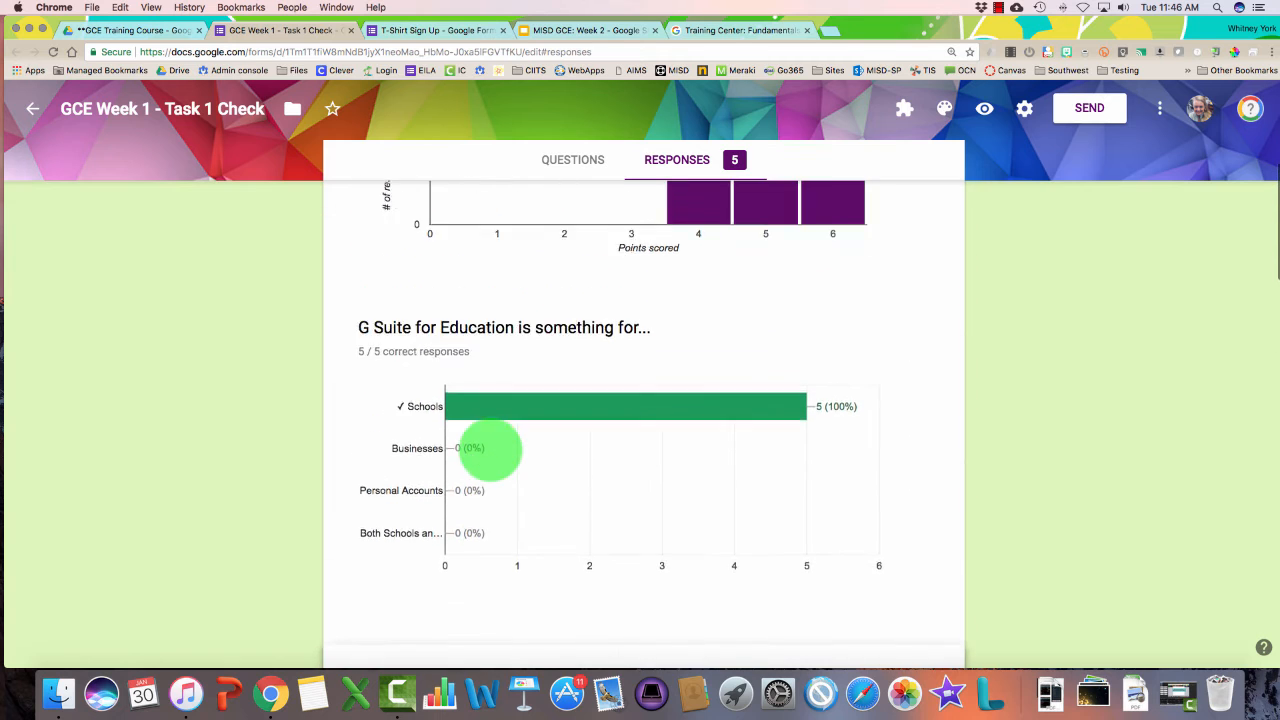
{"action": "scroll", "coordinate": [490, 450], "scroll_direction": "down", "scroll_amount": 10}
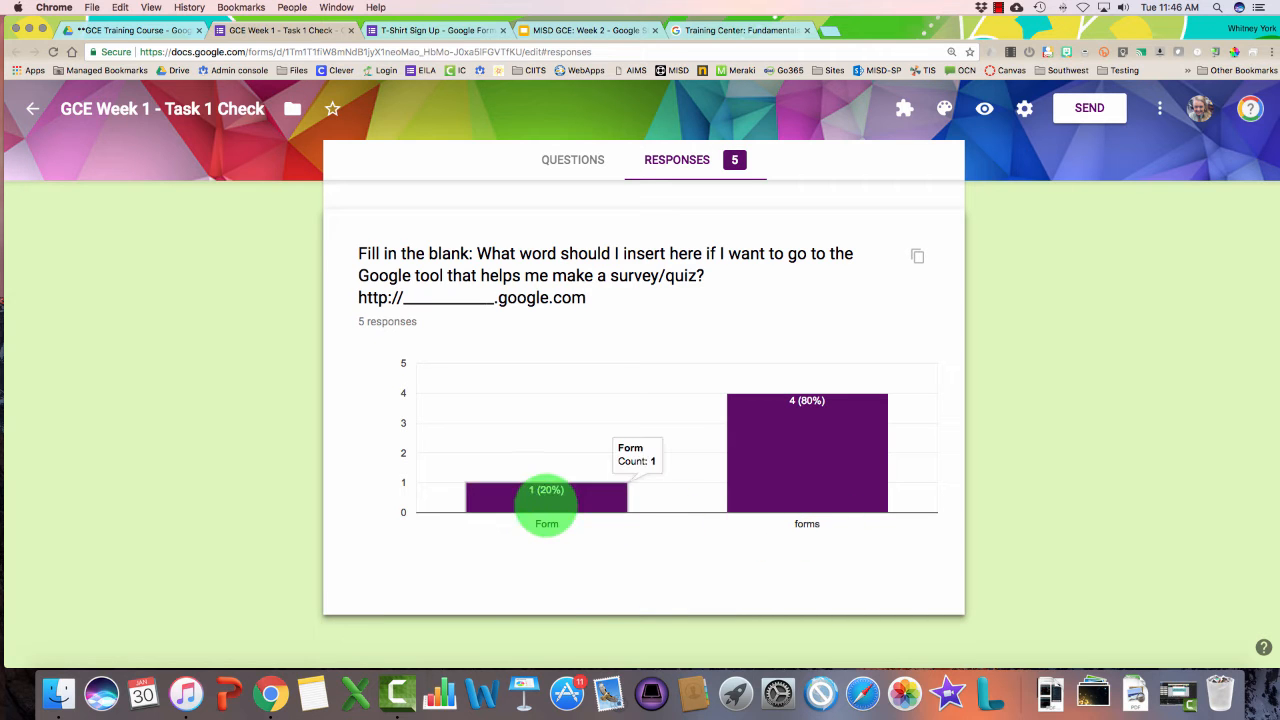
{"action": "scroll", "coordinate": [543, 503], "scroll_direction": "up", "scroll_amount": 15}
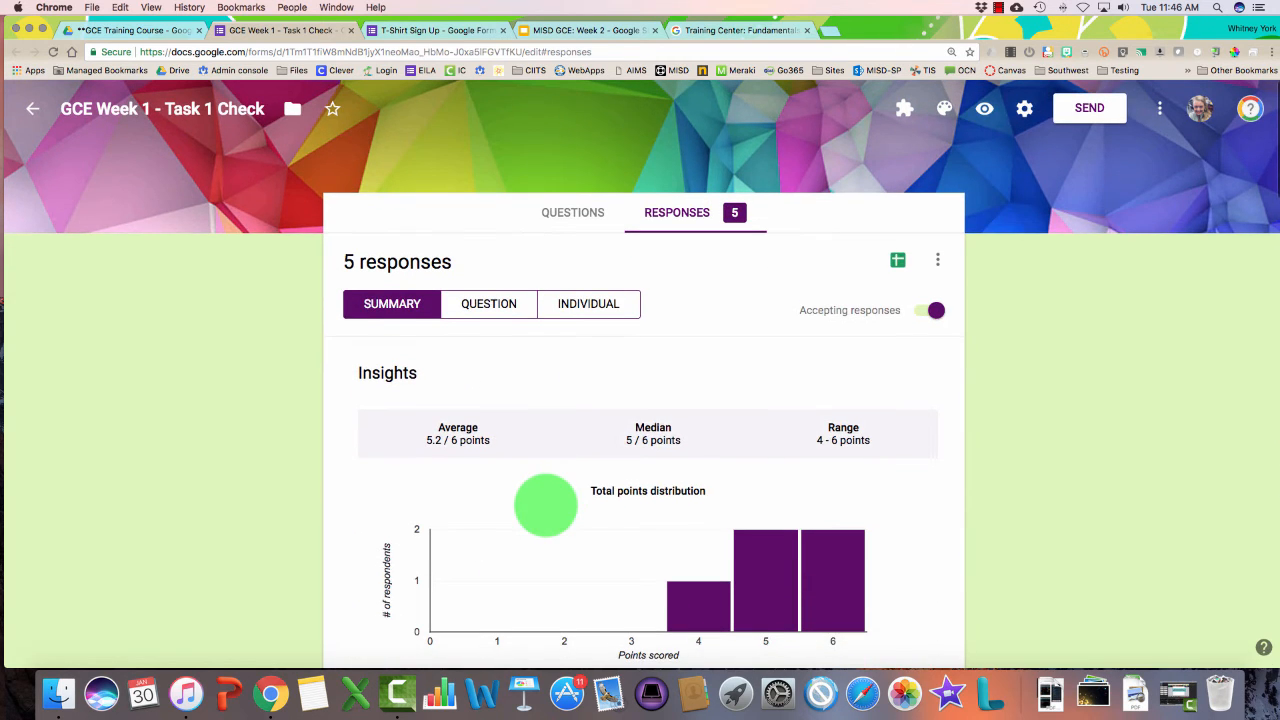
Step through the individual submissions up to response 3 of 5
{"action": "left_click", "coordinate": [617, 305]}
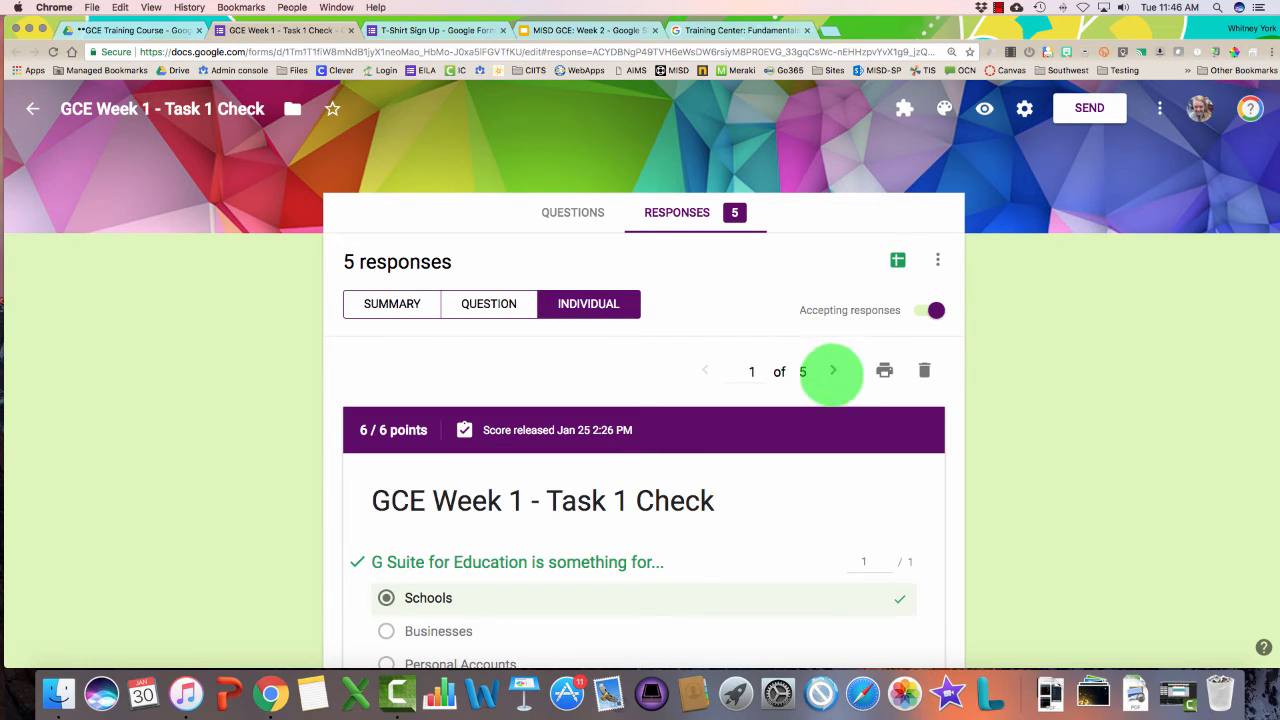
{"action": "left_click", "coordinate": [833, 371]}
{"action": "left_click", "coordinate": [833, 371]}
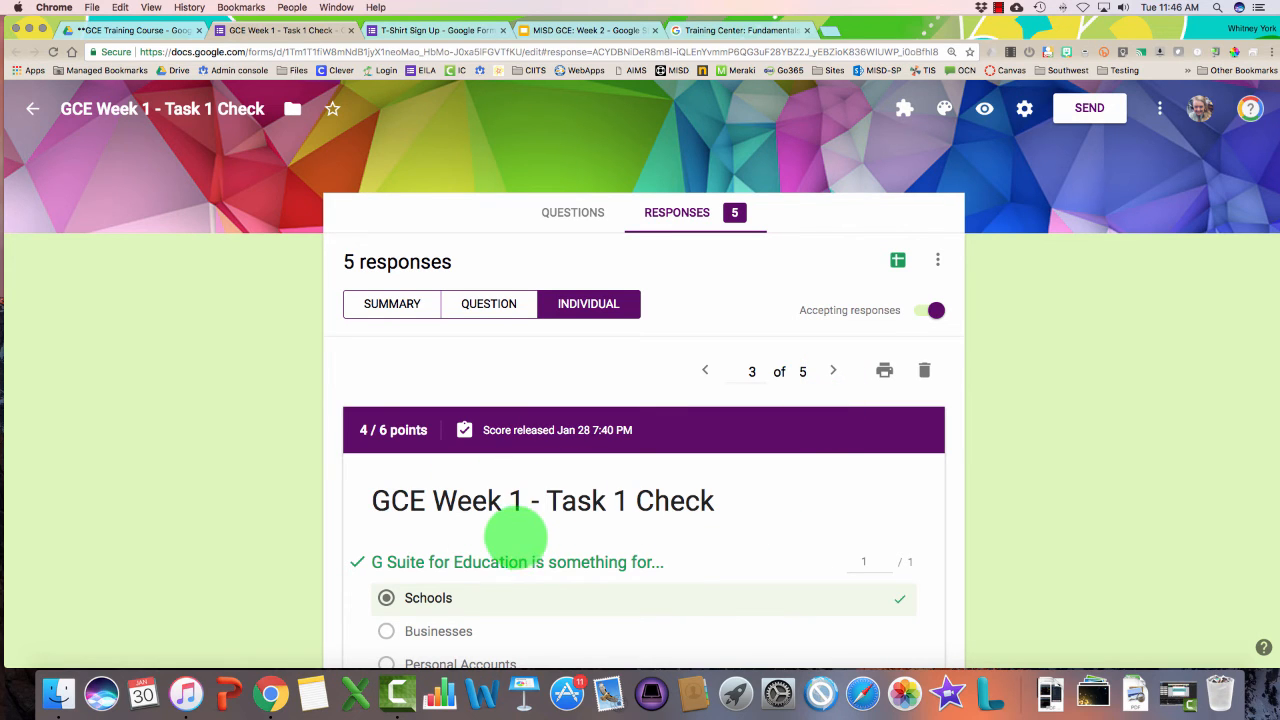
{"action": "scroll", "coordinate": [523, 534], "scroll_direction": "down", "scroll_amount": 1}
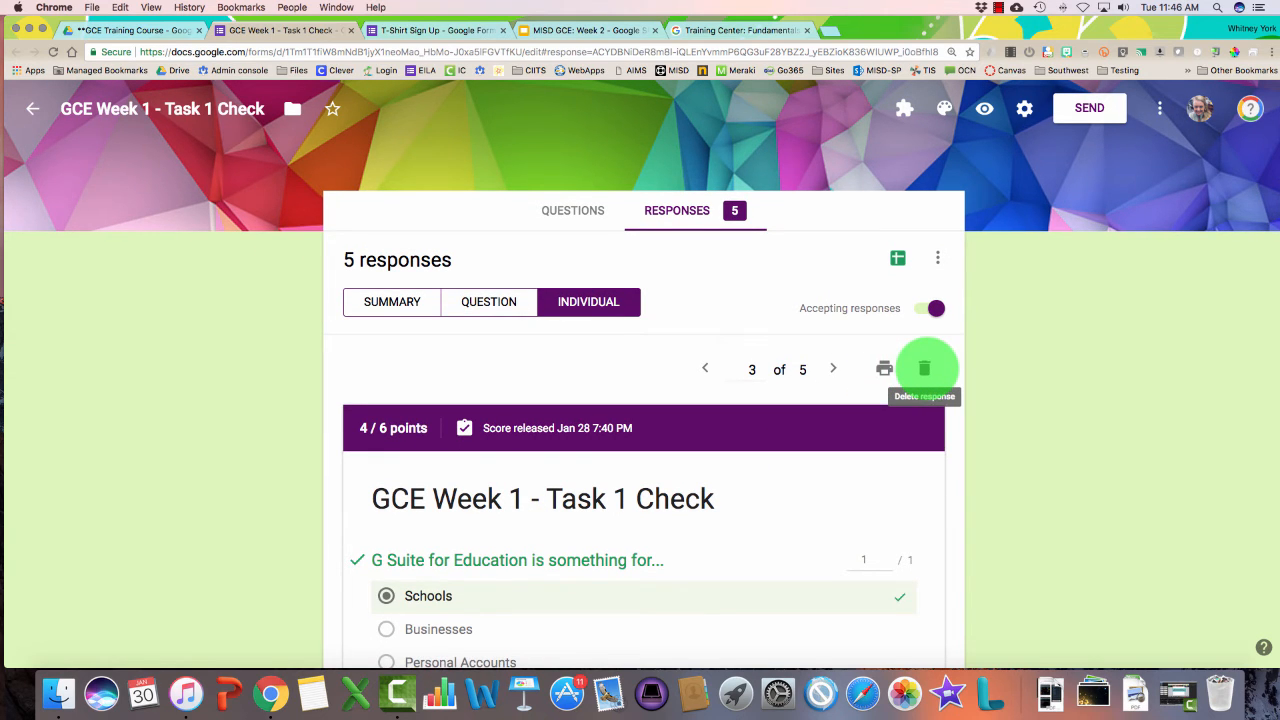
View answers by question, advancing to question 4 of 6 on G Suite tools
{"action": "left_click", "coordinate": [487, 301]}
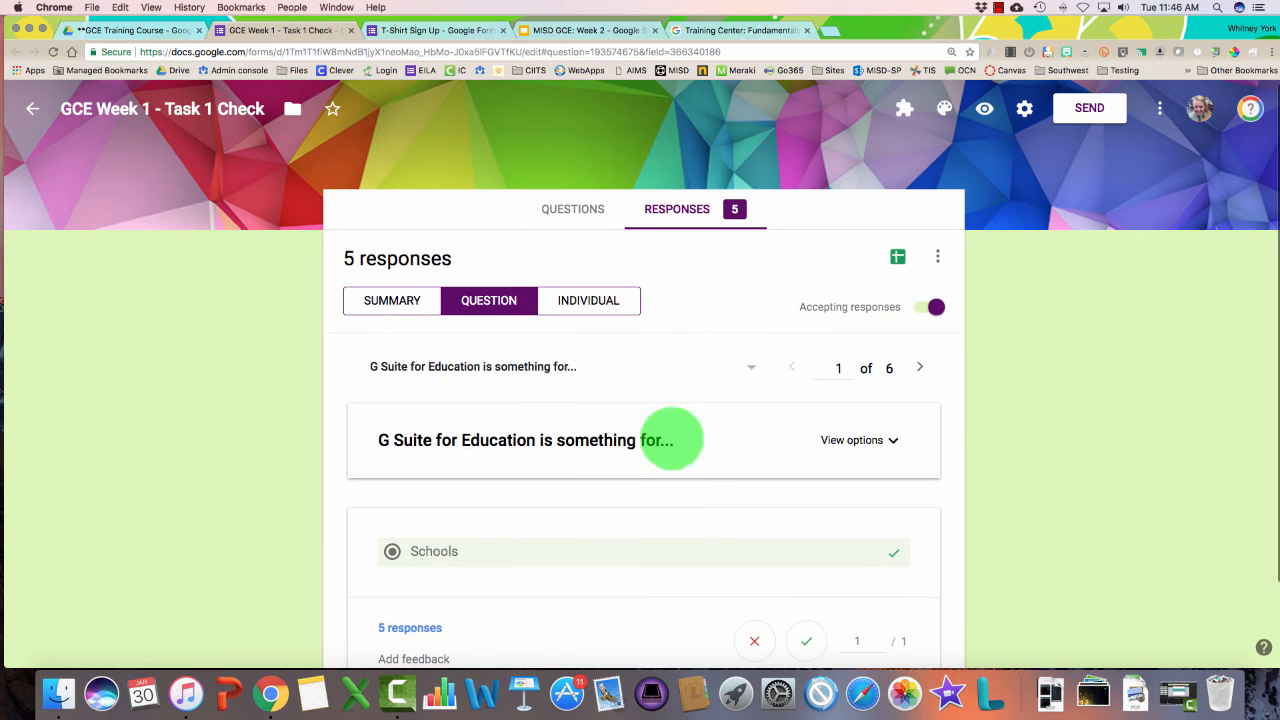
{"action": "scroll", "coordinate": [662, 500], "scroll_direction": "down", "scroll_amount": 2}
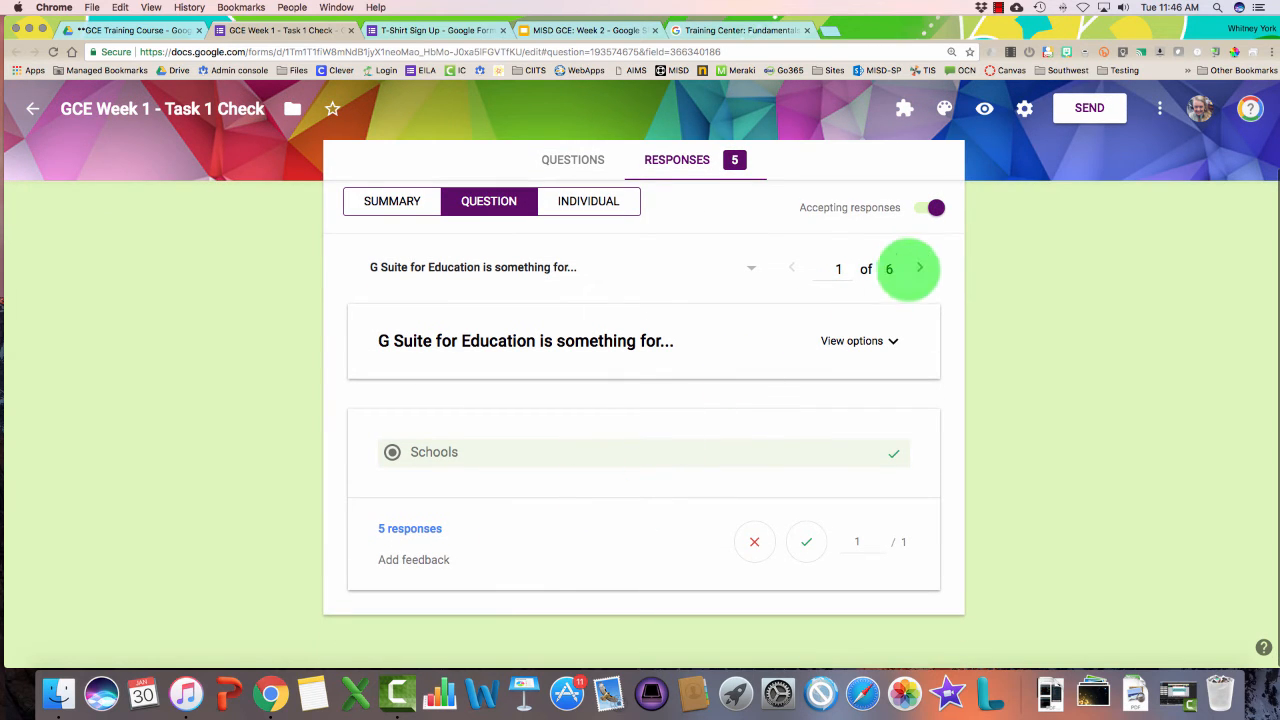
{"action": "left_click", "coordinate": [920, 268]}
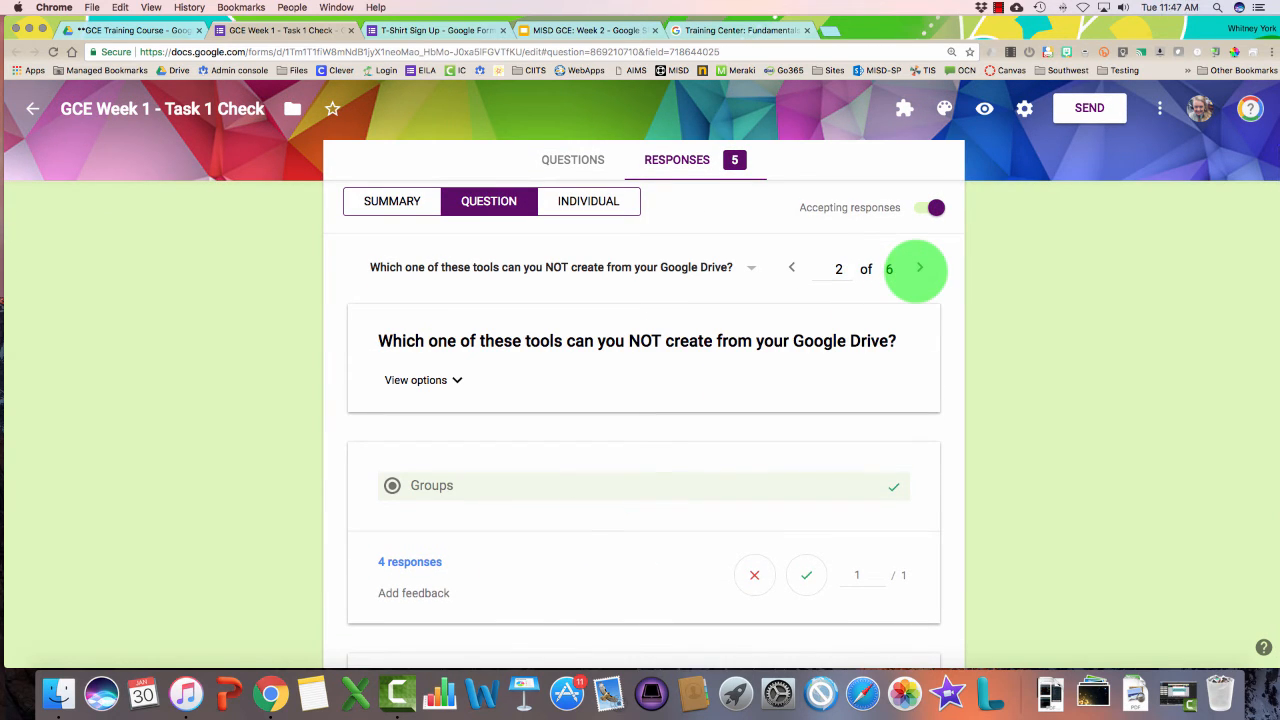
{"action": "left_click", "coordinate": [918, 268]}
{"action": "left_click", "coordinate": [917, 268]}
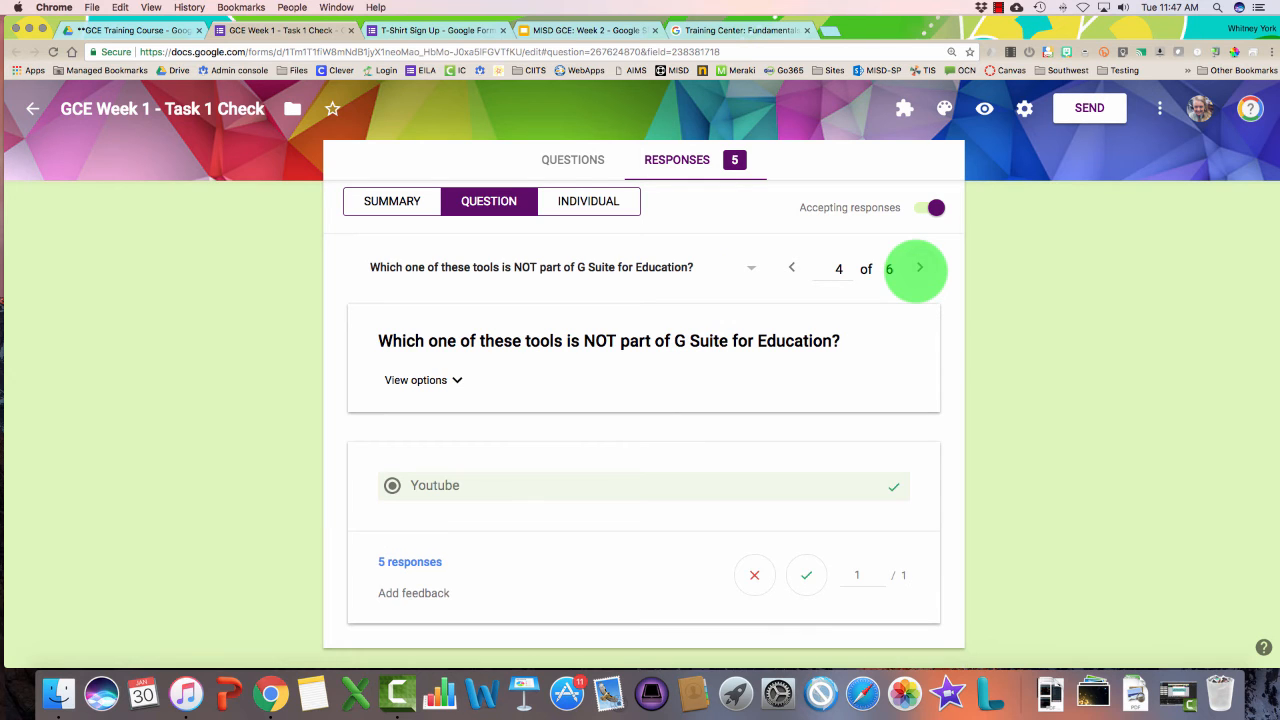
{"action": "scroll", "coordinate": [681, 534], "scroll_direction": "up", "scroll_amount": 2}
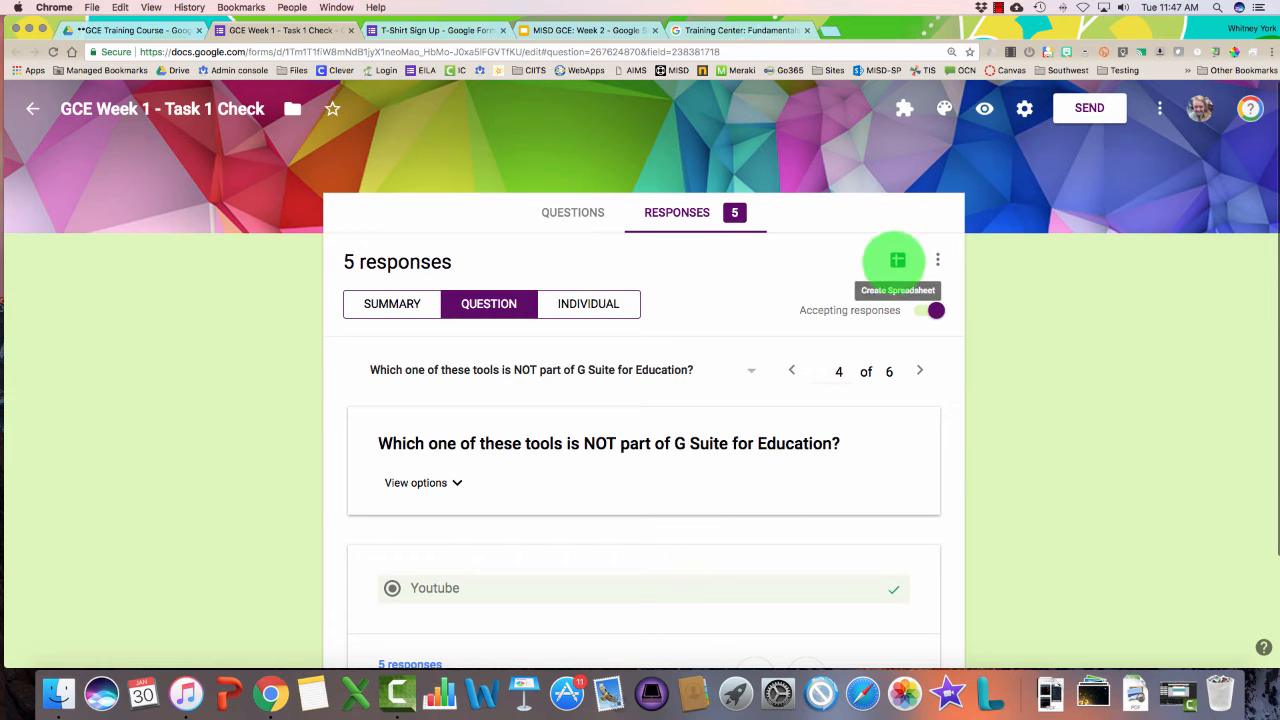
Send quiz responses to a new spreadsheet, GCE Week 1 - Task 1 Check (Responses), and view it
{"action": "left_click", "coordinate": [897, 260]}
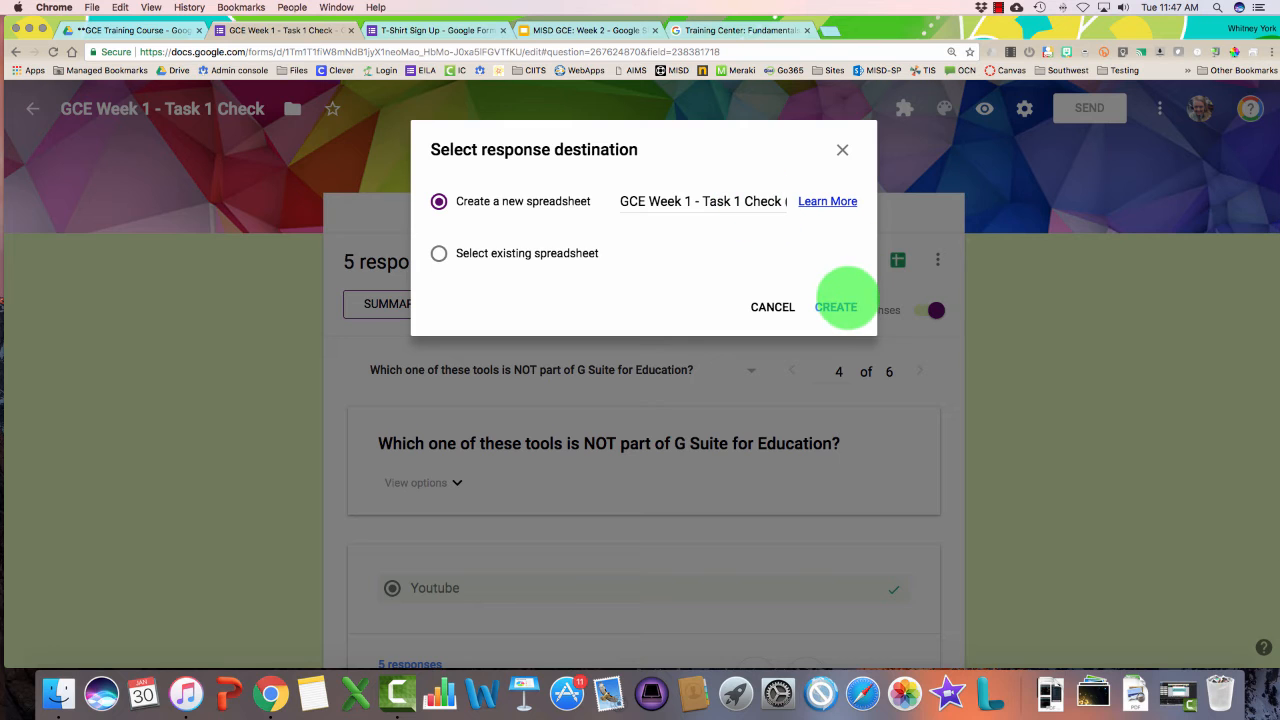
{"action": "left_click", "coordinate": [846, 302]}
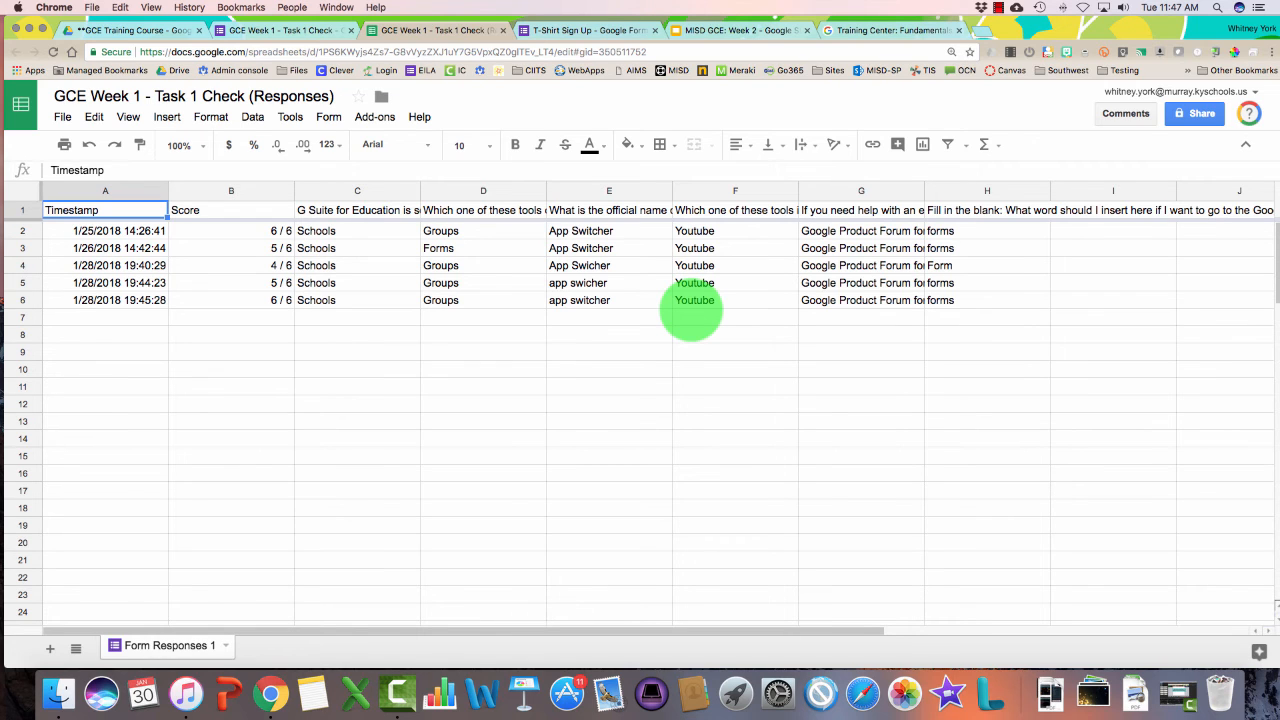
{"action": "left_click", "coordinate": [290, 30]}
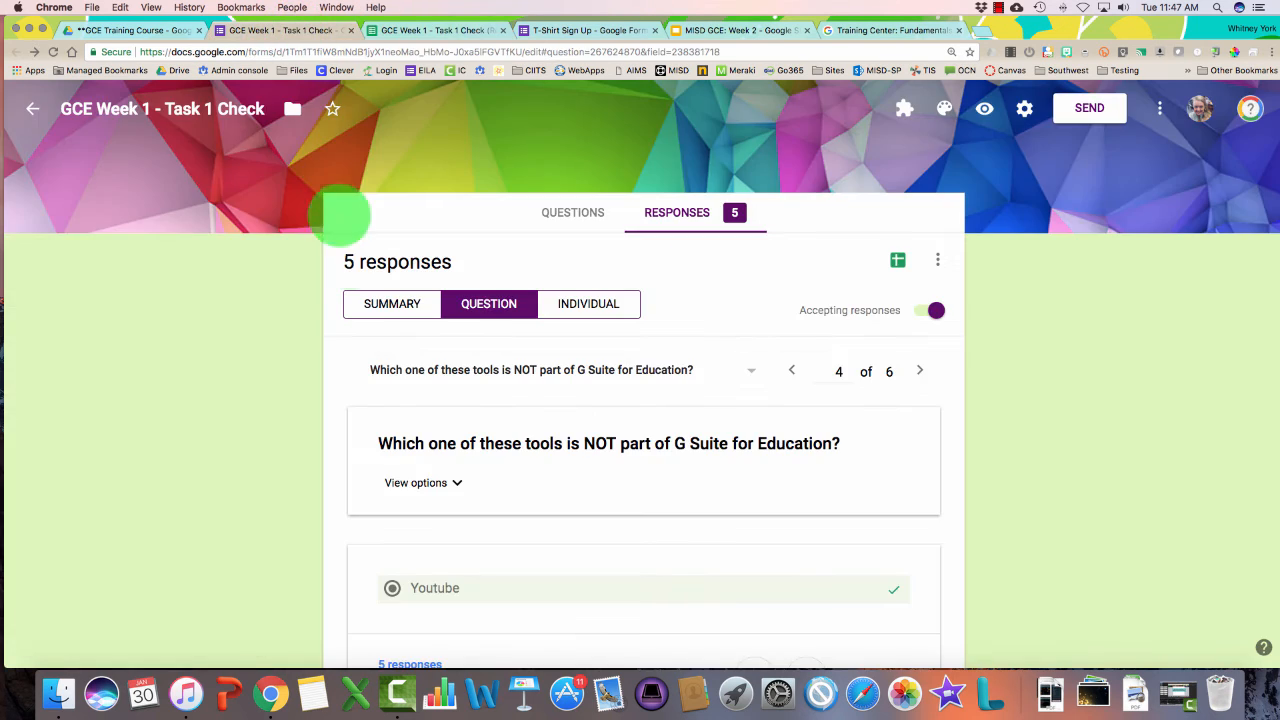
{"action": "left_click", "coordinate": [378, 306]}
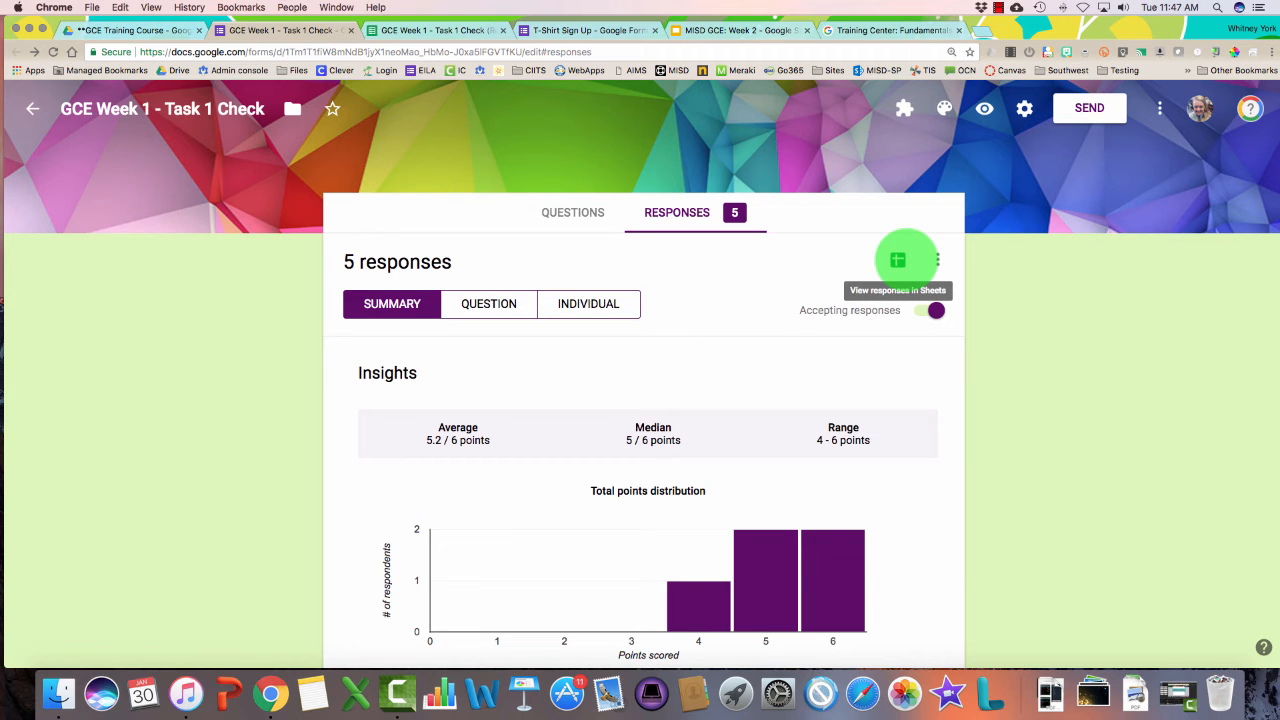
{"action": "left_click", "coordinate": [432, 30]}
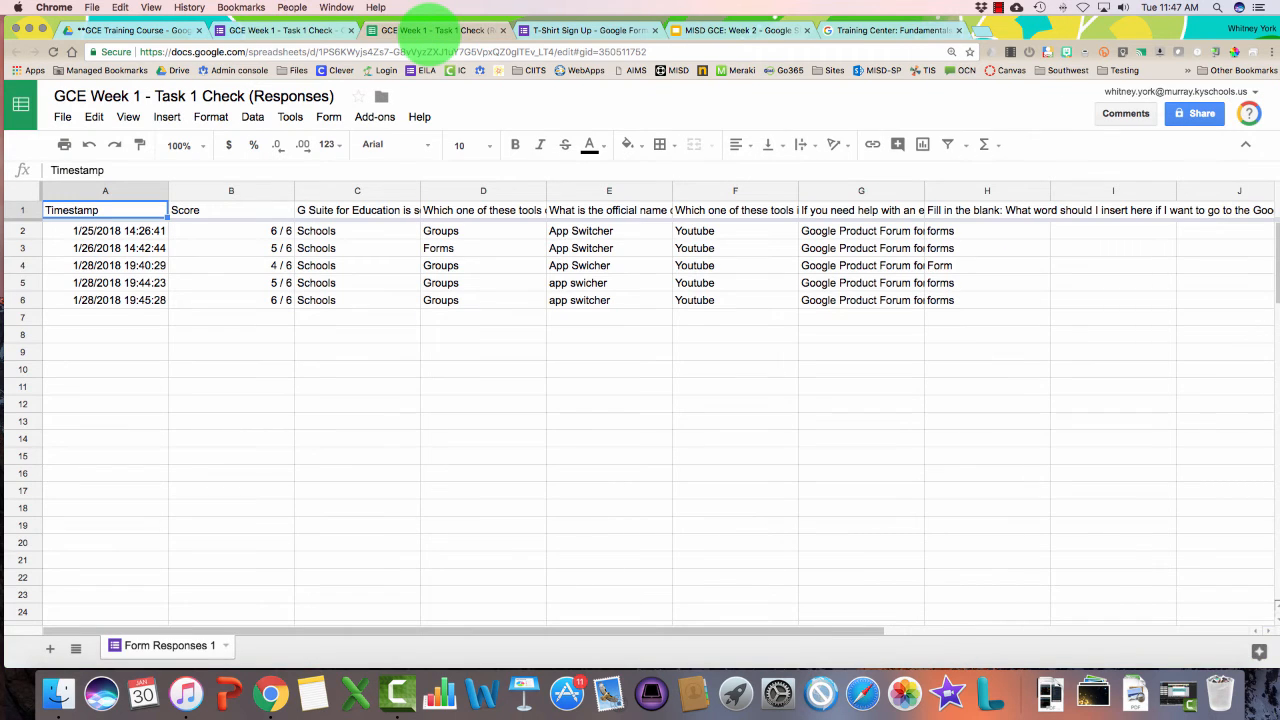
{"action": "left_click", "coordinate": [108, 32]}
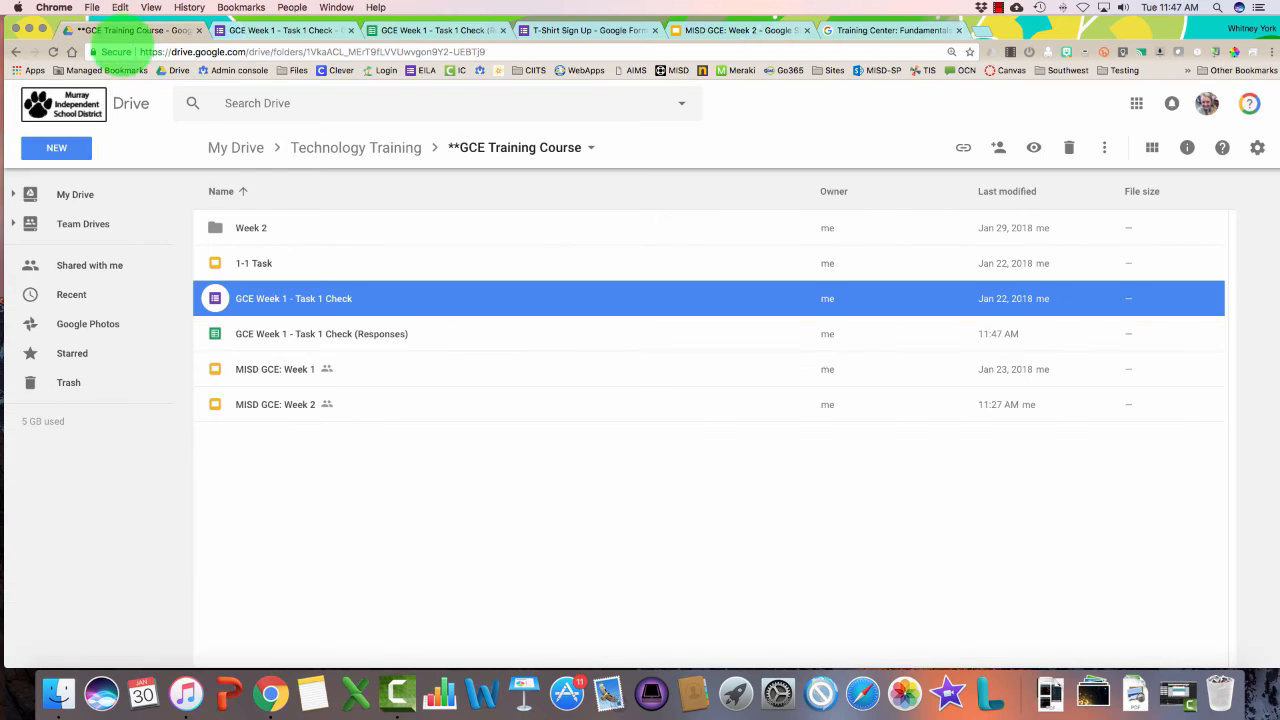
Select the quiz file and its (Responses) sheet in the GCE Training Course Drive folder
{"action": "left_click", "coordinate": [401, 549]}
{"action": "left_click", "coordinate": [250, 297]}
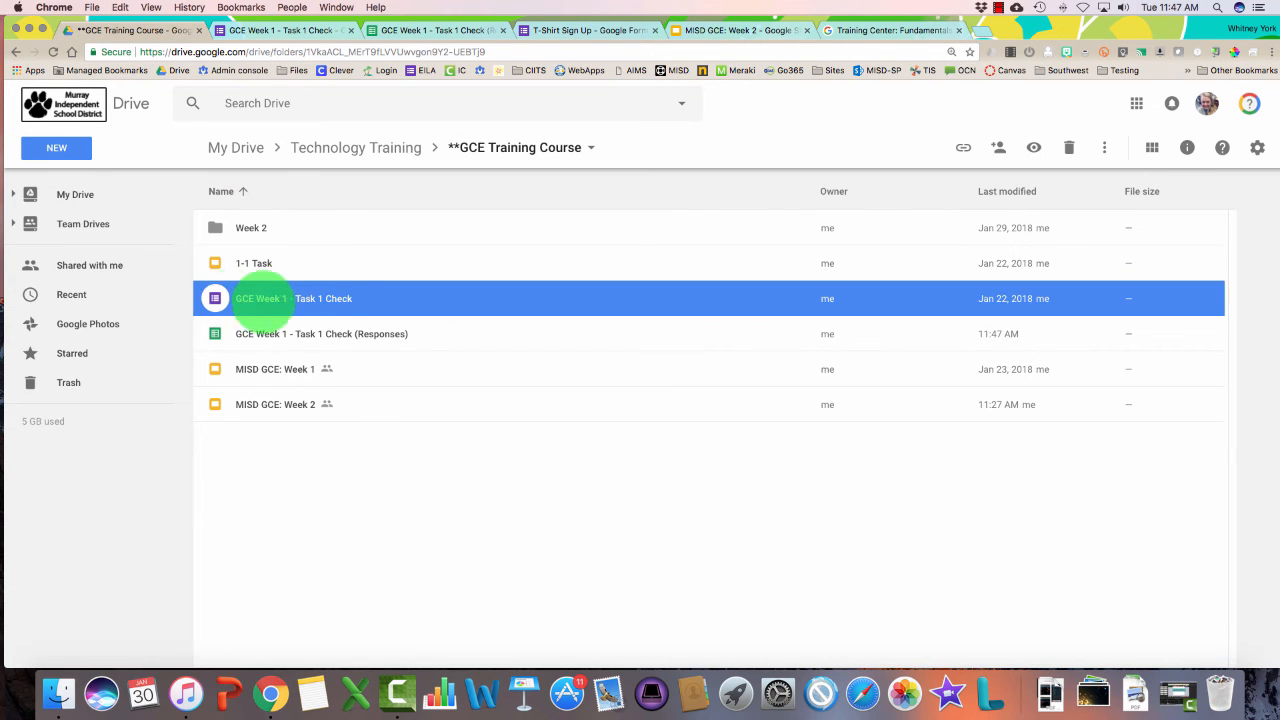
{"action": "left_click", "coordinate": [230, 334]}
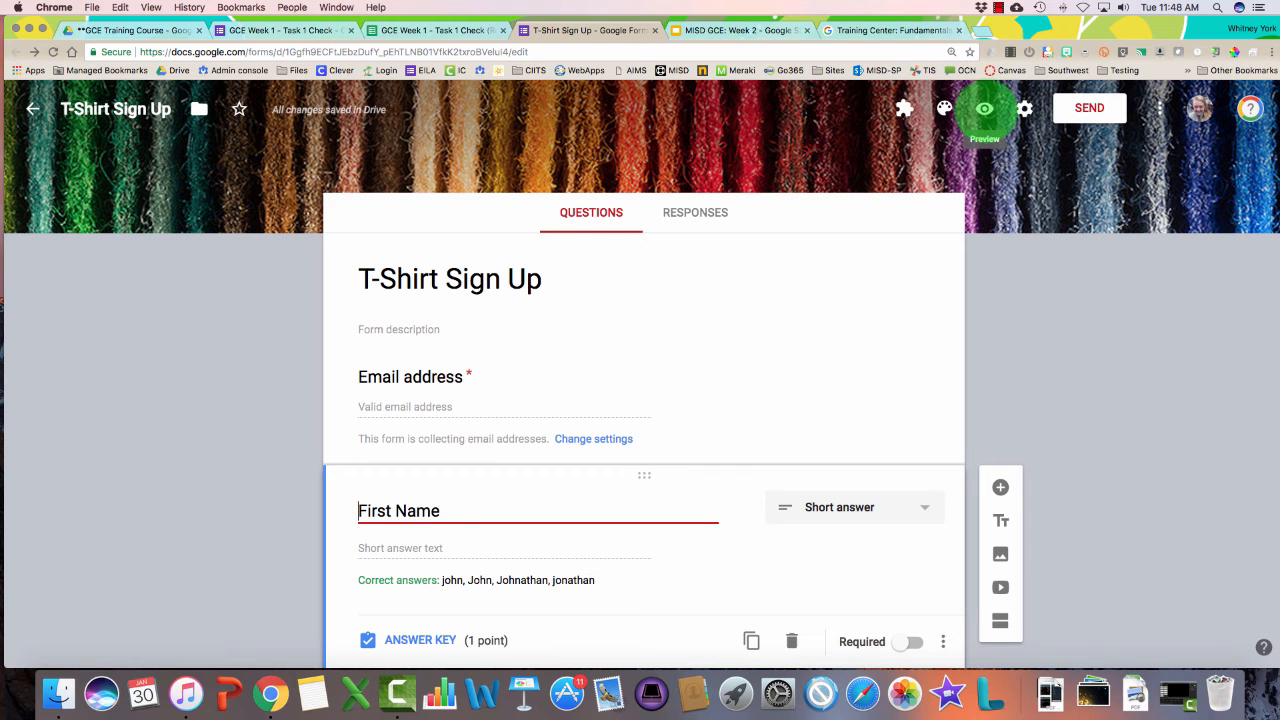
Preview the form and submit a test response with your email and size L for both shirts
{"action": "left_click", "coordinate": [984, 110]}
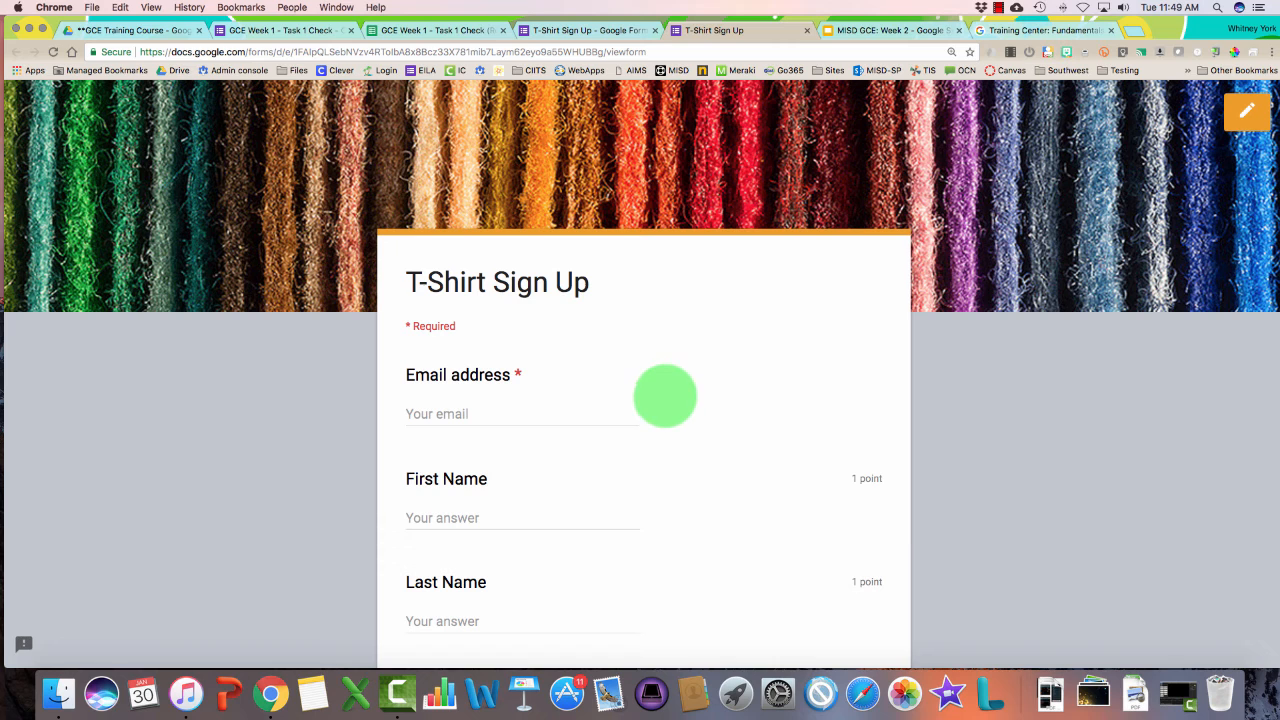
{"action": "left_click", "coordinate": [497, 414]}
{"action": "type", "text": "Whit"}
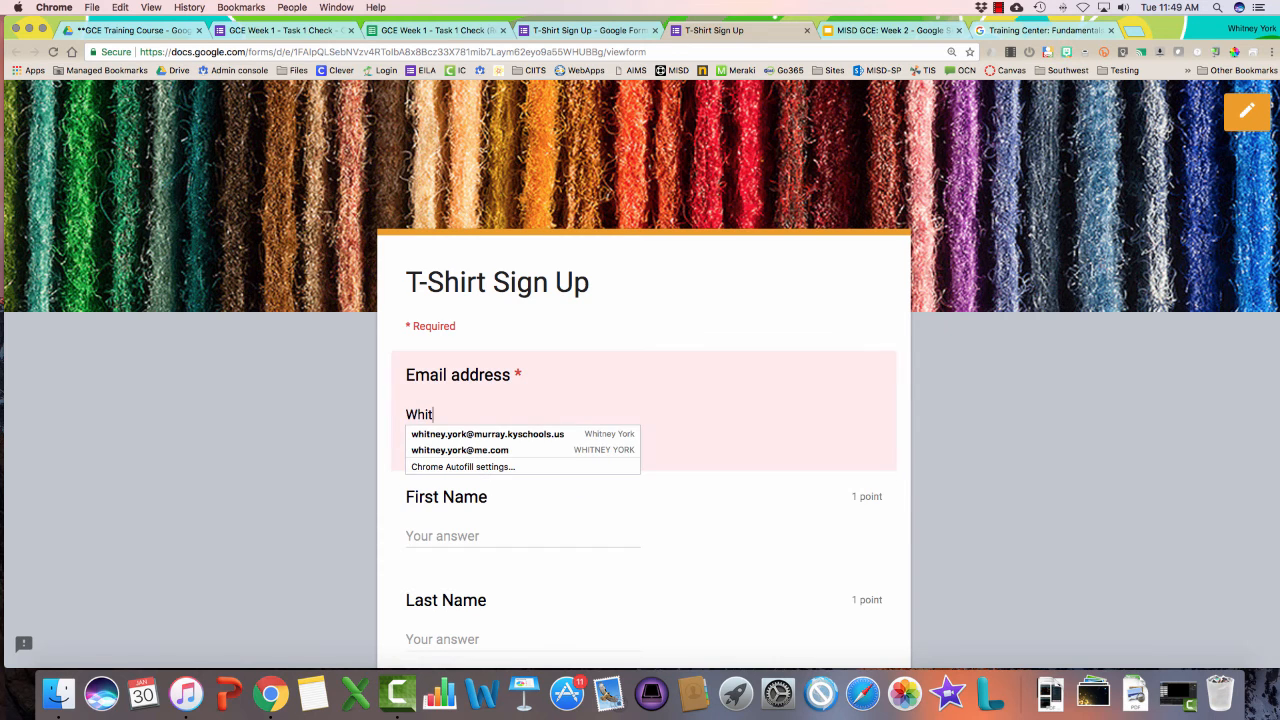
{"action": "type", "text": "ney"}
{"action": "left_click", "coordinate": [487, 434]}
{"action": "scroll", "coordinate": [494, 420], "scroll_direction": "down", "scroll_amount": 10}
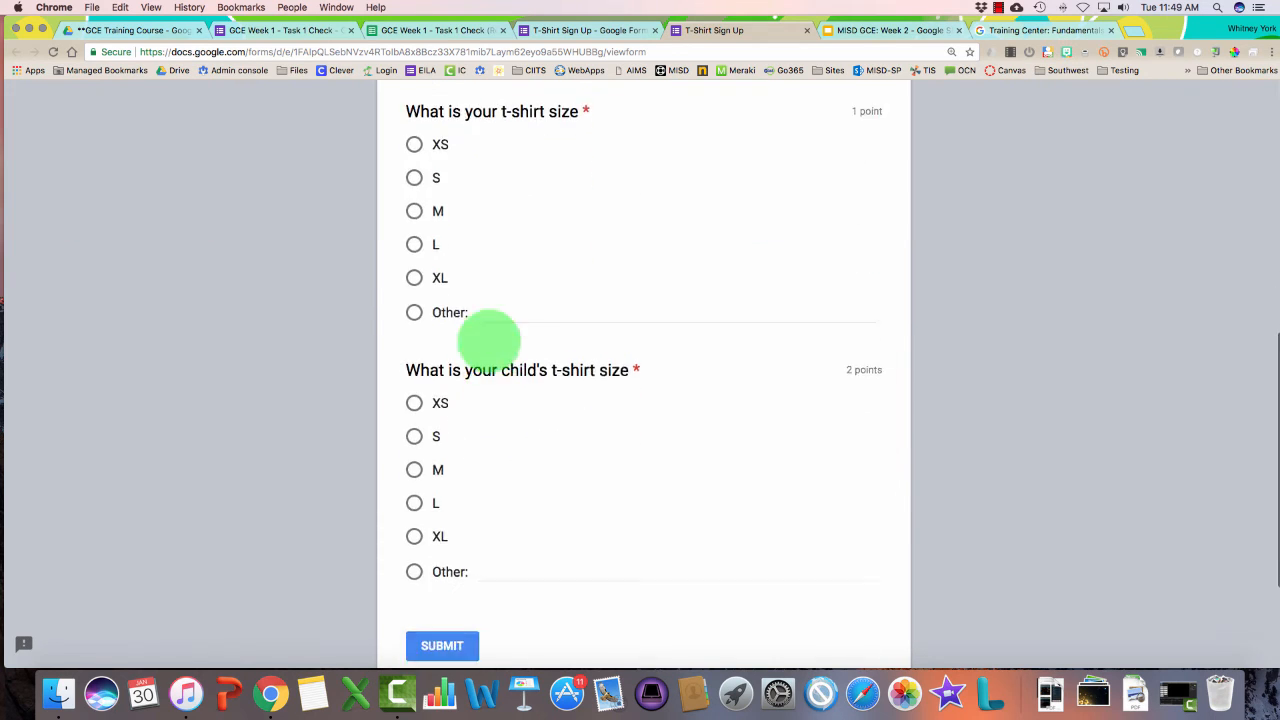
{"action": "left_click", "coordinate": [414, 215]}
{"action": "left_click", "coordinate": [414, 473]}
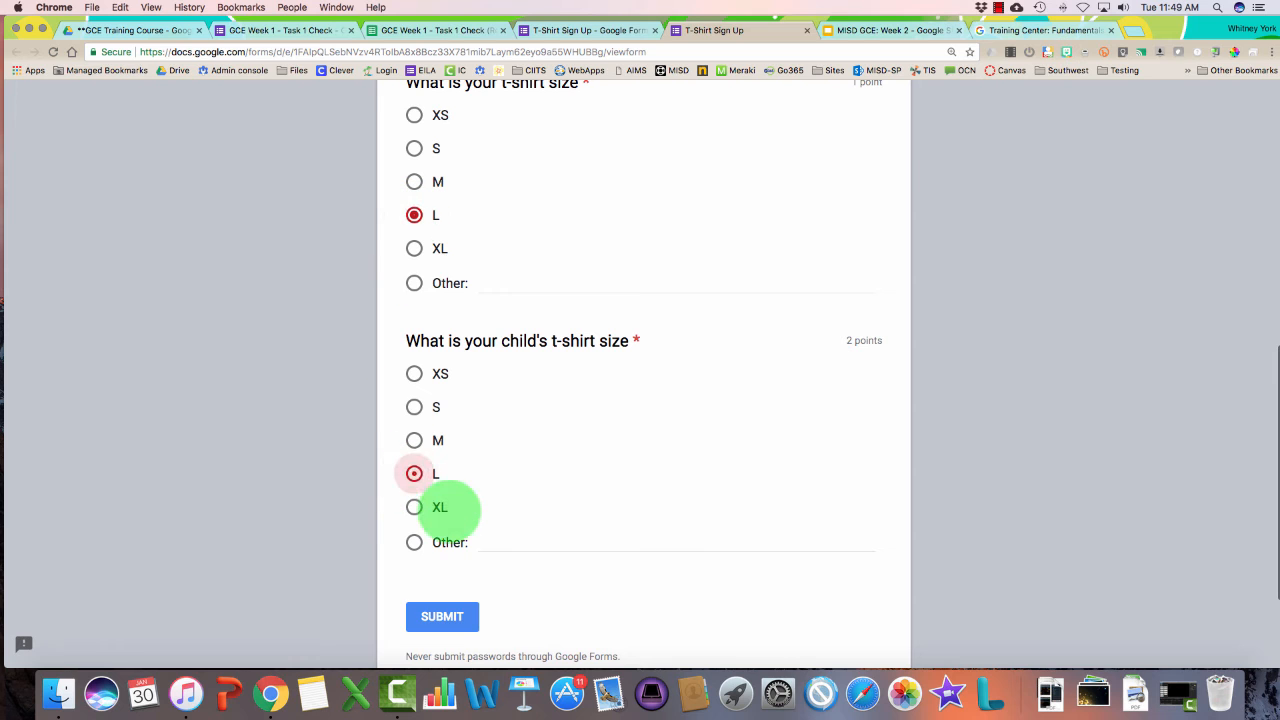
{"action": "left_click", "coordinate": [442, 616]}
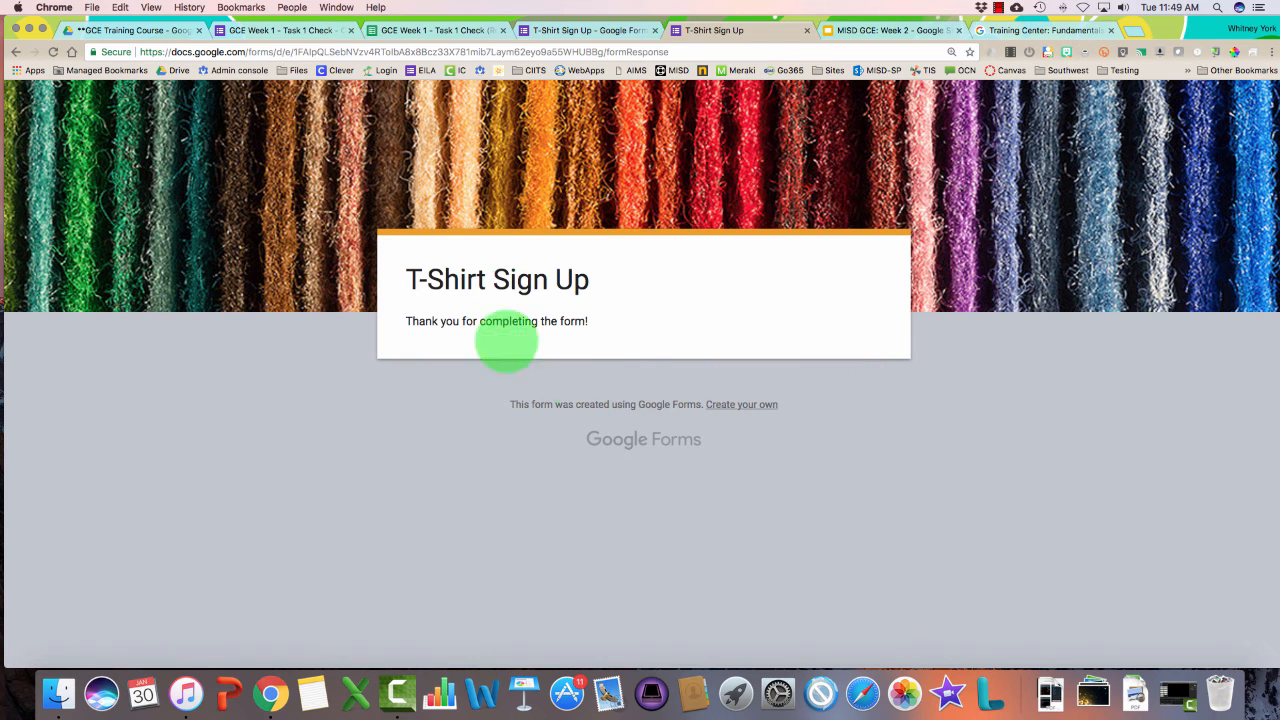
Return to the editor, reopen the live preview, and go back to the editor
{"action": "left_click", "coordinate": [612, 30]}
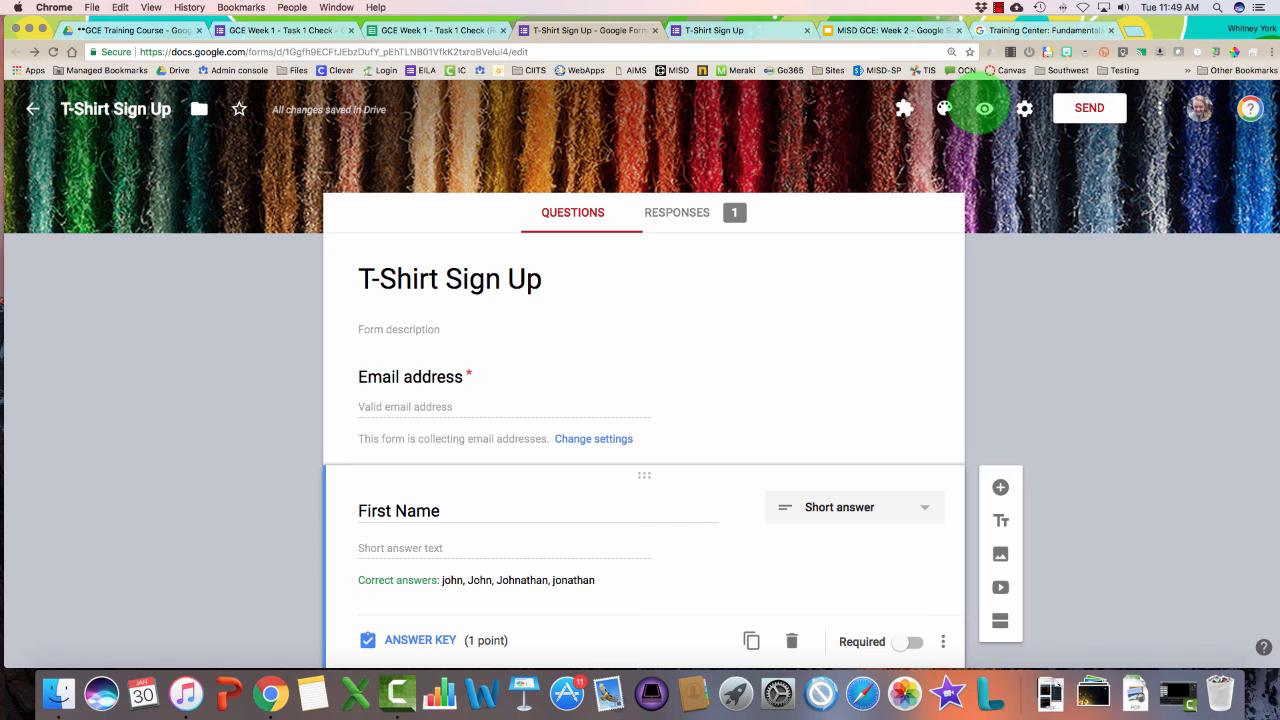
{"action": "left_click", "coordinate": [985, 108]}
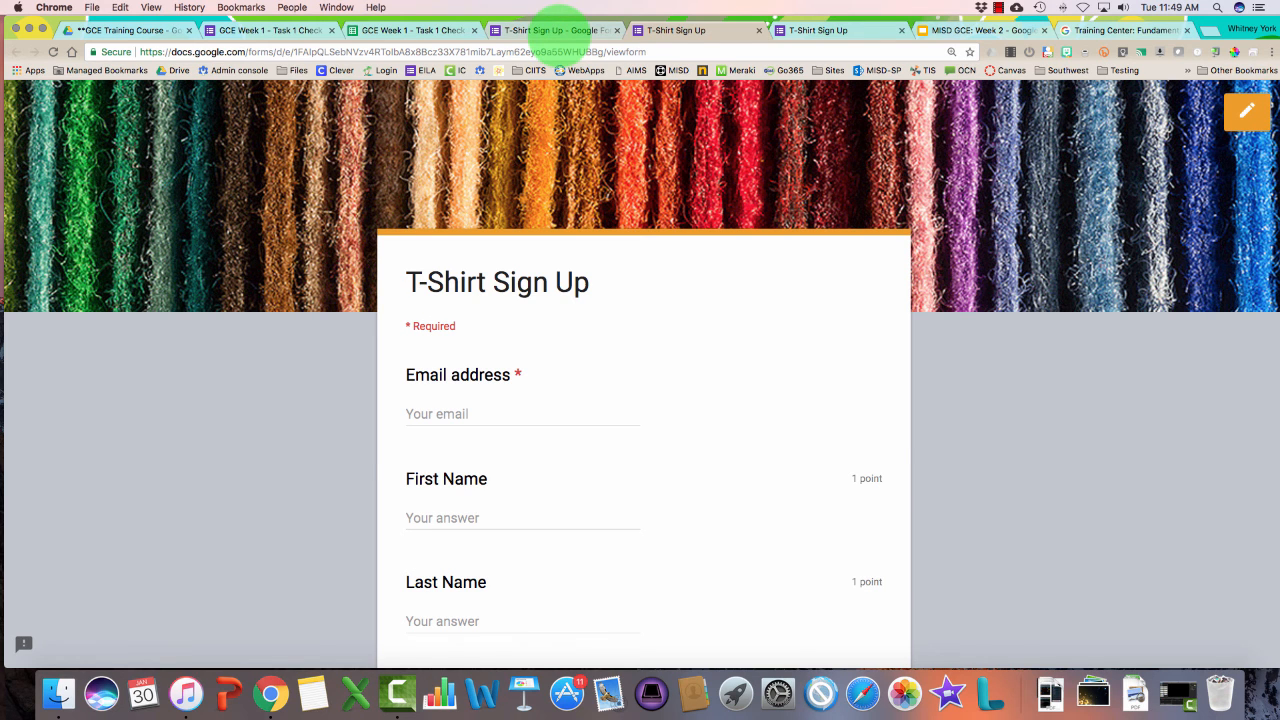
{"action": "left_click", "coordinate": [553, 26]}
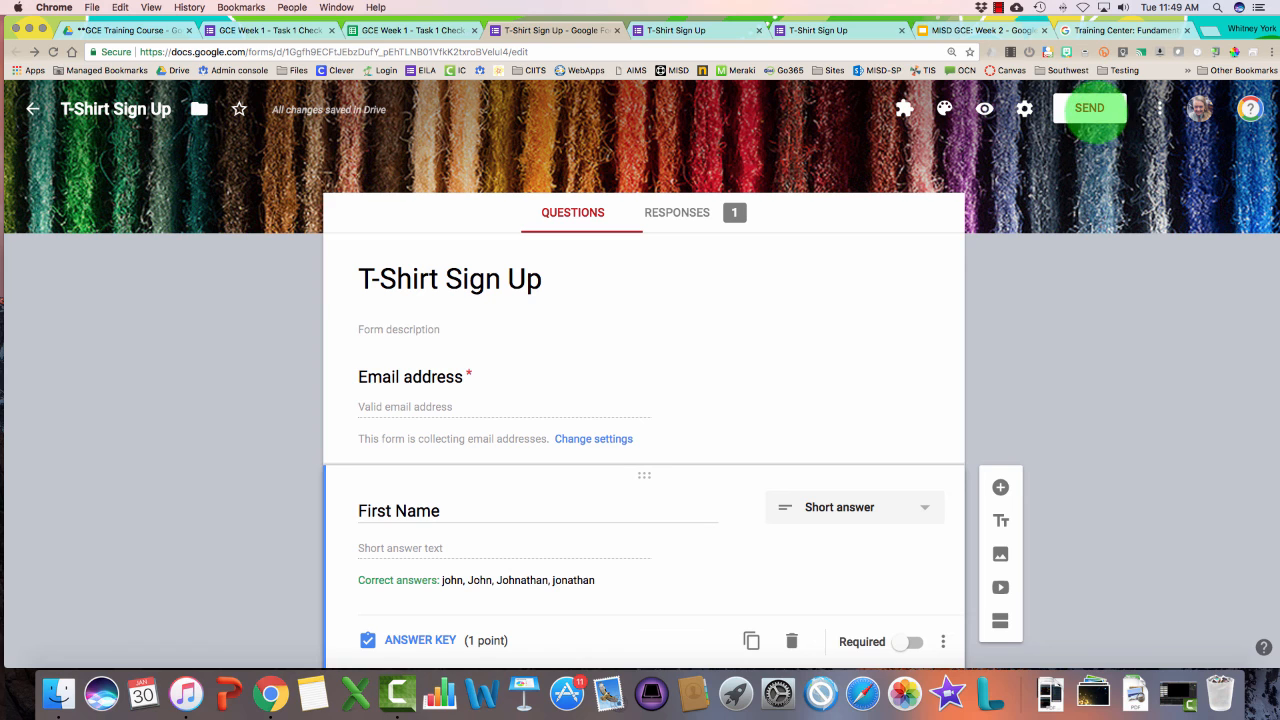
Address the form's email invitation to your own account and include the form in the email
{"action": "left_click", "coordinate": [1089, 108]}
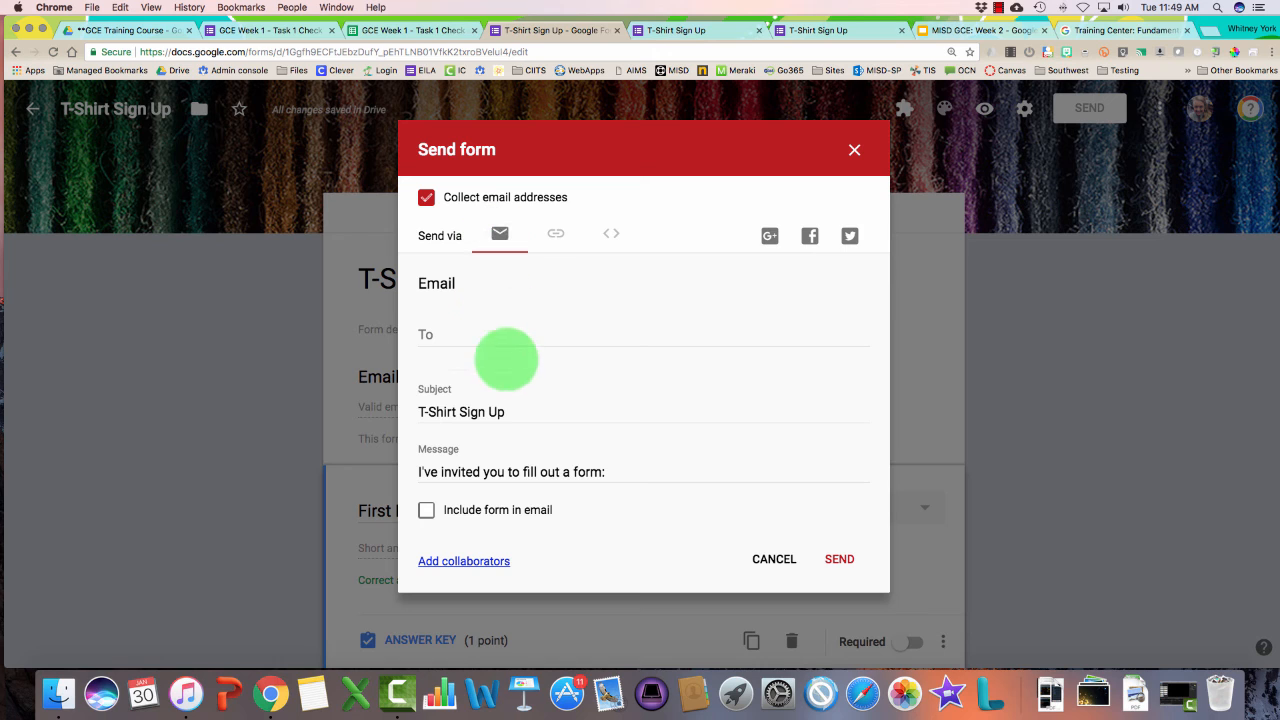
{"action": "left_click", "coordinate": [489, 334]}
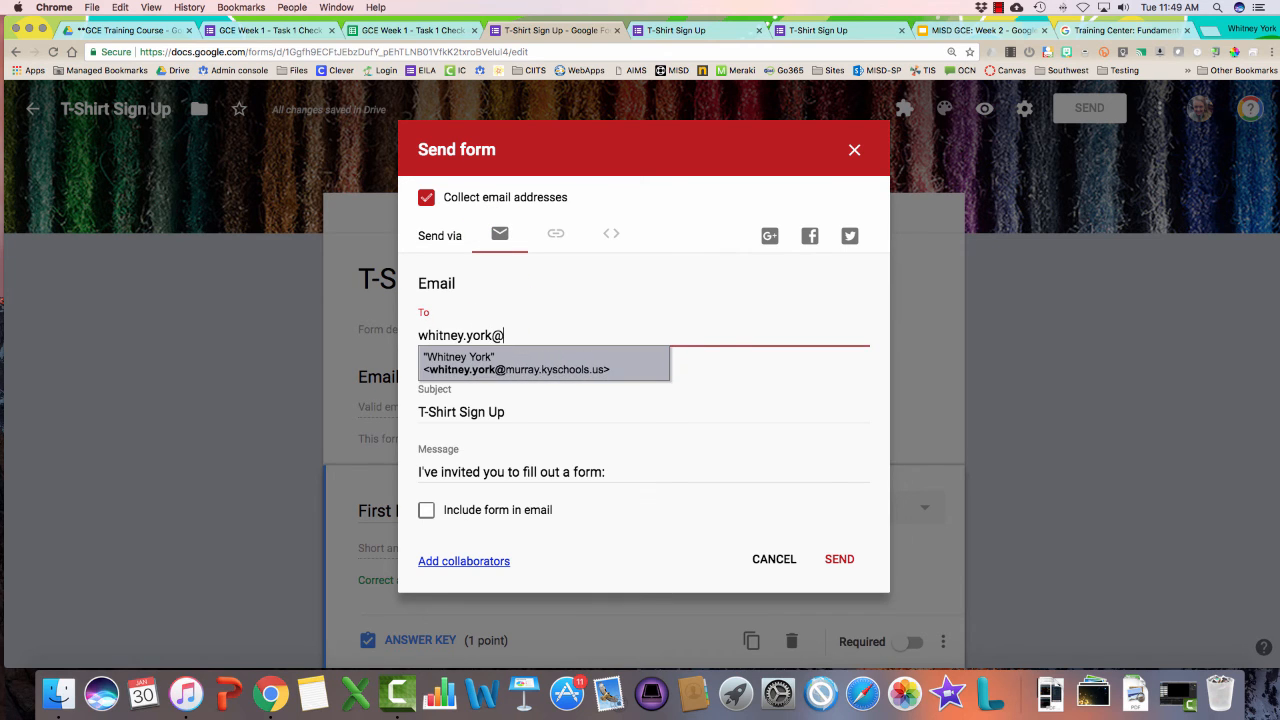
{"action": "key", "text": "Return"}
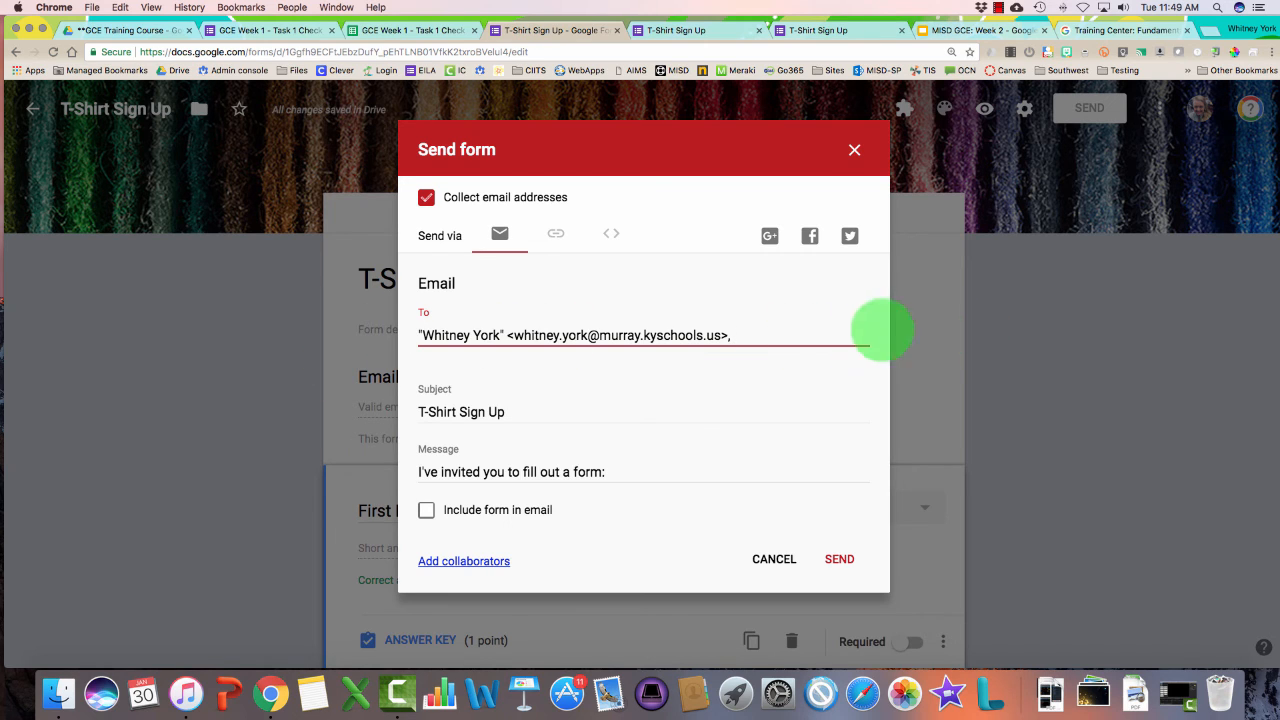
{"action": "left_click", "coordinate": [590, 472]}
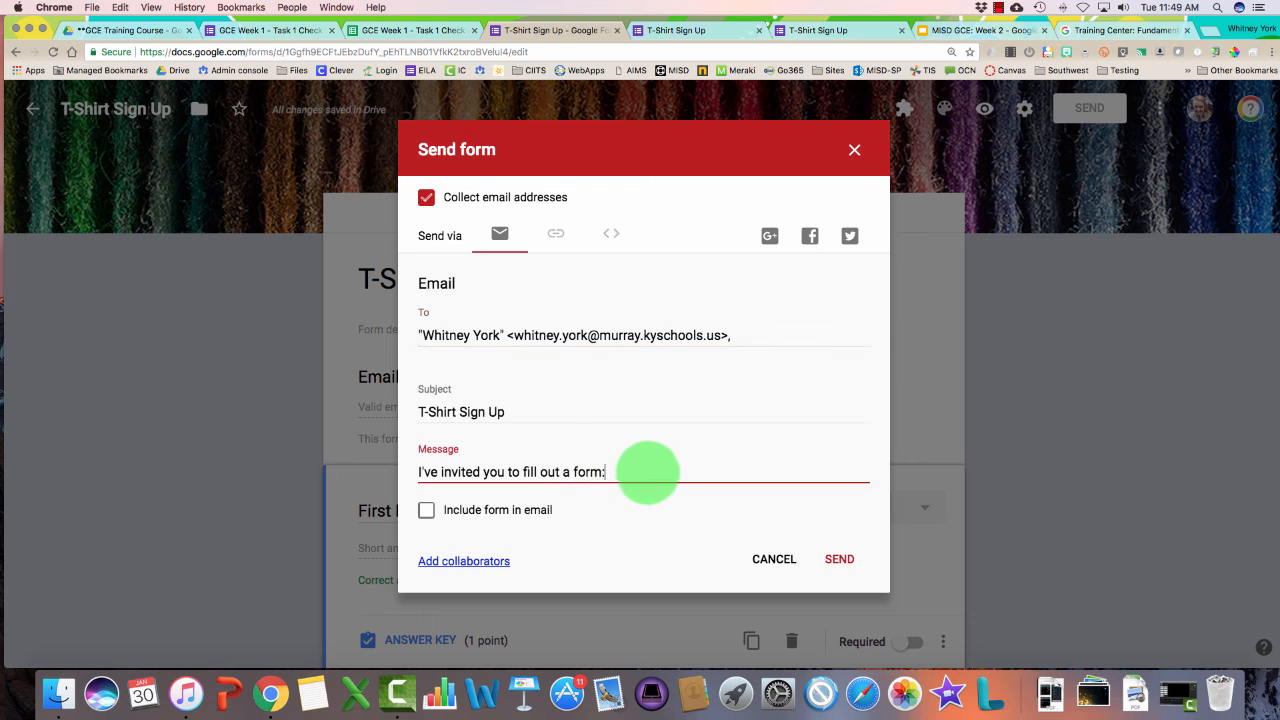
{"action": "left_click", "coordinate": [427, 510]}
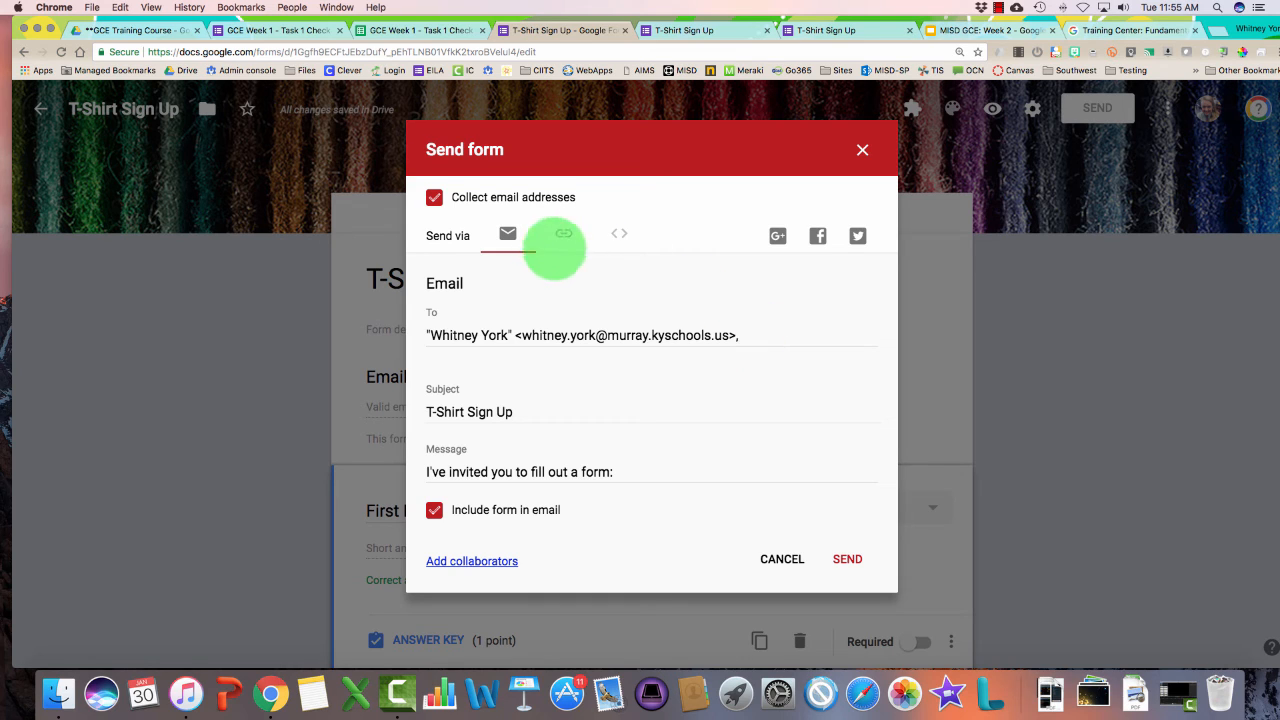
Copy the form's shortened goo.gl link from the Send form link option
{"action": "left_click", "coordinate": [564, 233]}
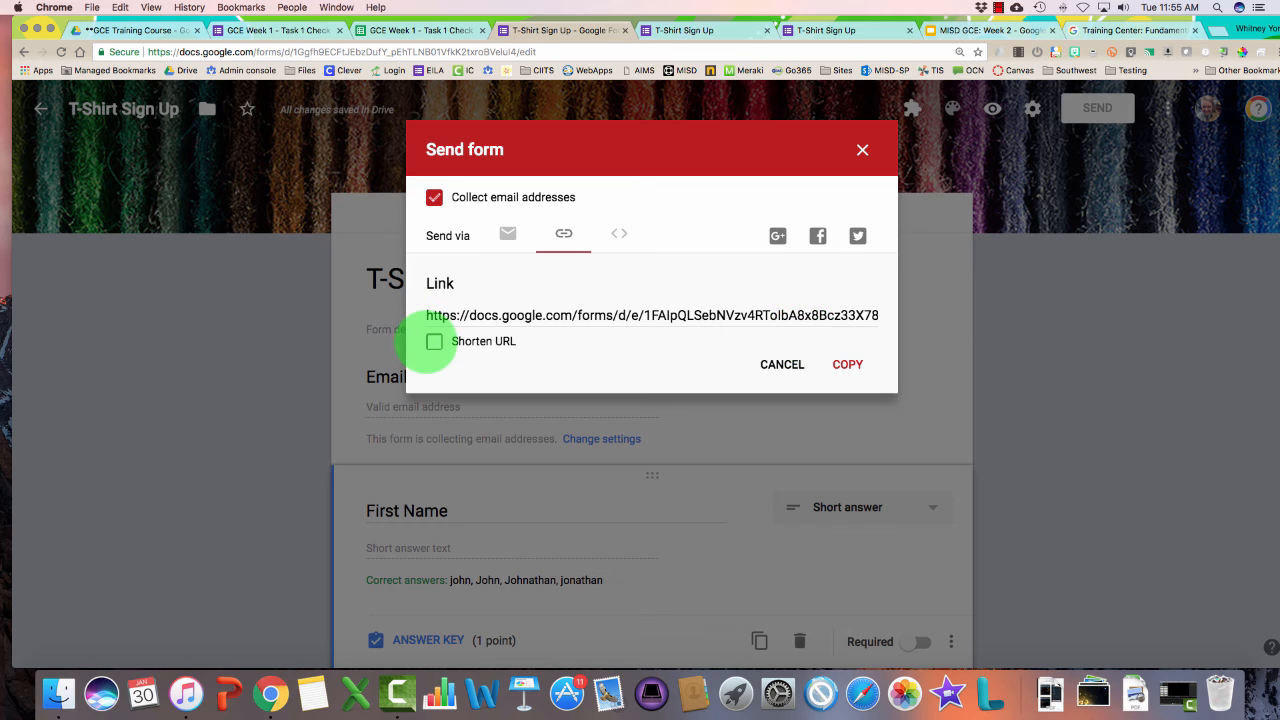
{"action": "left_click", "coordinate": [434, 341]}
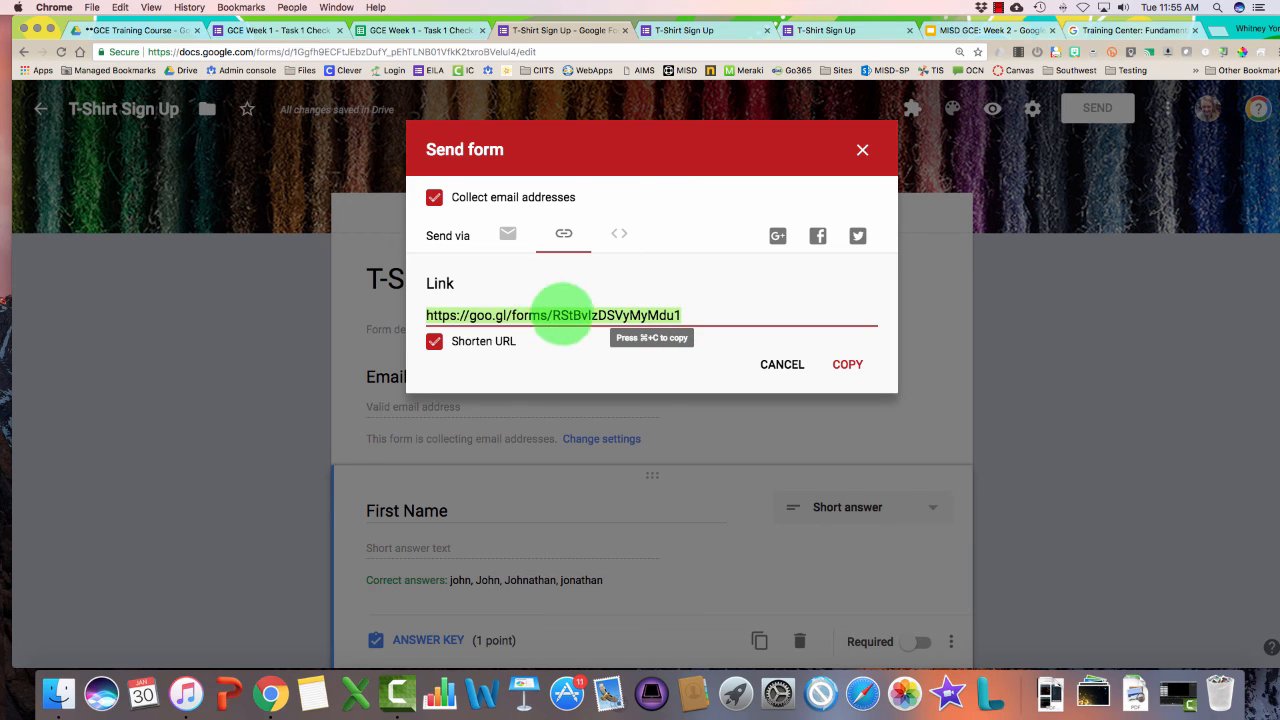
{"action": "left_click", "coordinate": [852, 365]}
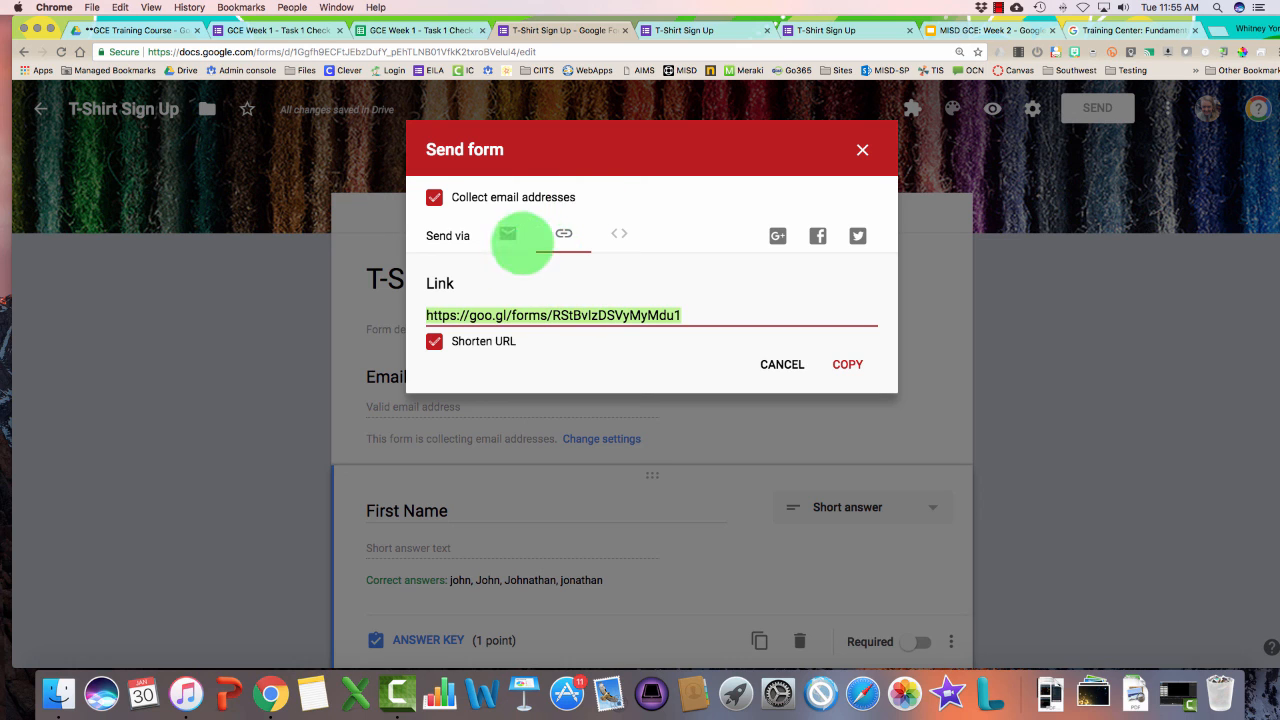
{"action": "left_click", "coordinate": [510, 240]}
{"action": "left_click", "coordinate": [560, 233]}
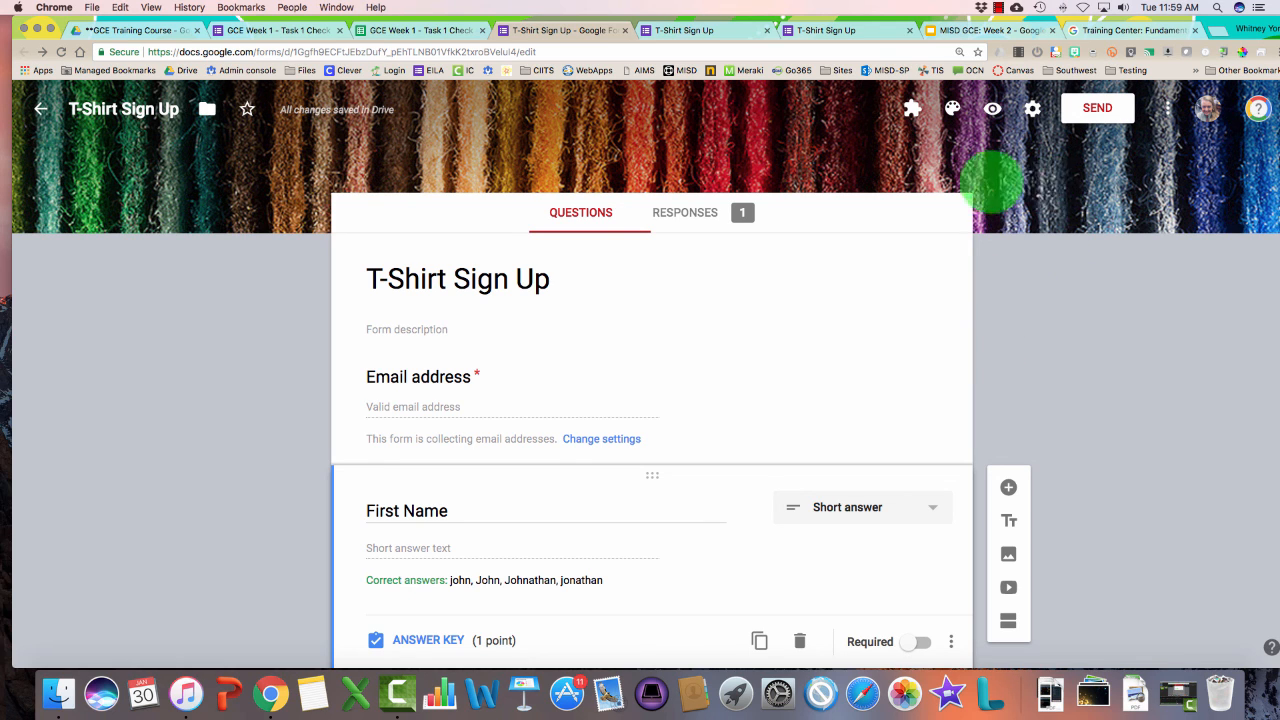
From the form's sharing settings, invite your own e-mail address as a collaborator with edit access
{"action": "left_click", "coordinate": [1167, 108]}
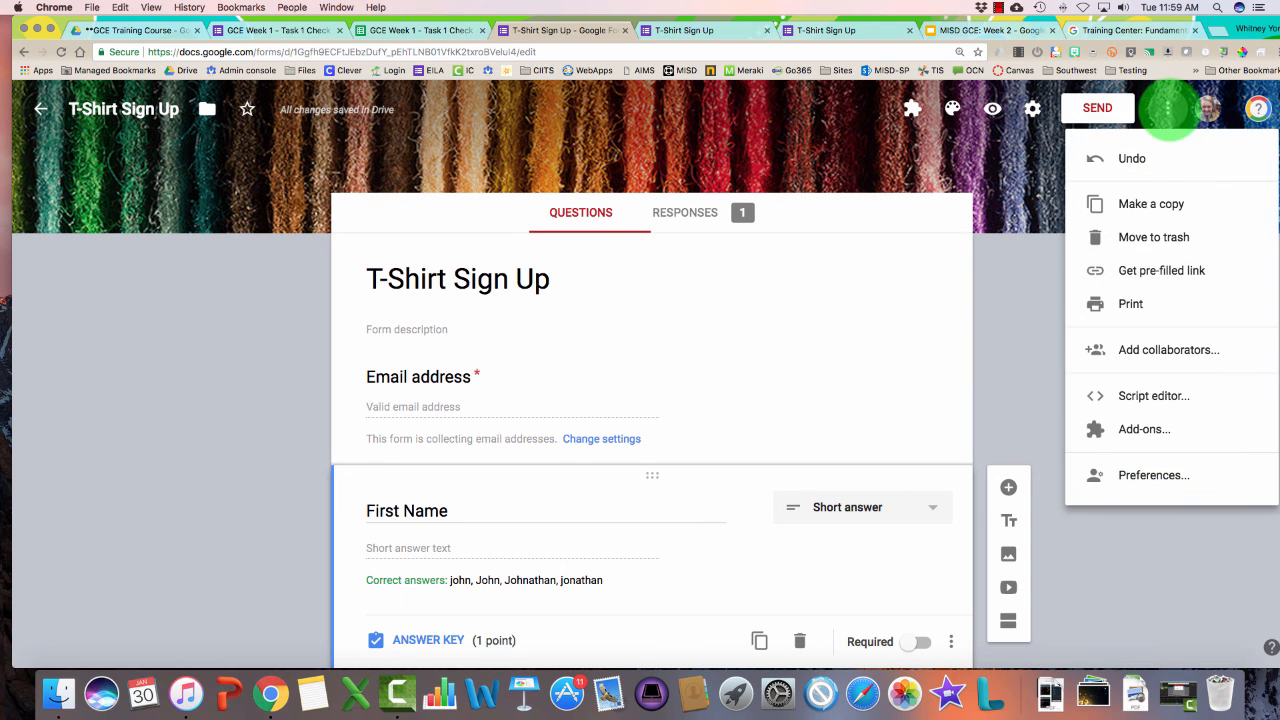
{"action": "left_click", "coordinate": [1140, 350]}
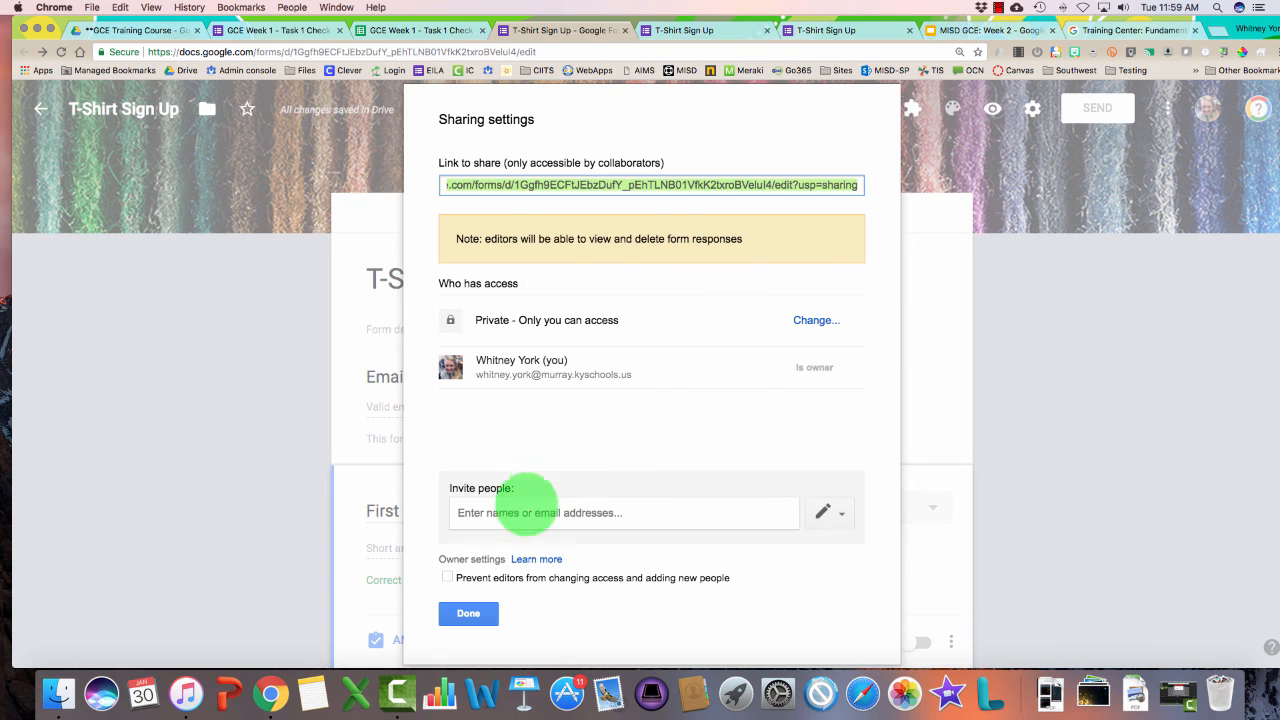
{"action": "left_click", "coordinate": [521, 508]}
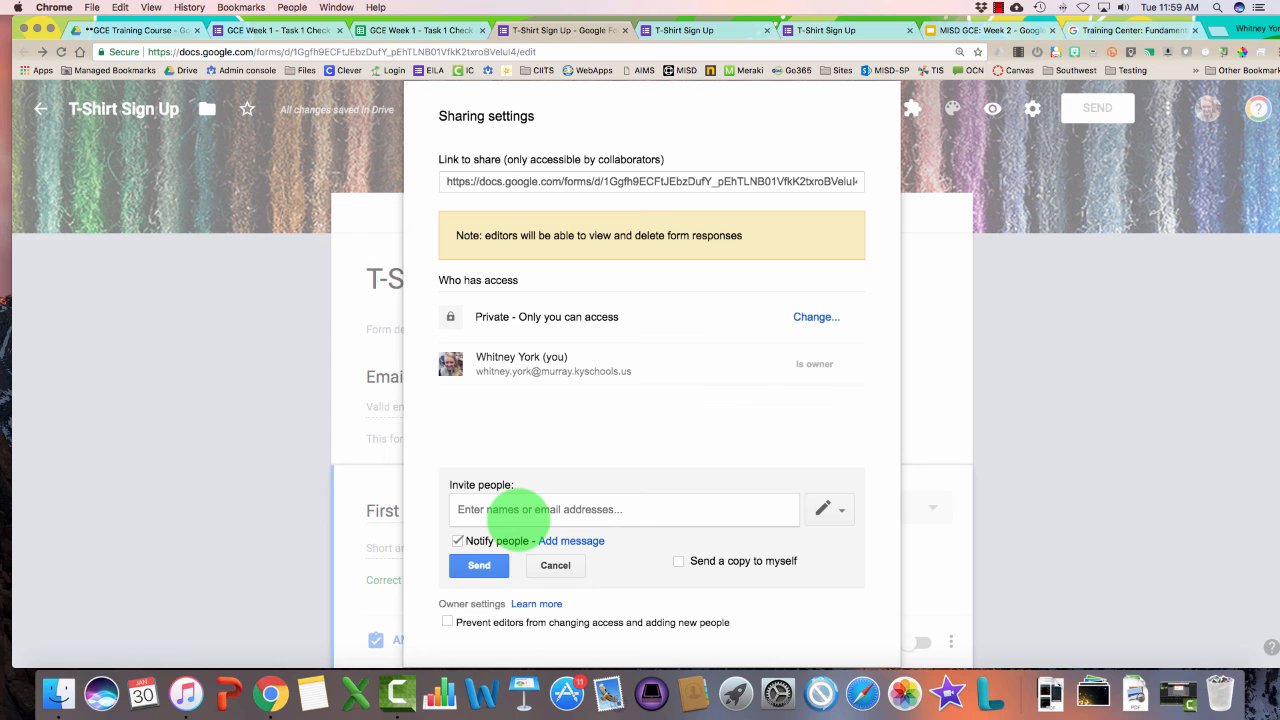
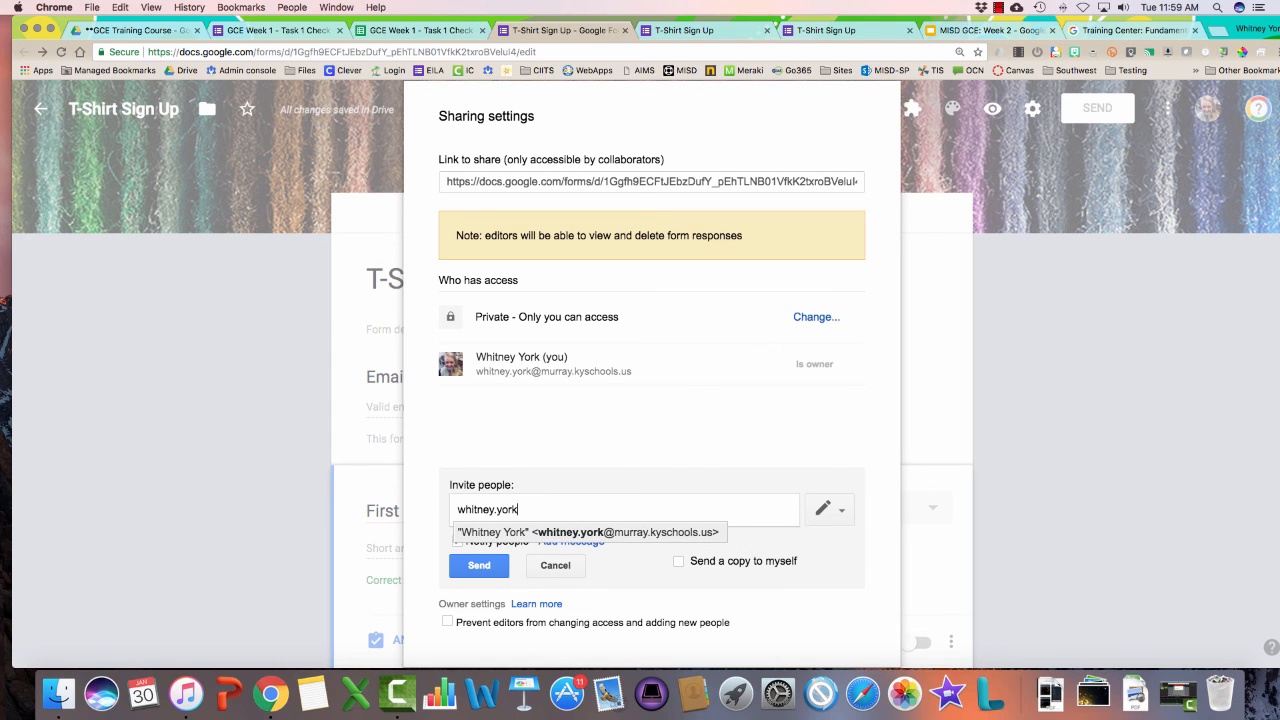
{"action": "key", "text": "Return"}
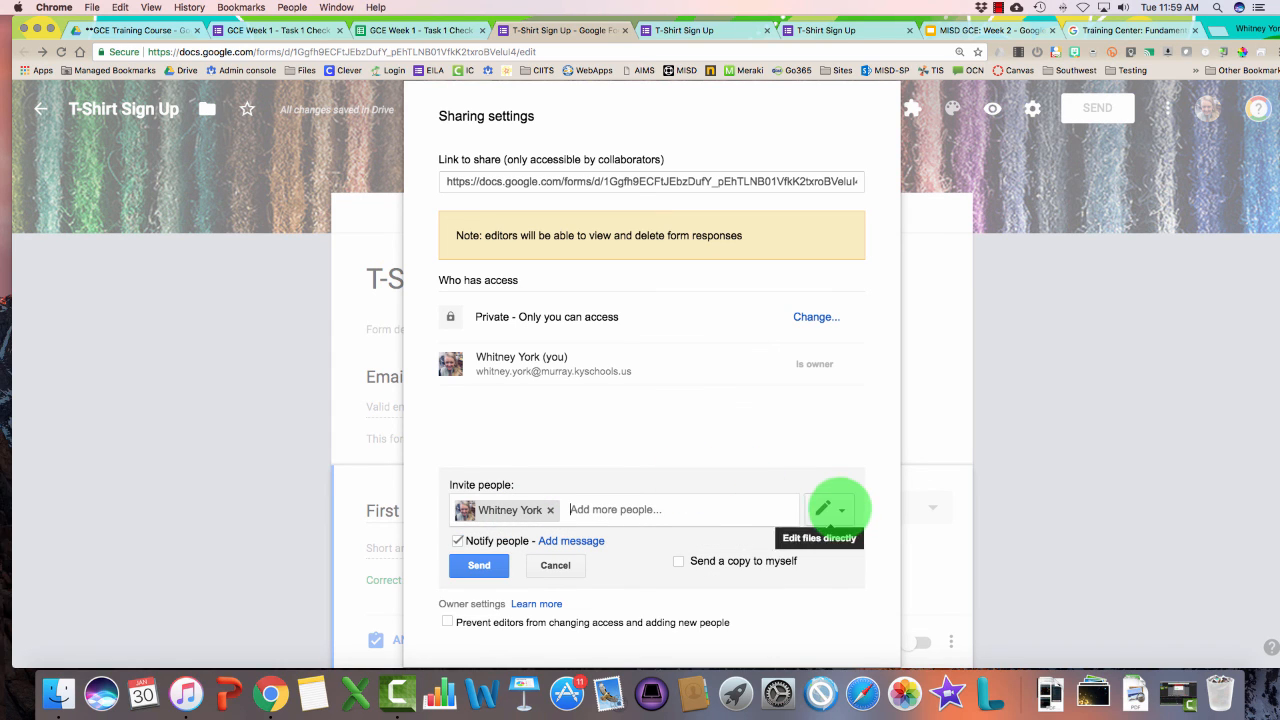
{"action": "left_click", "coordinate": [570, 509]}
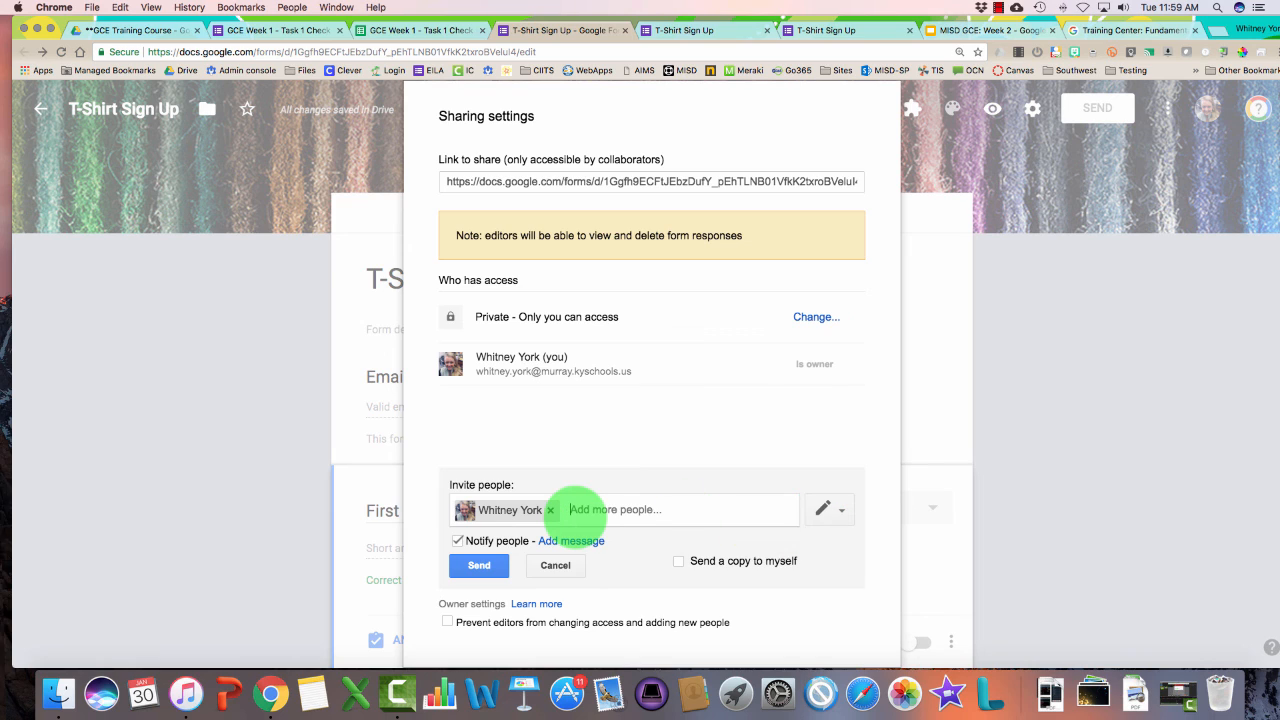